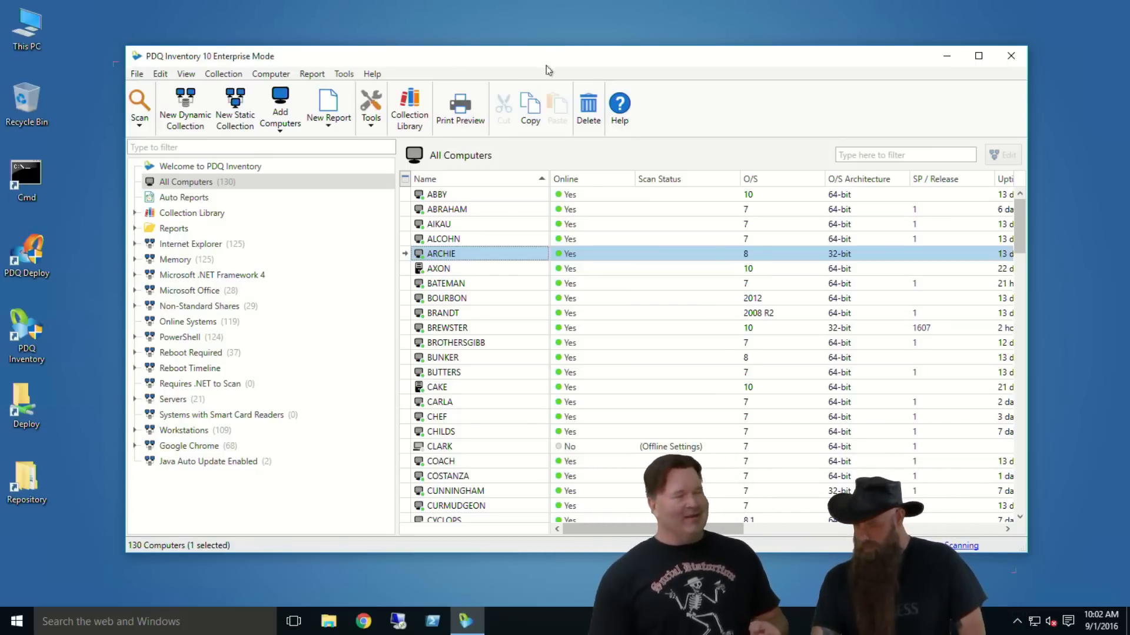
# Step: Open the welcome page and review the Version 10 update notes, then minimize the help window
pyautogui.moveTo(547, 64); pyautogui.dragTo(547, 57)
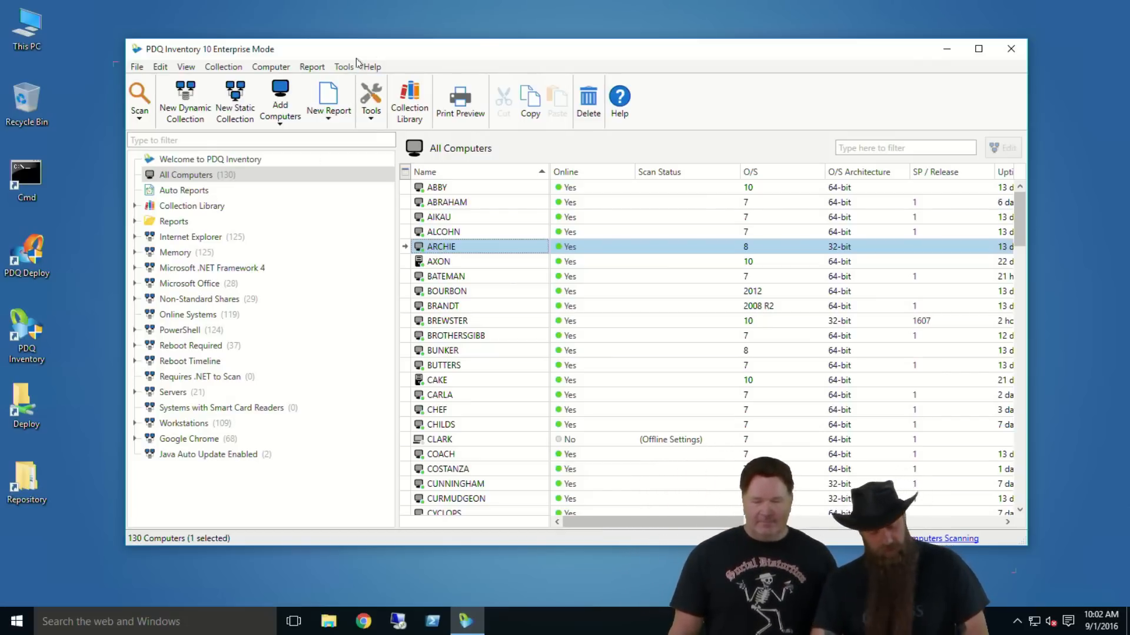
pyautogui.click(179, 160)
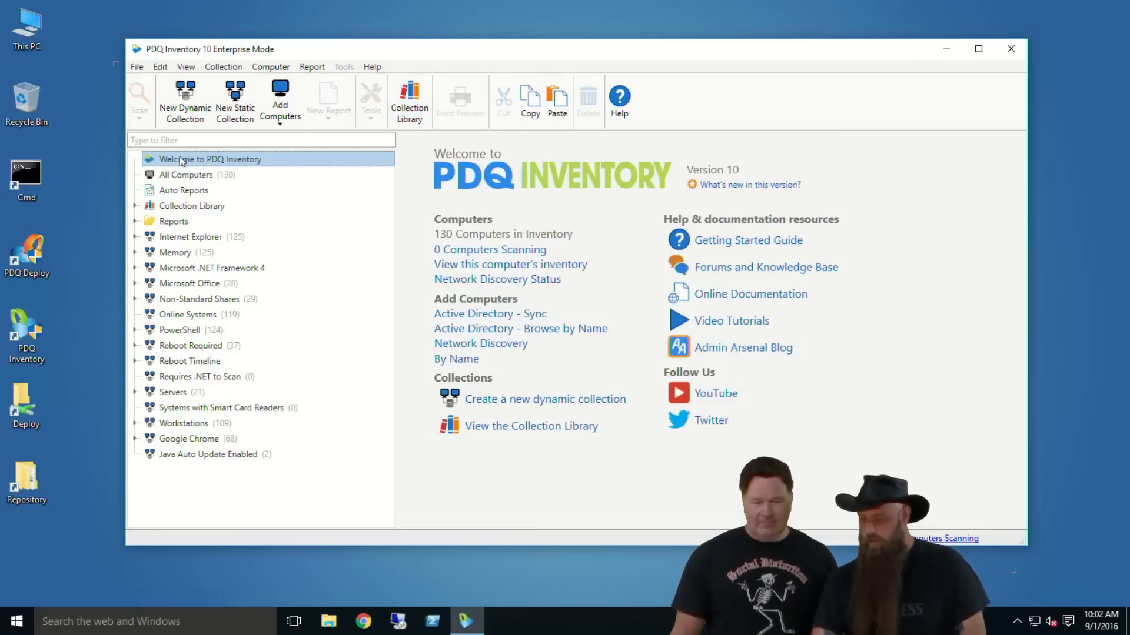
pyautogui.click(748, 185)
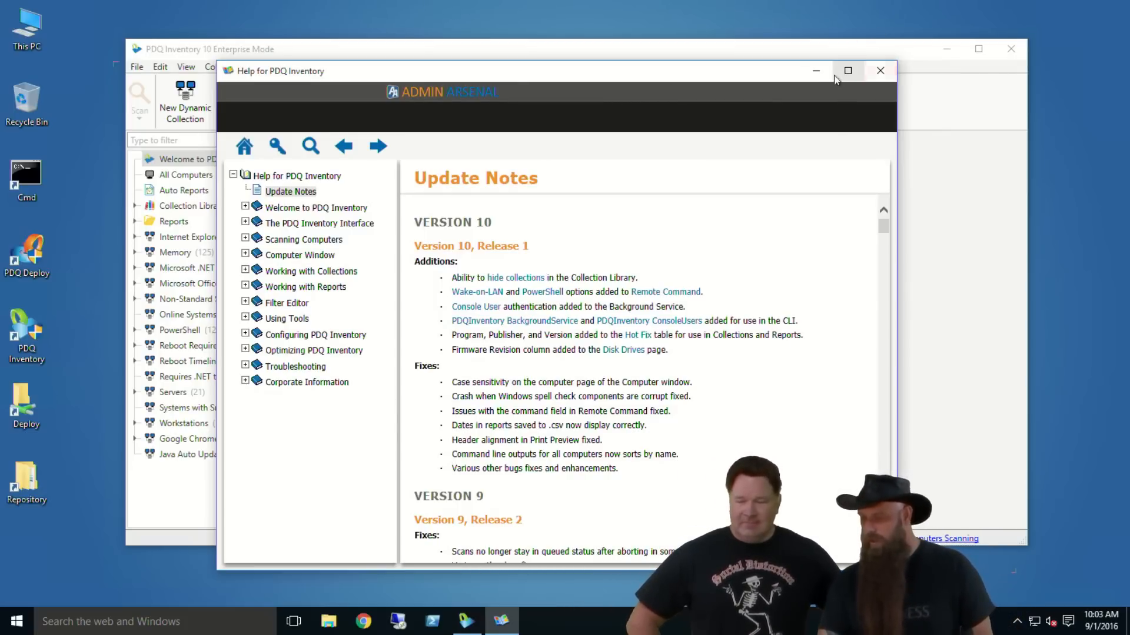
pyautogui.click(816, 71)
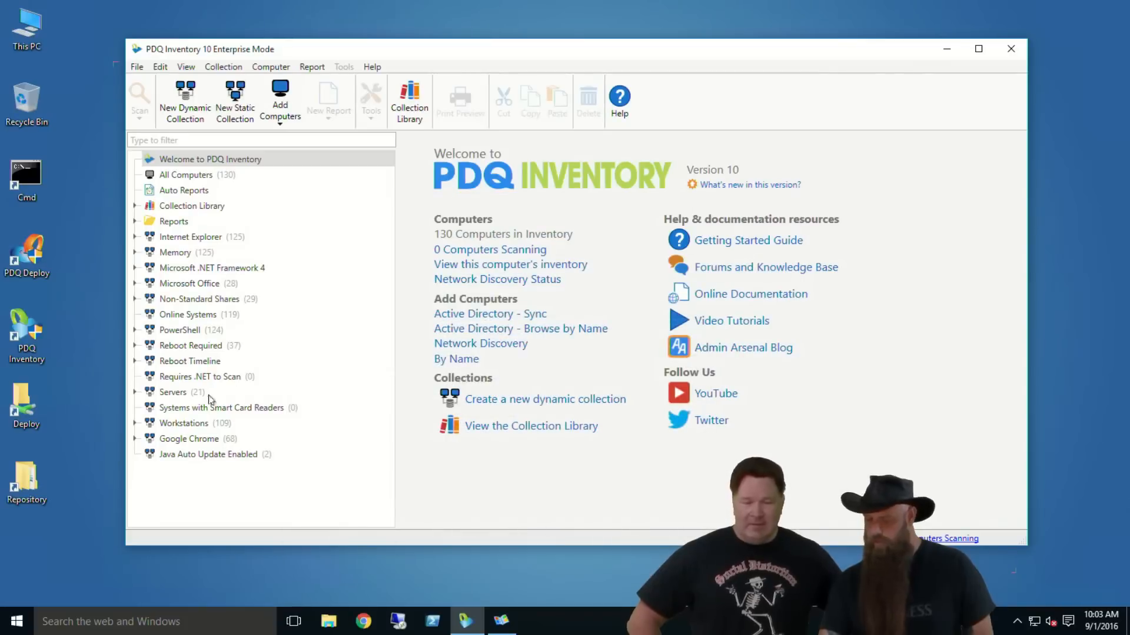
# Step: Open the preferences and examine the Background Service and Credentials pages, ending on Background Service
pyautogui.click(137, 67)
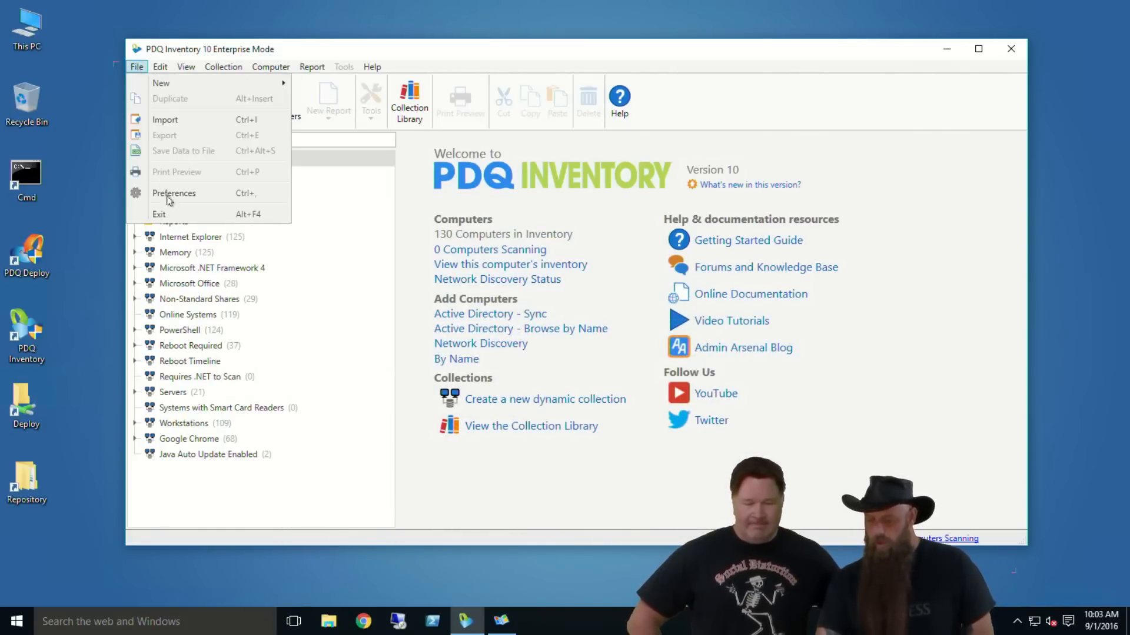
pyautogui.click(165, 191)
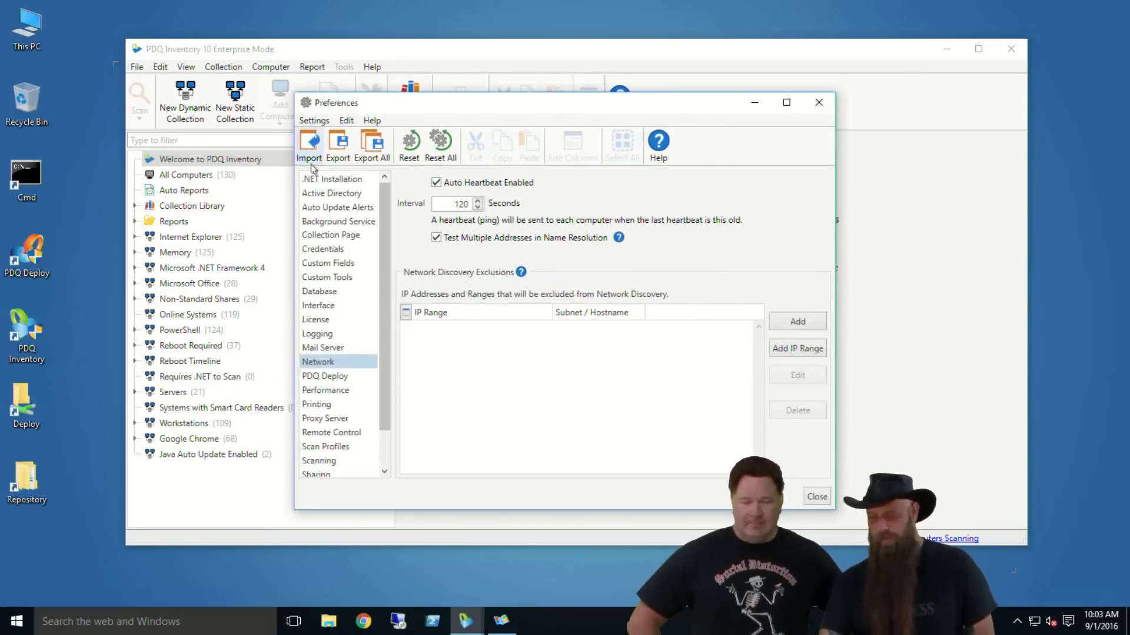
pyautogui.click(320, 224)
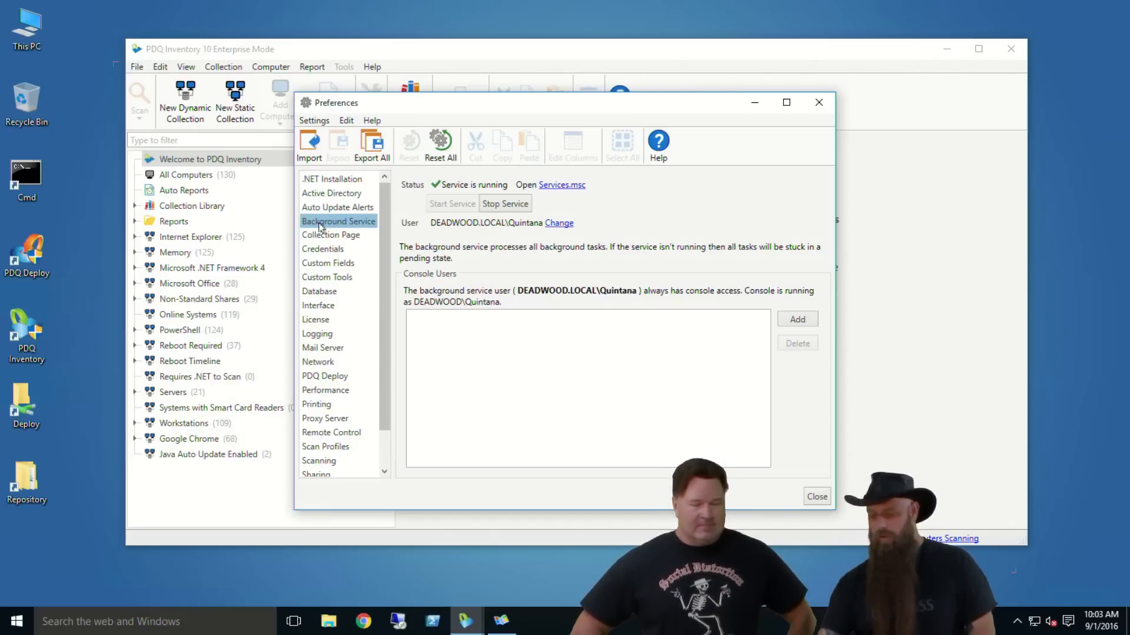
pyautogui.click(329, 250)
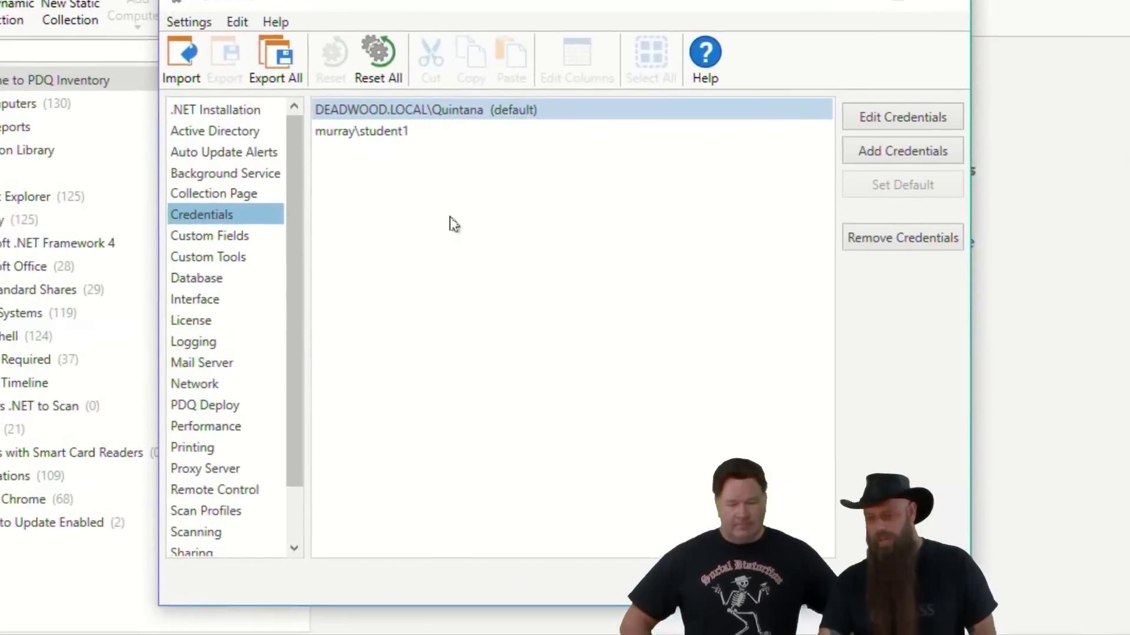
pyautogui.click(225, 176)
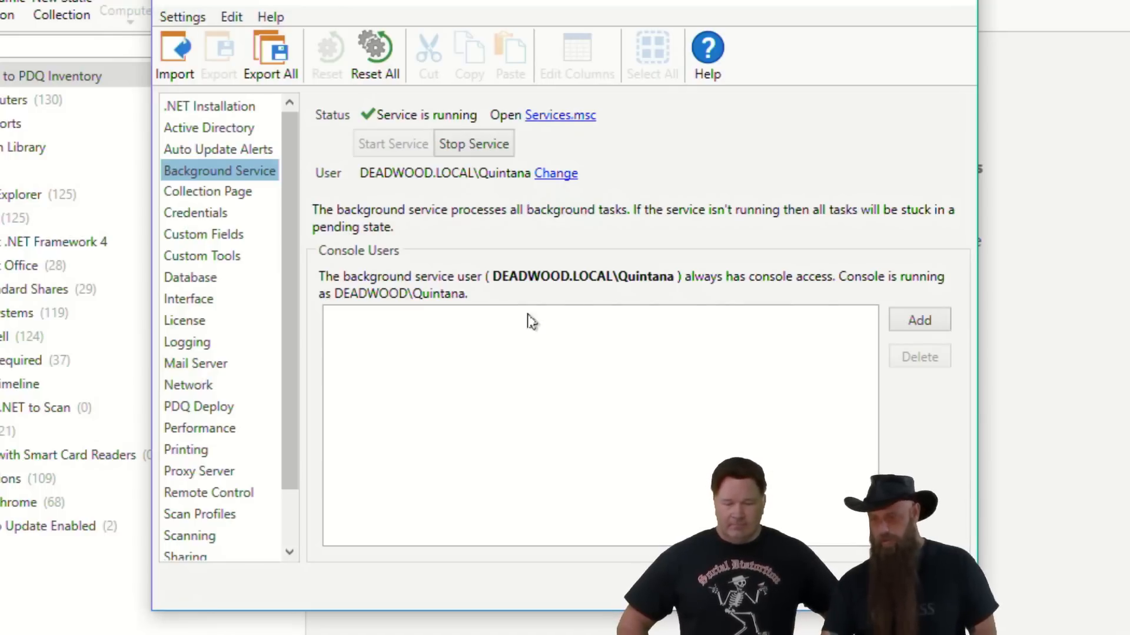
# Step: Add a console user from the DEADWOOD.LOCAL domain, entering the user's name and the background service account's password, and close the preferences
pyautogui.click(943, 320)
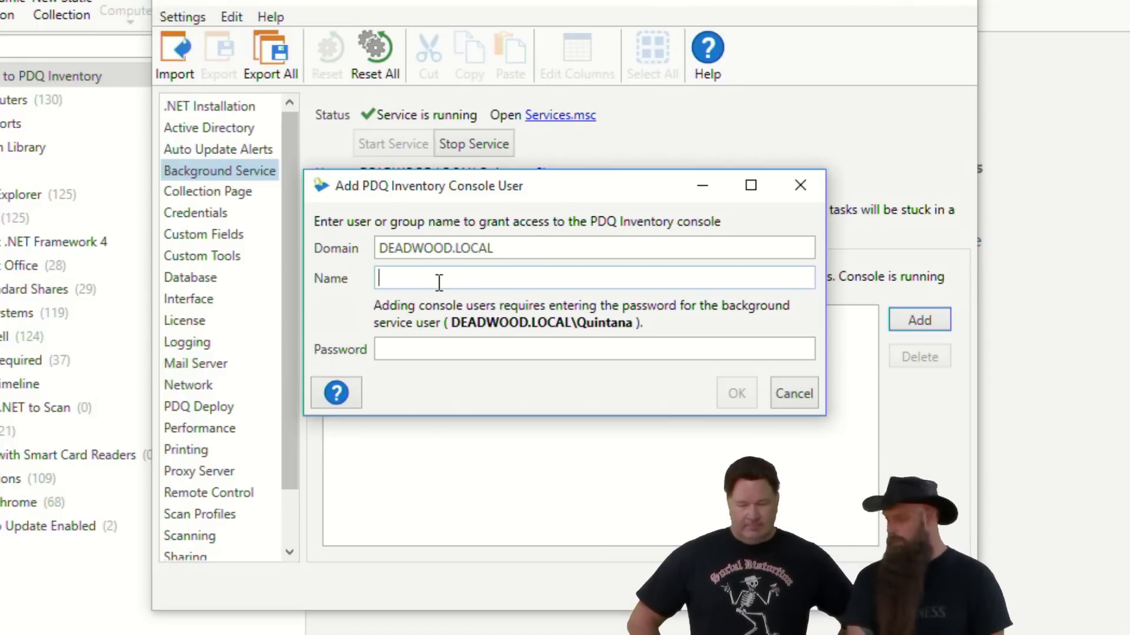
pyautogui.write('trixie')
pyautogui.press('Tab')
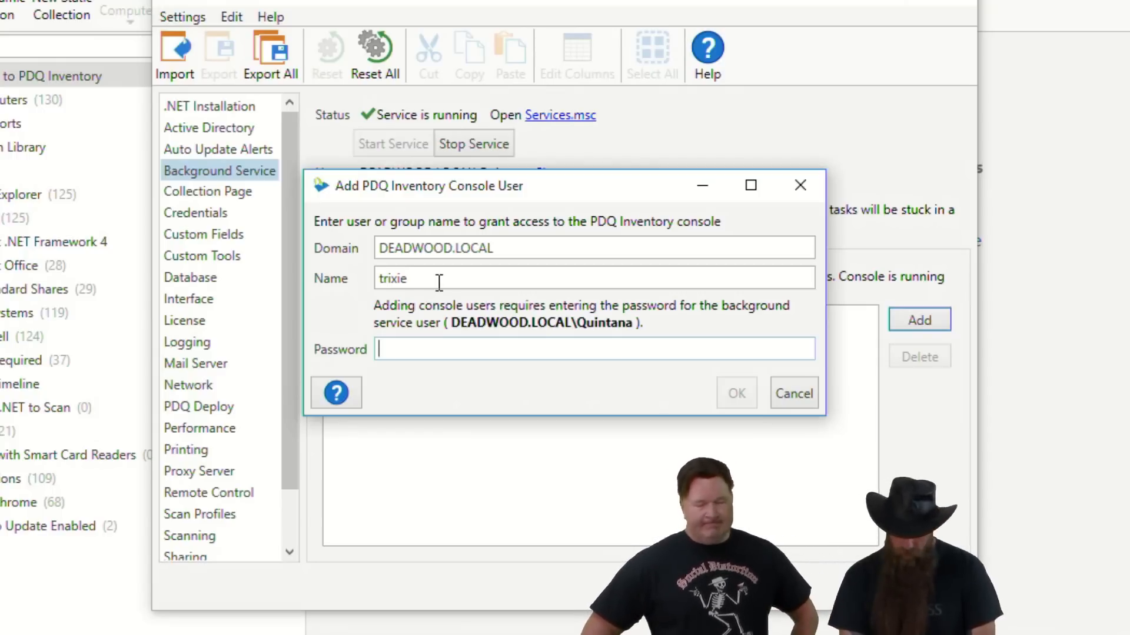
pyautogui.write('••')
pyautogui.press('BackSpace')
pyautogui.press('BackSpace')
pyautogui.write('••')
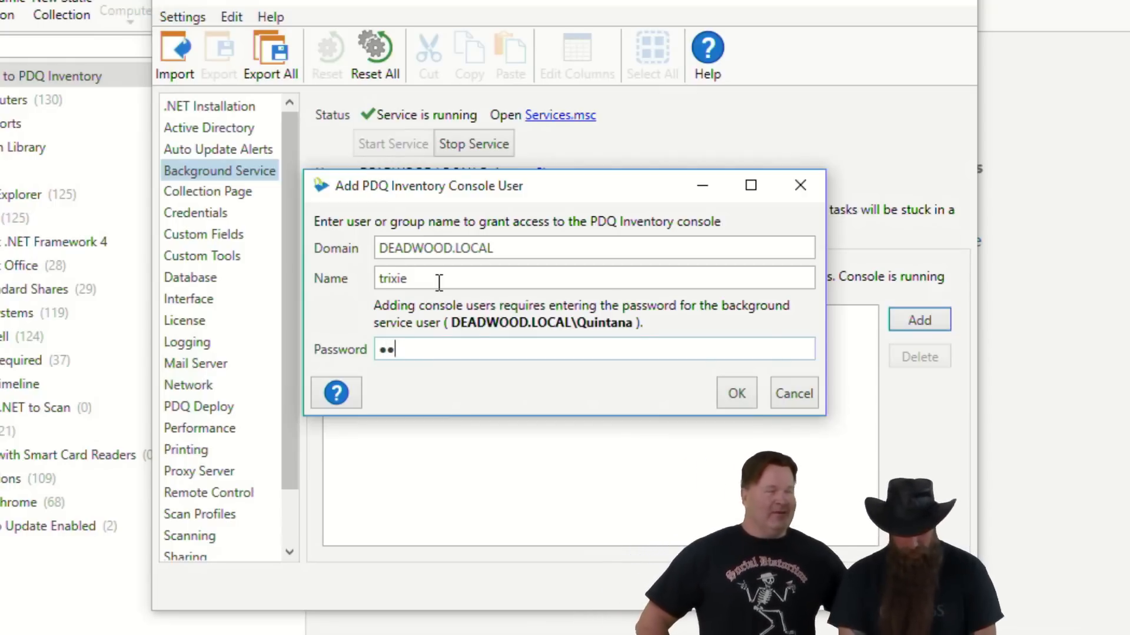
pyautogui.write('••••••••••')
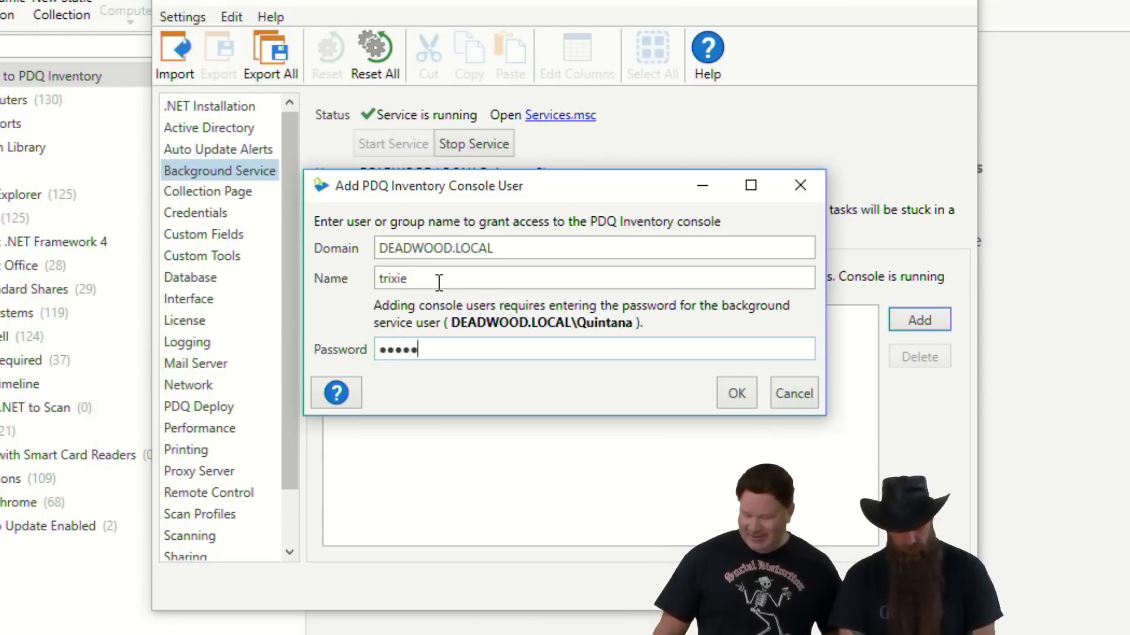
pyautogui.write('•••')
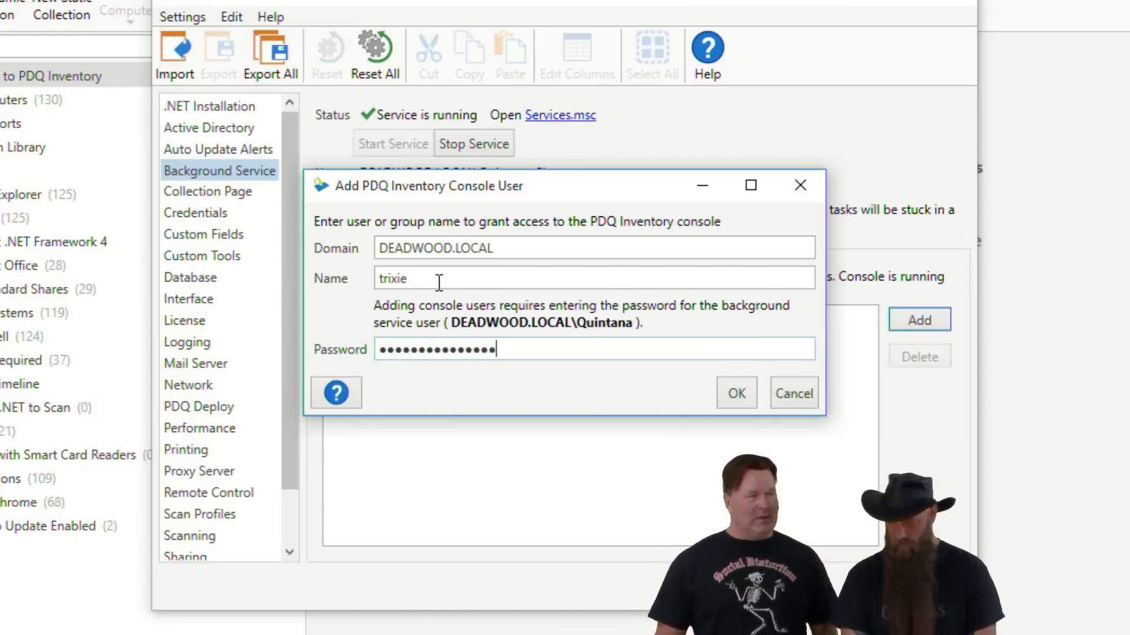
pyautogui.click(736, 393)
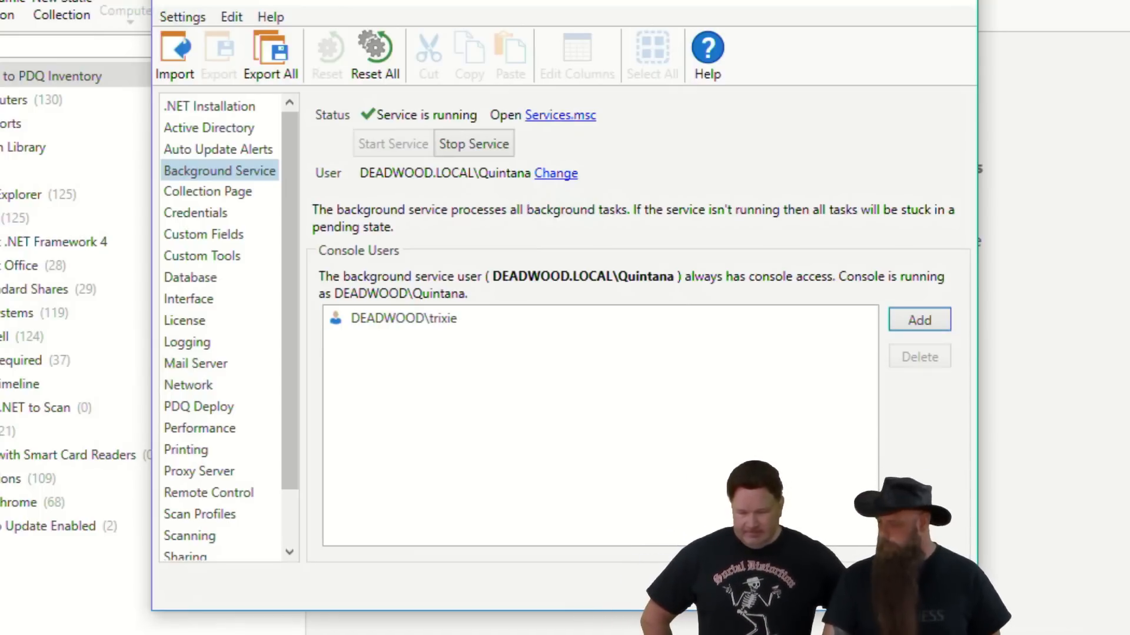
pyautogui.click(933, 587)
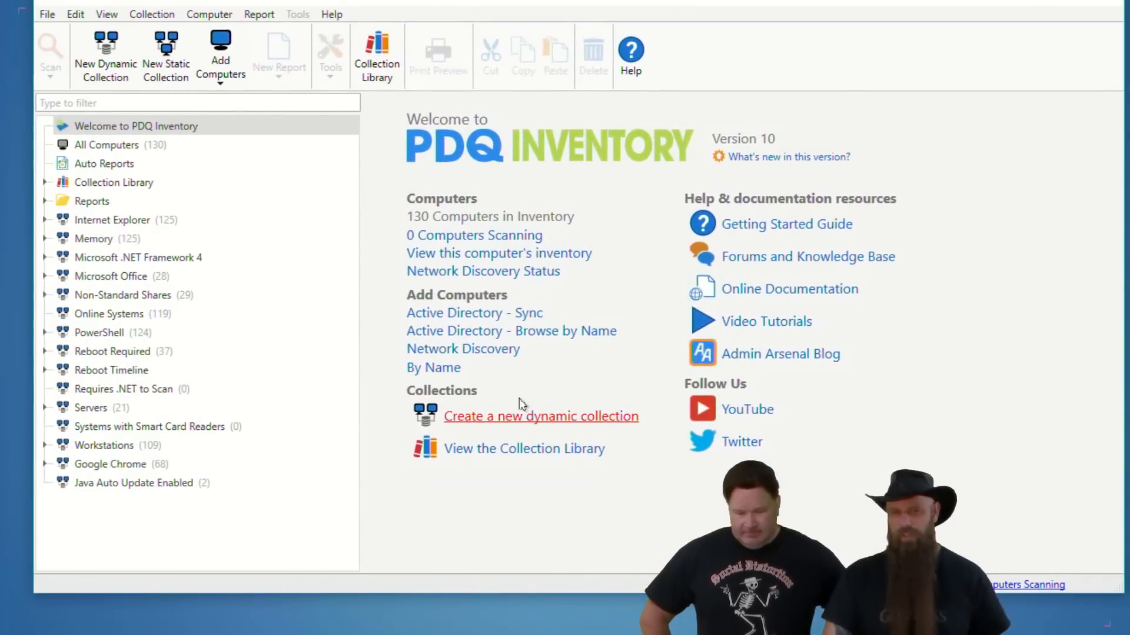
# Step: Expand and open the Collection Library, check its visible and hidden collections, and sync the library immediately
pyautogui.click(45, 182)
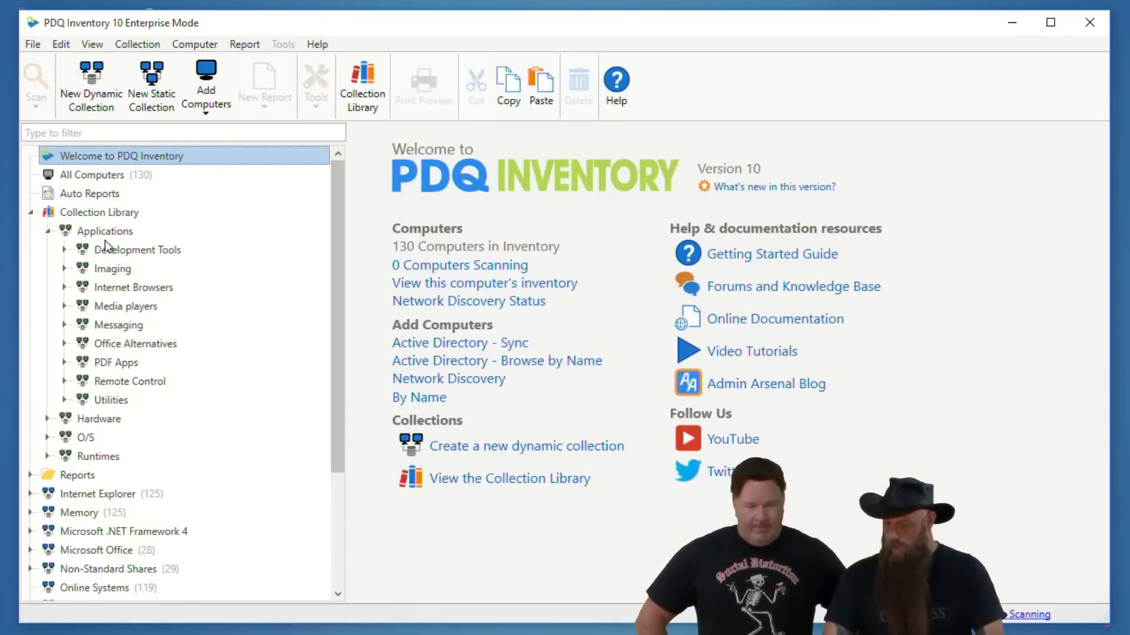
pyautogui.click(112, 214)
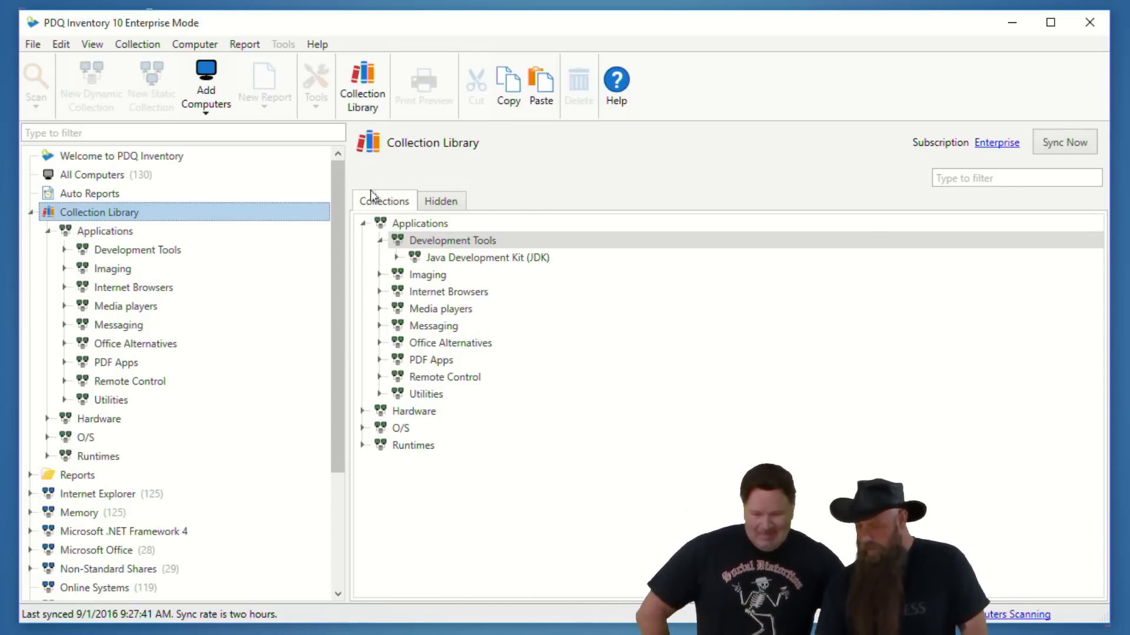
pyautogui.click(428, 206)
pyautogui.click(386, 202)
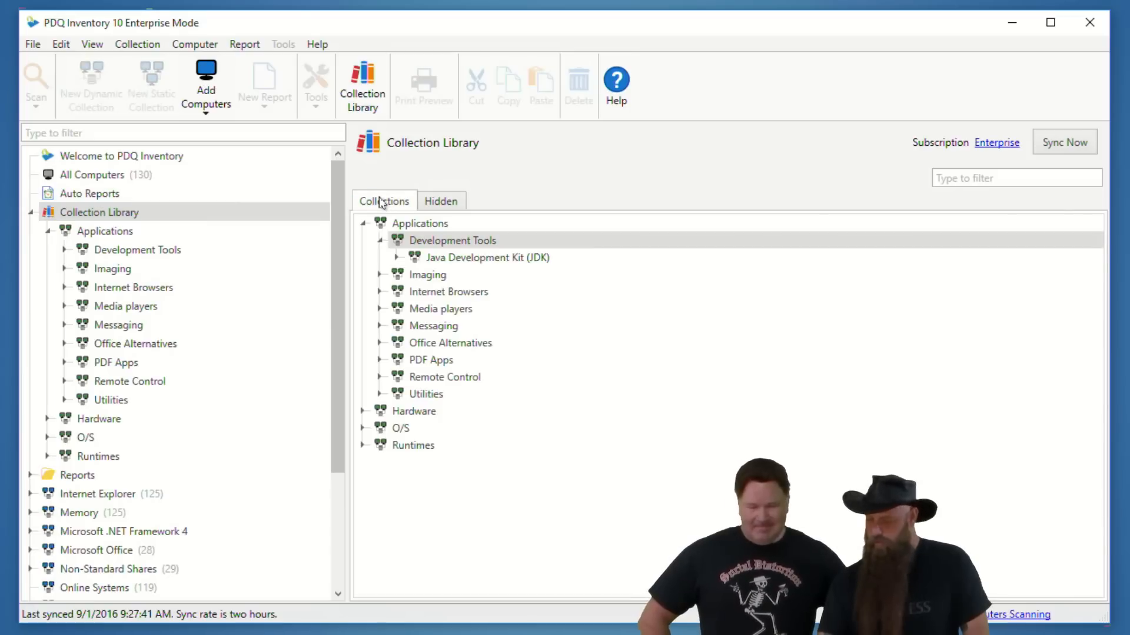
pyautogui.click(102, 212)
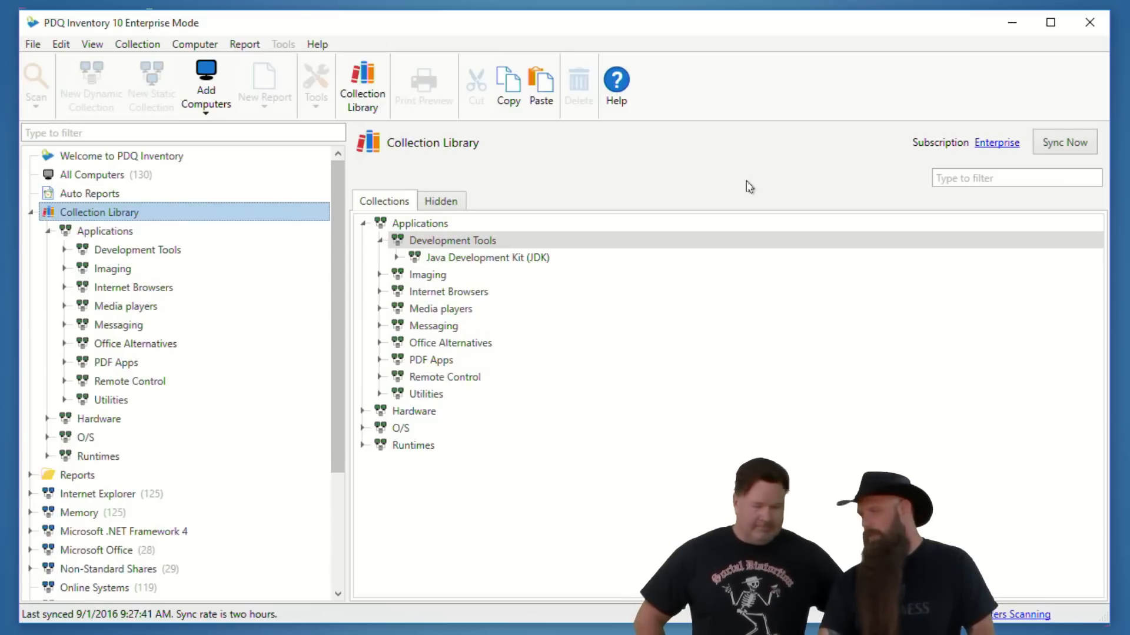
pyautogui.click(1044, 145)
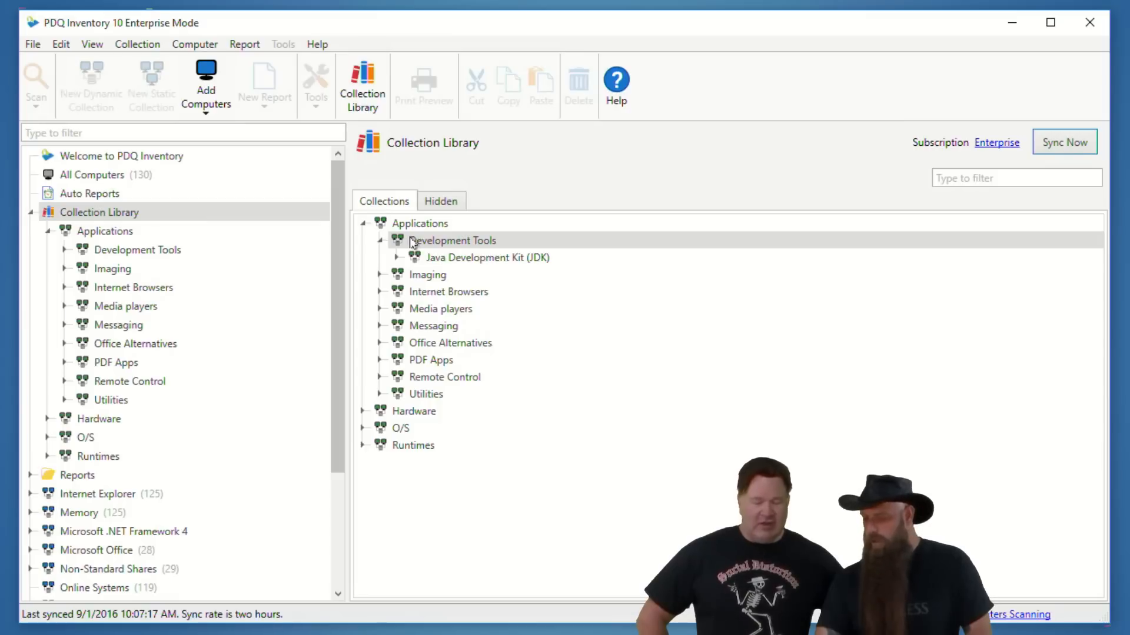
# Step: Expand the Java Development Kit (JDK) collection under Development Tools on the library page and hide it
pyautogui.click(457, 260)
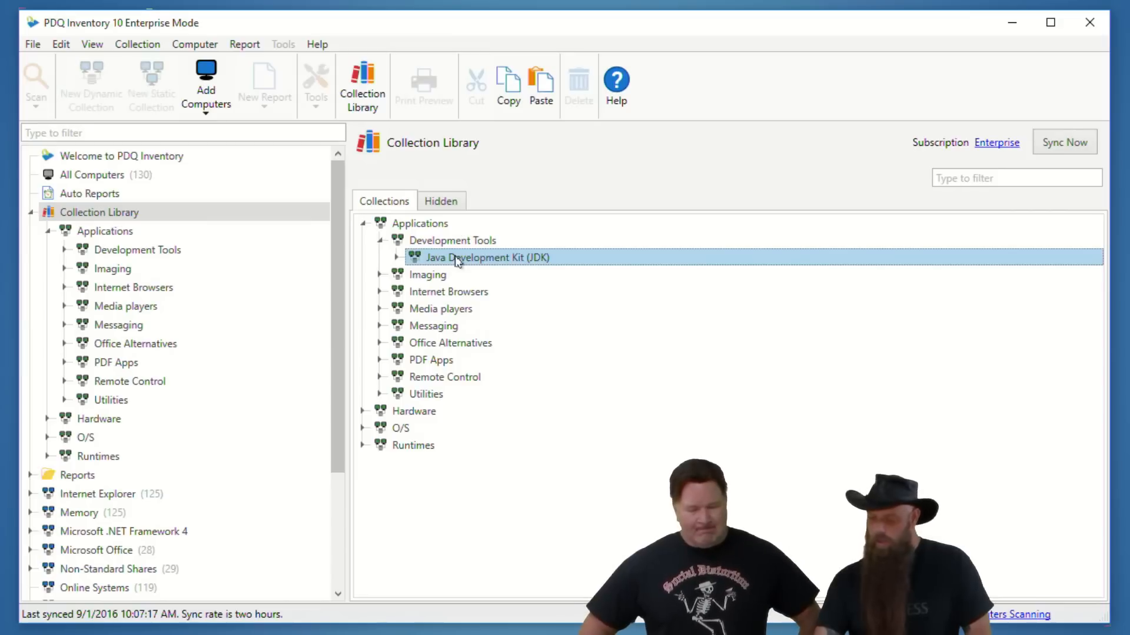
pyautogui.rightClick(457, 260)
pyautogui.click(489, 292)
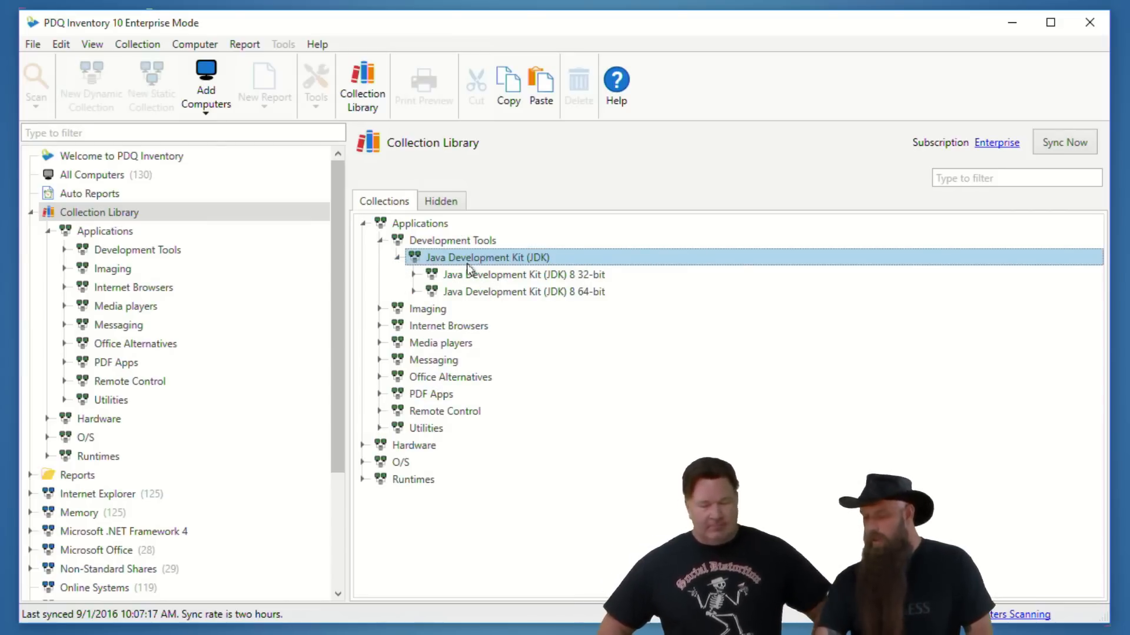
pyautogui.rightClick(467, 260)
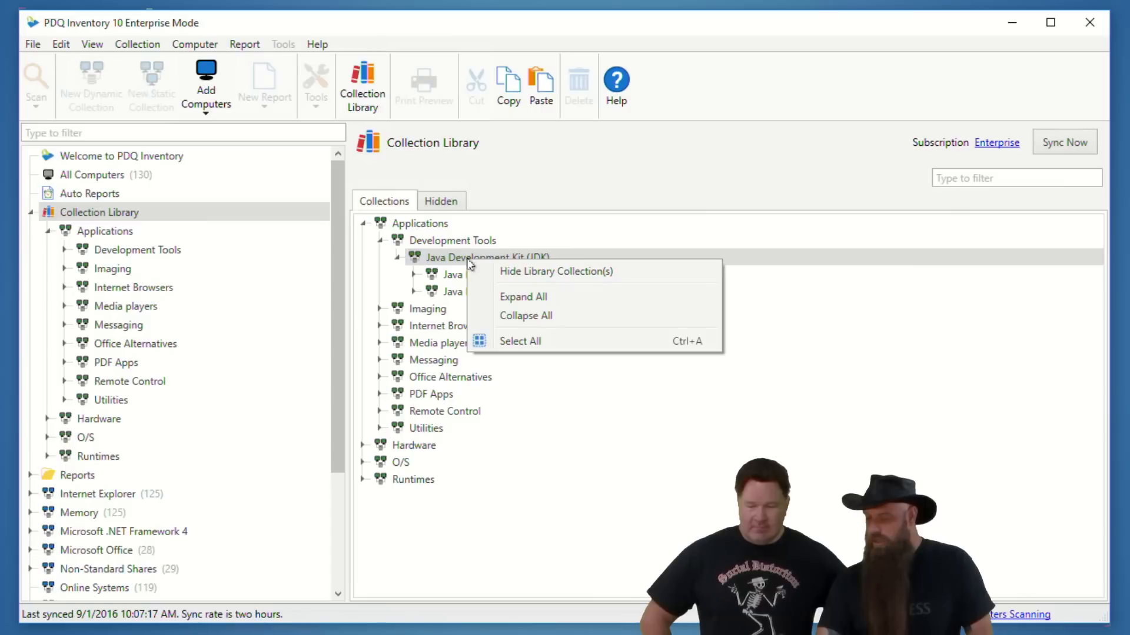
pyautogui.click(505, 272)
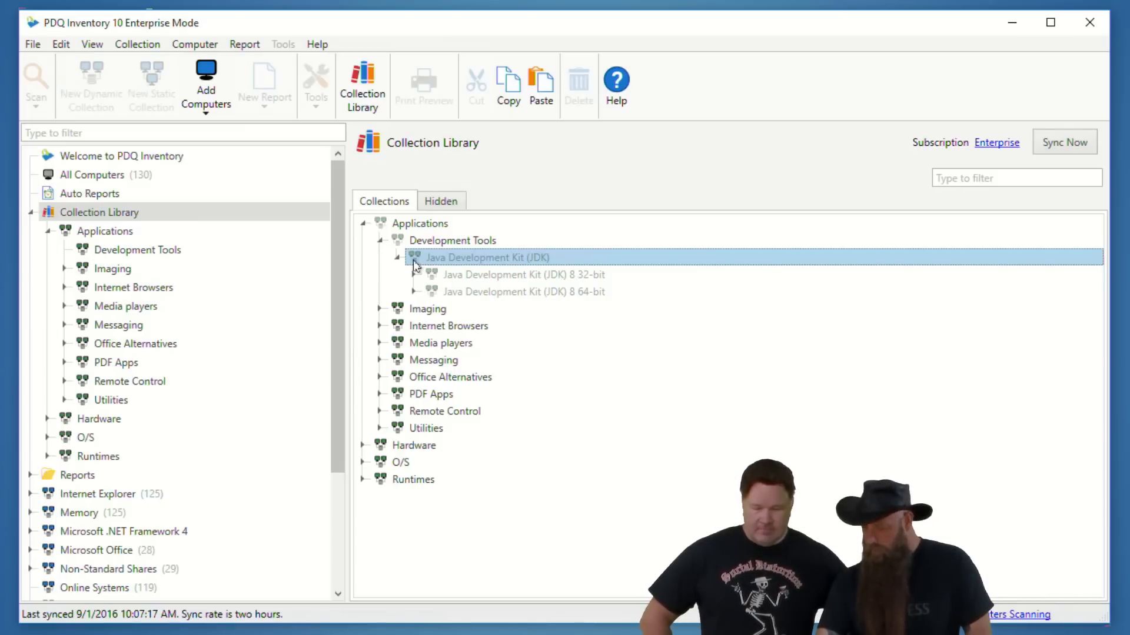
# Step: Inspect the hidden library collections, expanding Applications and Development Tools, and return to the full collection list
pyautogui.click(448, 203)
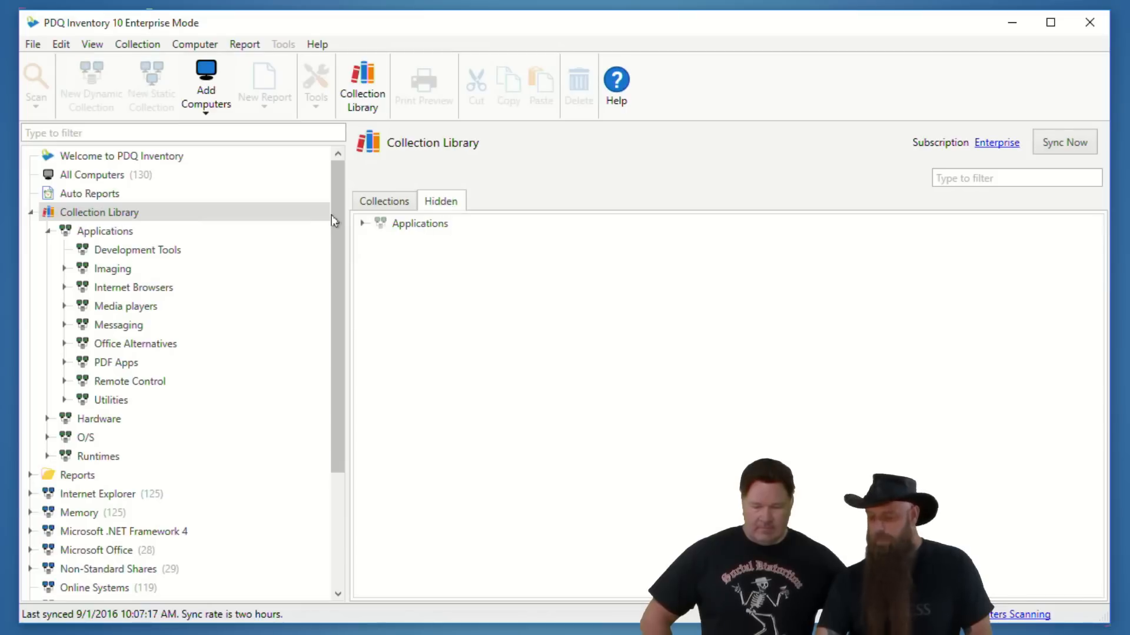
pyautogui.click(363, 225)
pyautogui.click(379, 241)
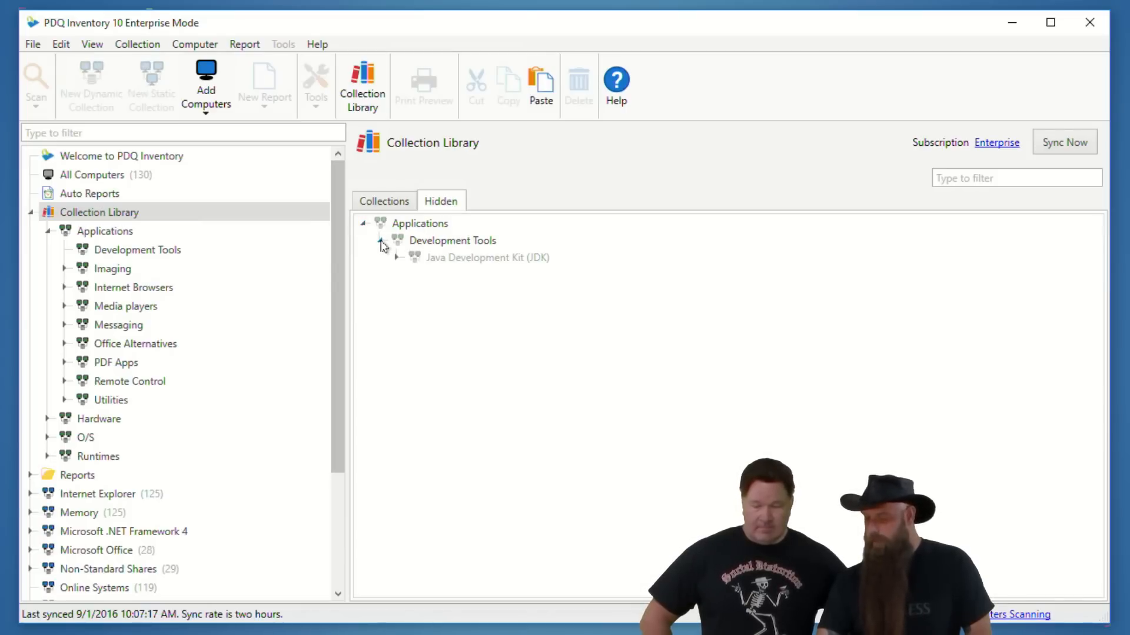
pyautogui.click(423, 242)
pyautogui.rightClick(424, 241)
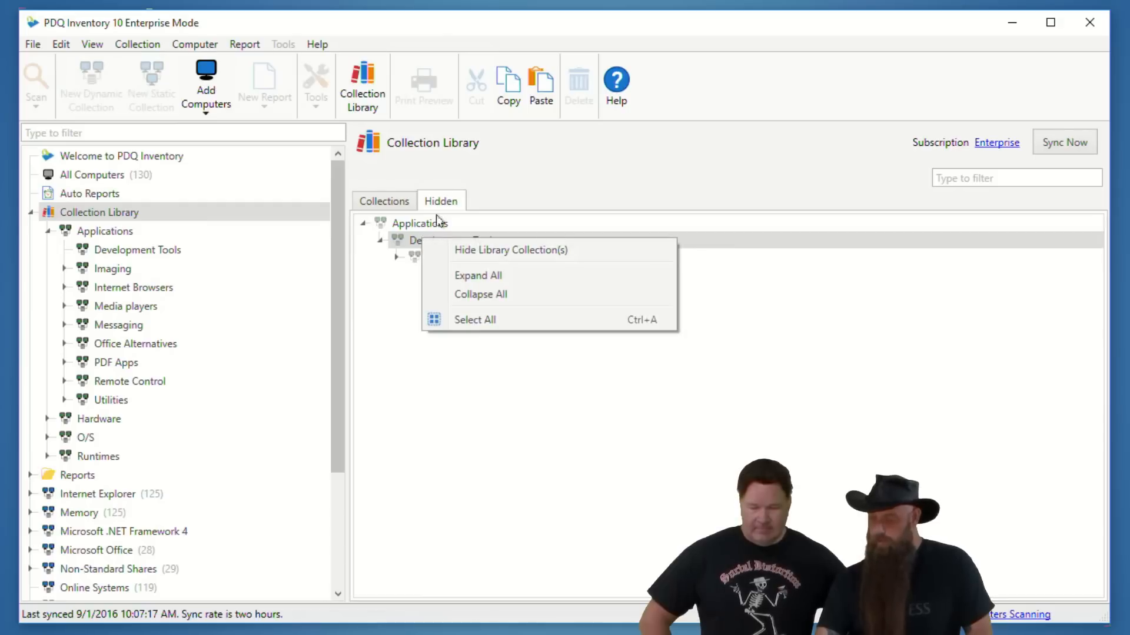
pyautogui.click(426, 257)
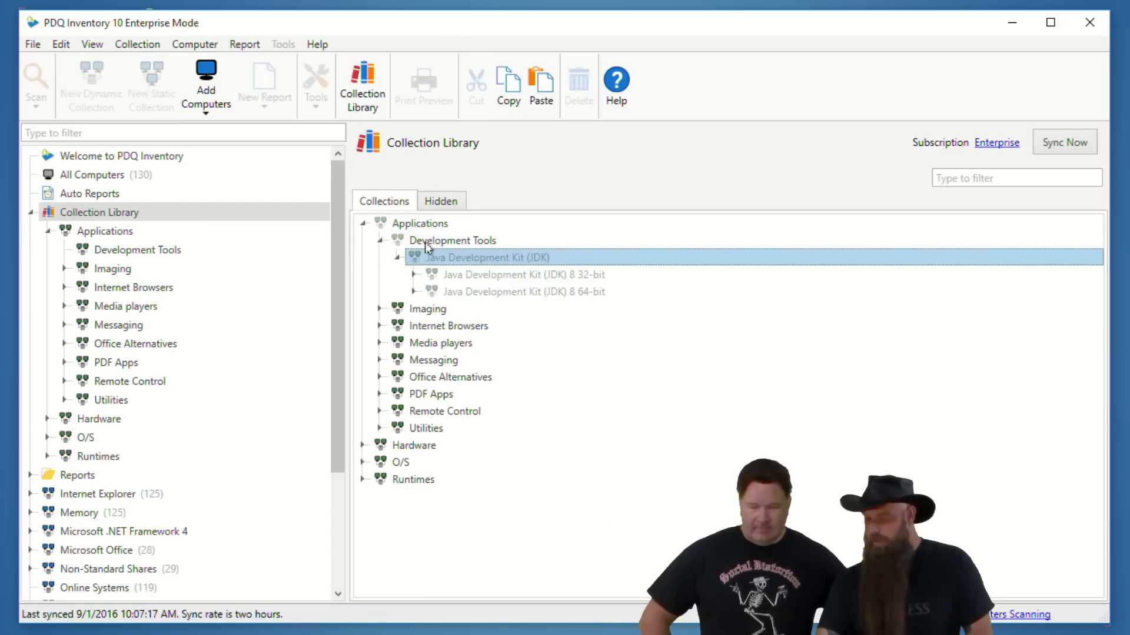
# Step: Unhide the Java Development Kit (JDK) library collection and collapse it together with Development Tools
pyautogui.rightClick(463, 265)
pyautogui.click(476, 272)
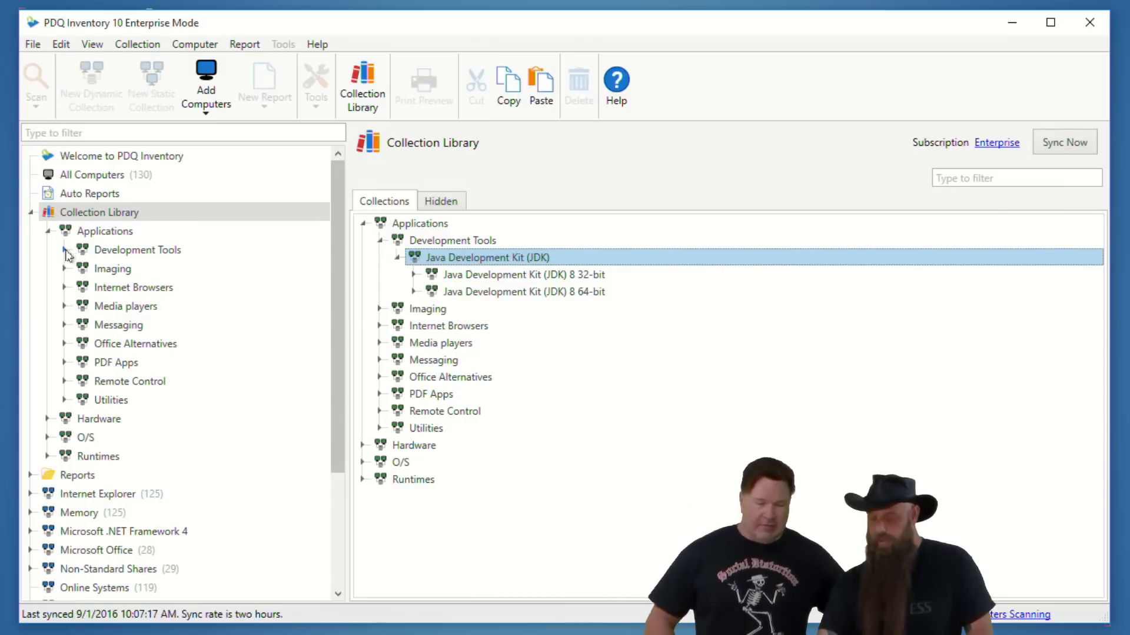
pyautogui.click(396, 260)
pyautogui.click(379, 241)
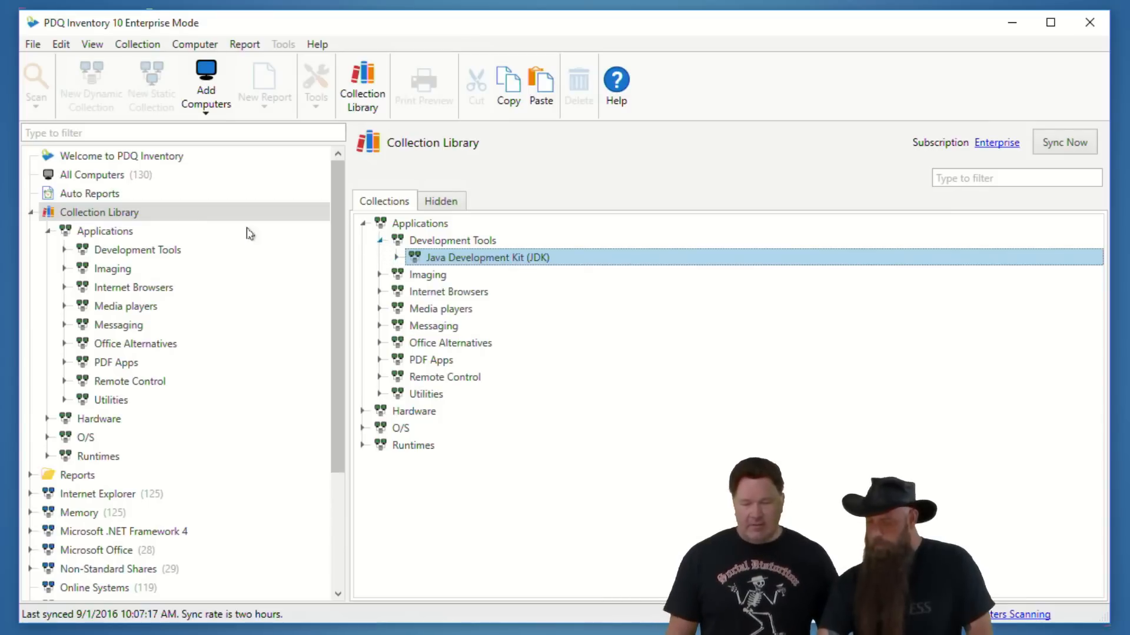
# Step: Expand Development Tools in the collection tree and hide the Java Development Kit (JDK) library collection
pyautogui.click(64, 249)
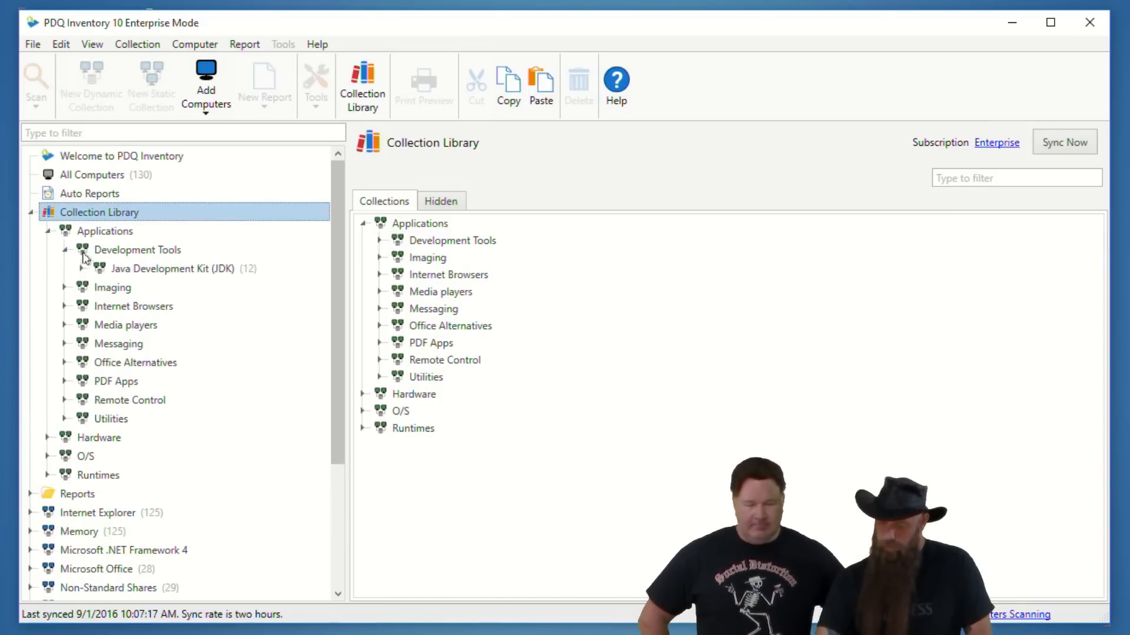
pyautogui.click(118, 269)
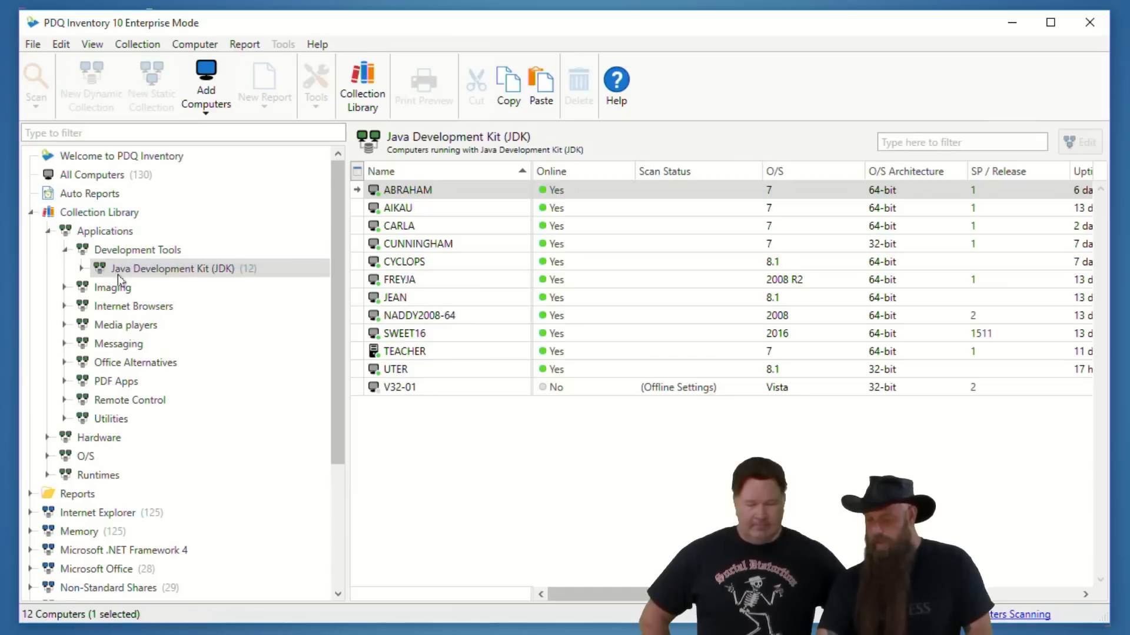
pyautogui.rightClick(115, 270)
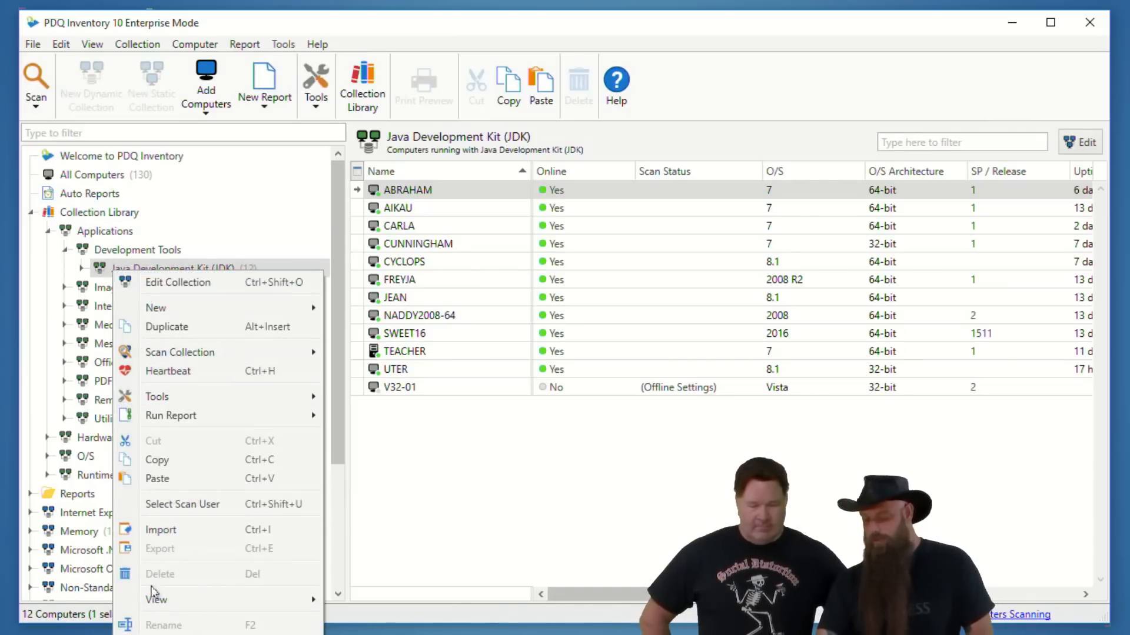
pyautogui.moveTo(159, 606)
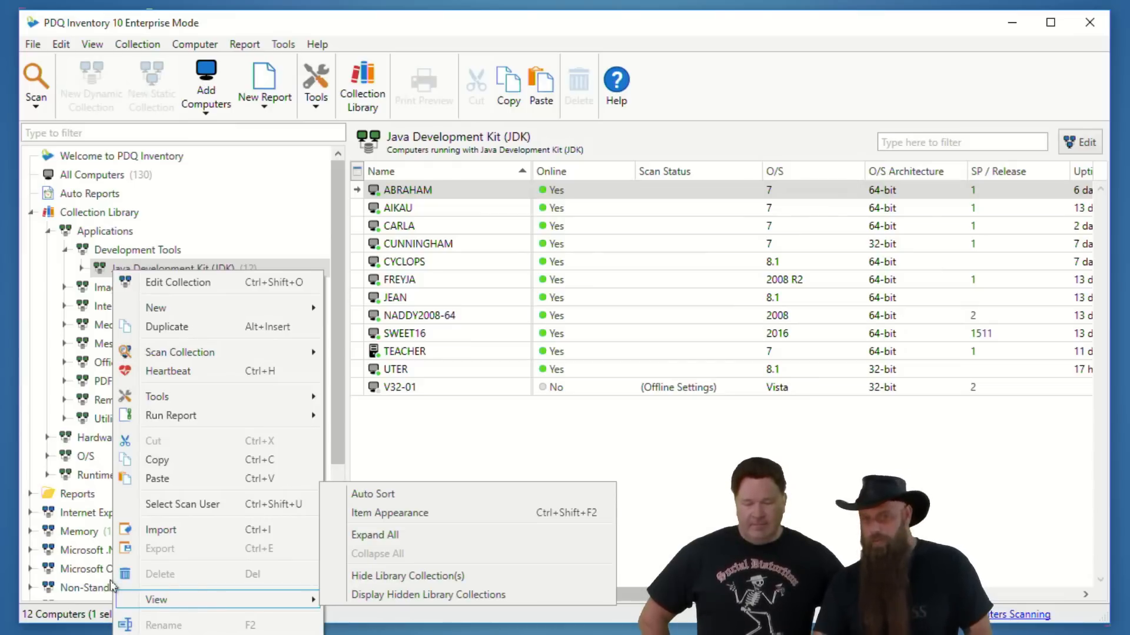
pyautogui.click(380, 579)
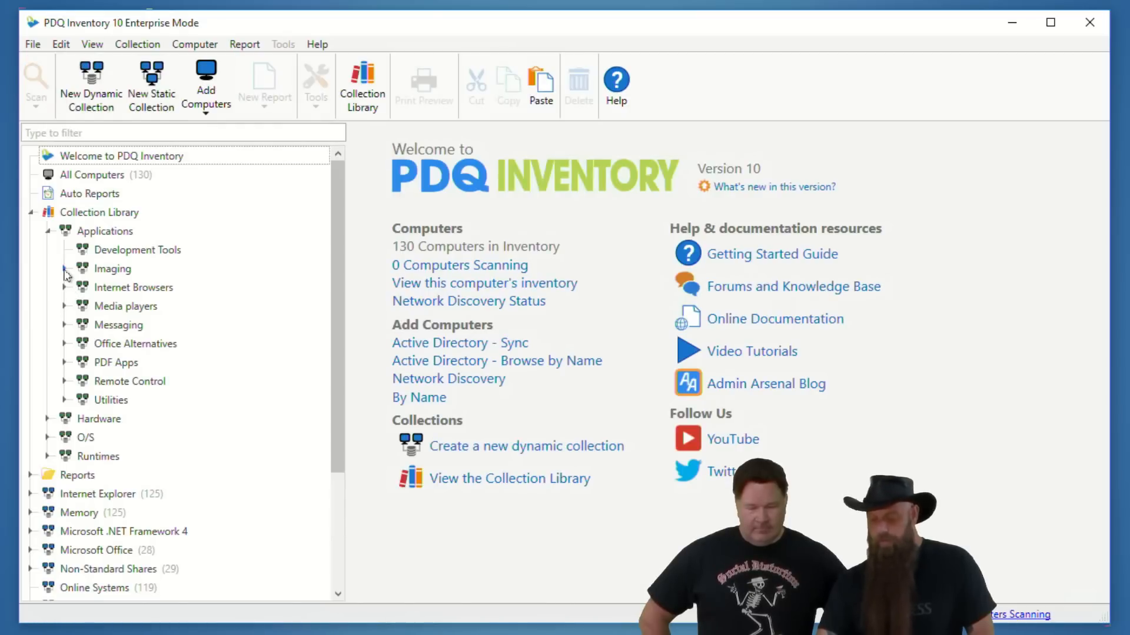
# Step: Expand the Imaging collection in the tree and hide its Greenshot library collection
pyautogui.click(64, 269)
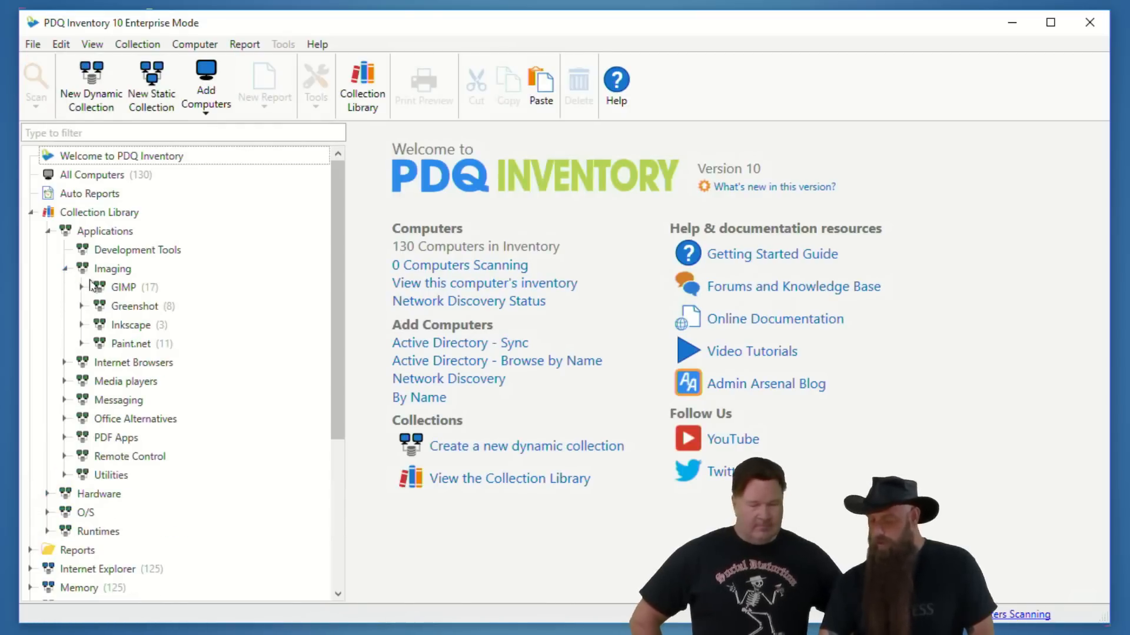
pyautogui.rightClick(113, 307)
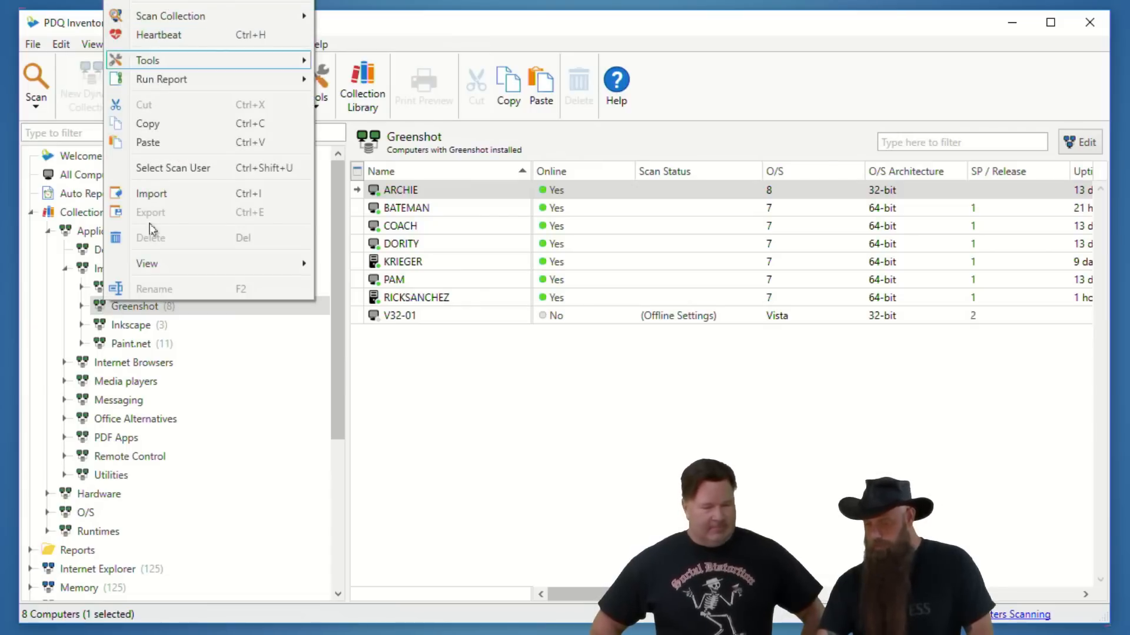
pyautogui.moveTo(160, 262)
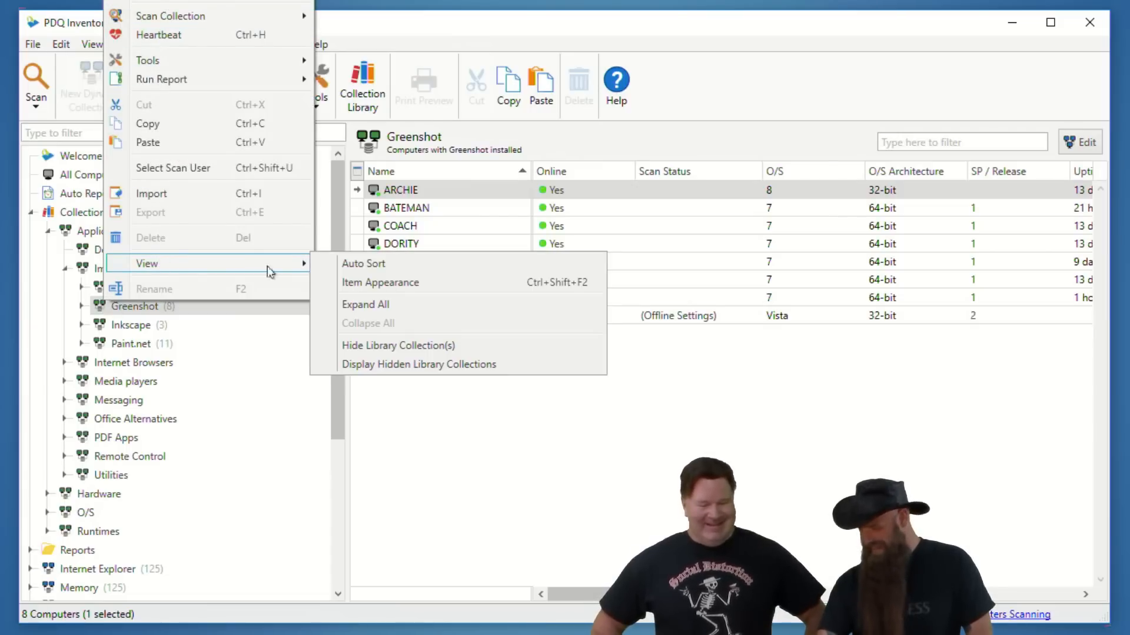
pyautogui.click(396, 347)
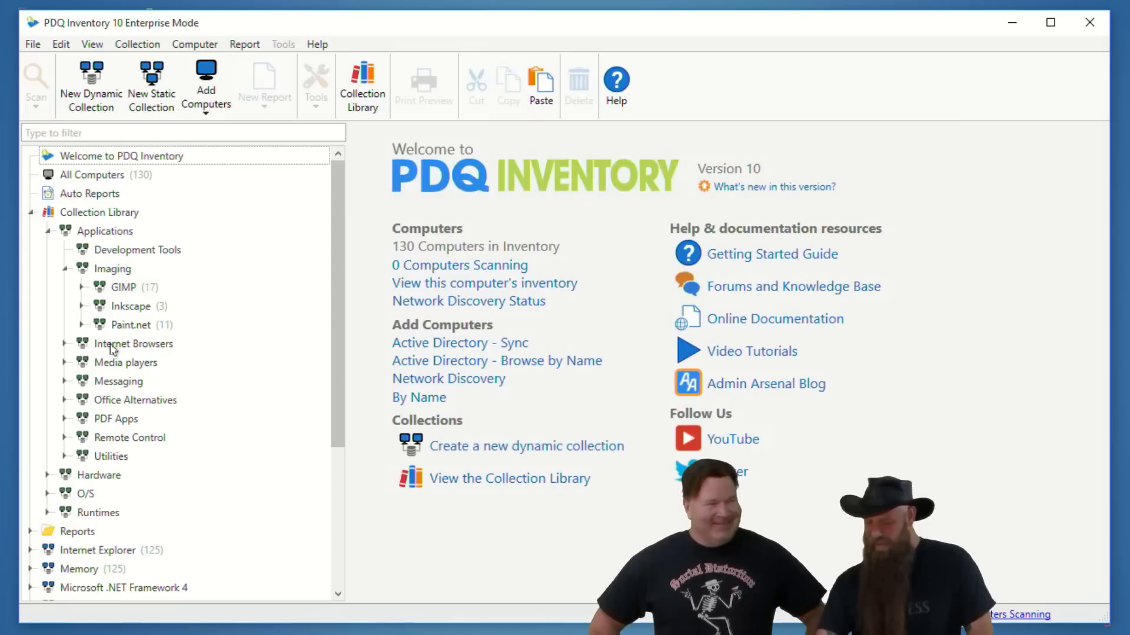
# Step: Expand Paint.net under Imaging and hide only its Paint.net (Not Installed) sub-collection
pyautogui.click(82, 325)
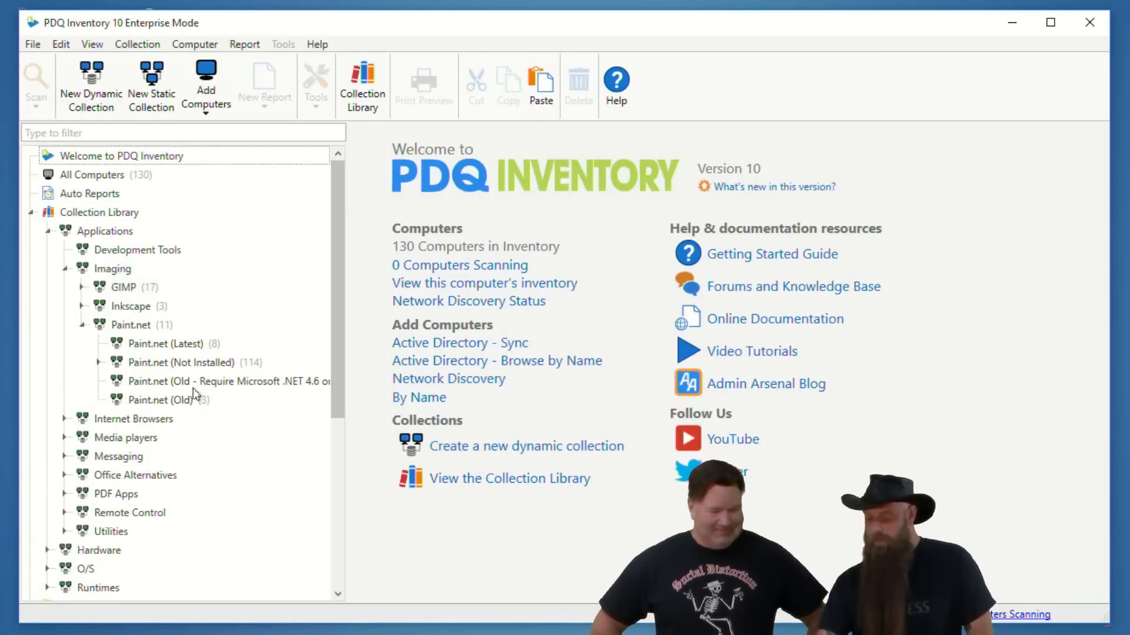
pyautogui.rightClick(156, 369)
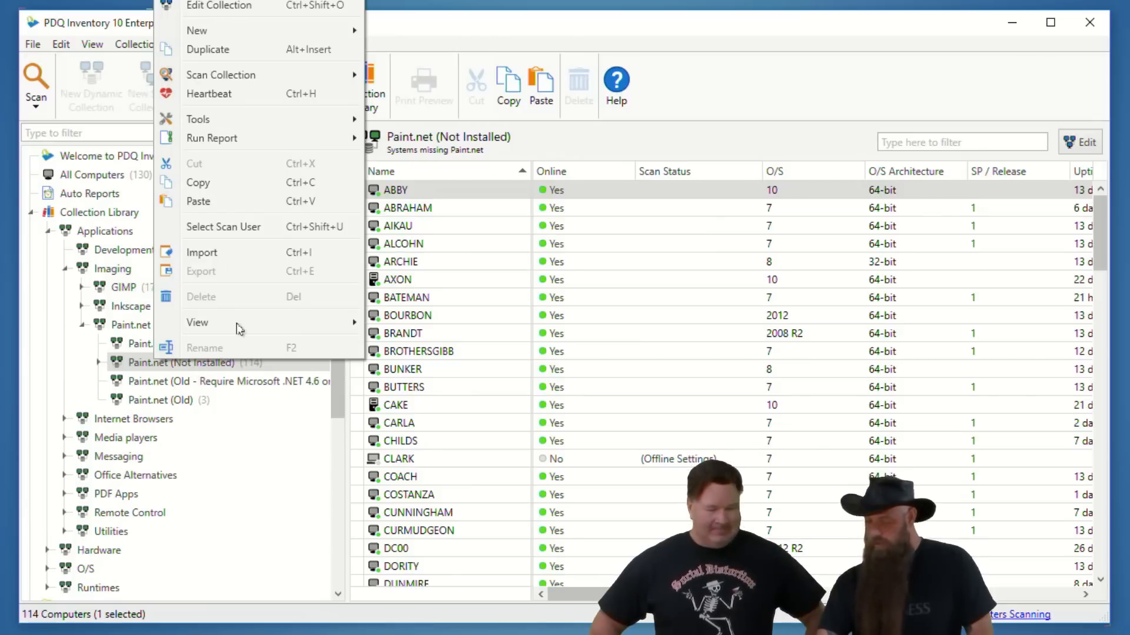
pyautogui.moveTo(232, 330)
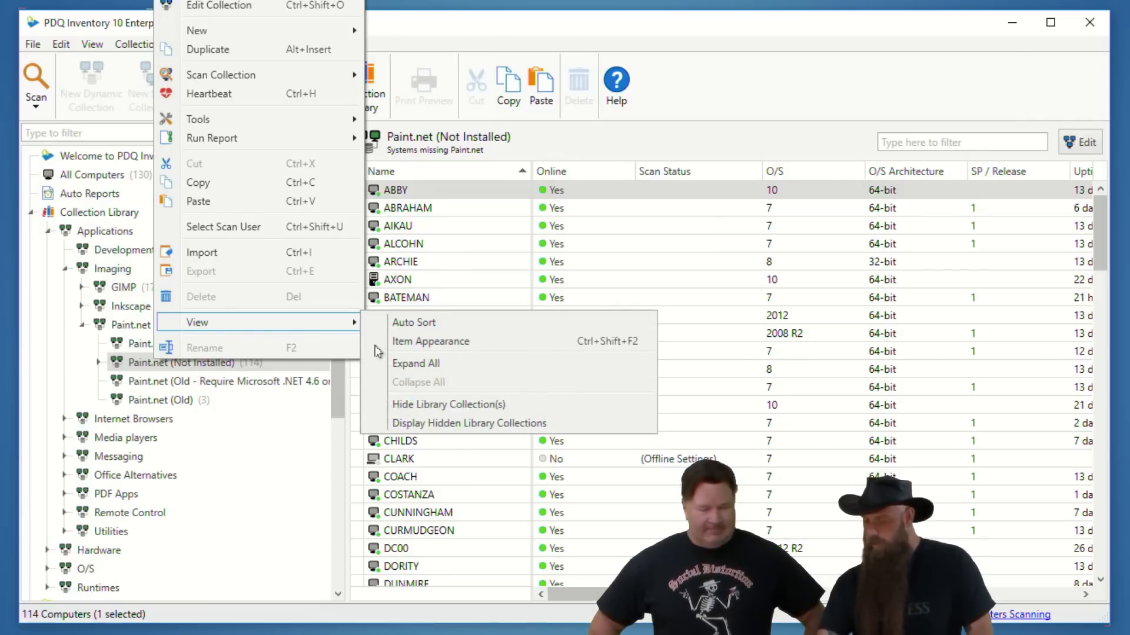
pyautogui.click(456, 404)
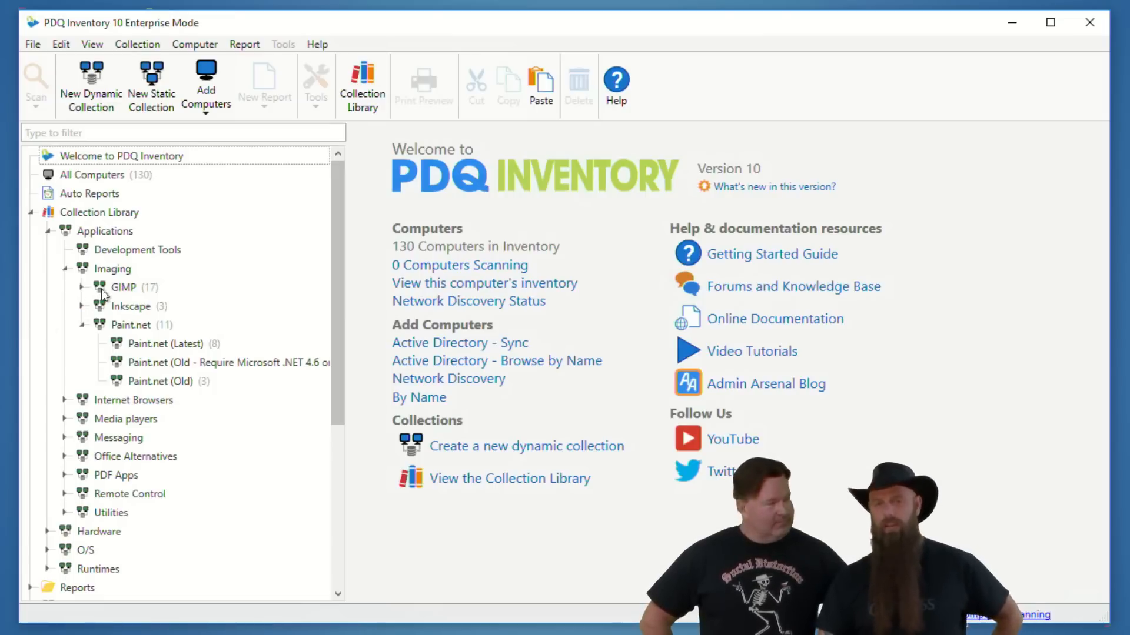
# Step: Review Imaging on the Collection Library page, inspect the hidden collections under Applications and Imaging, and return to the full list
pyautogui.click(79, 217)
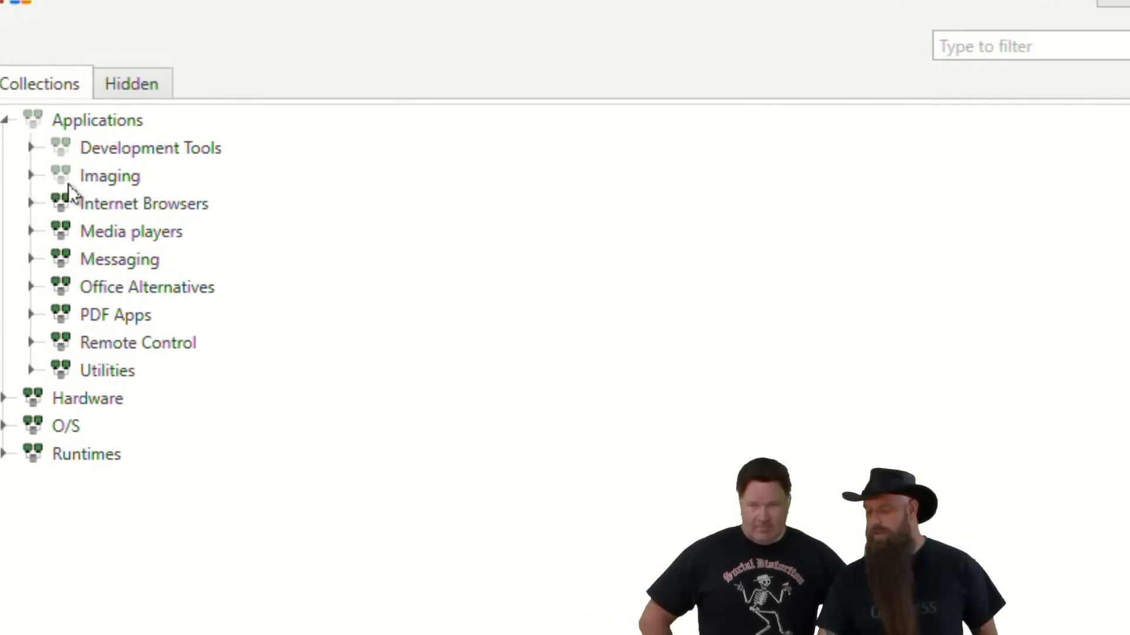
pyautogui.click(32, 177)
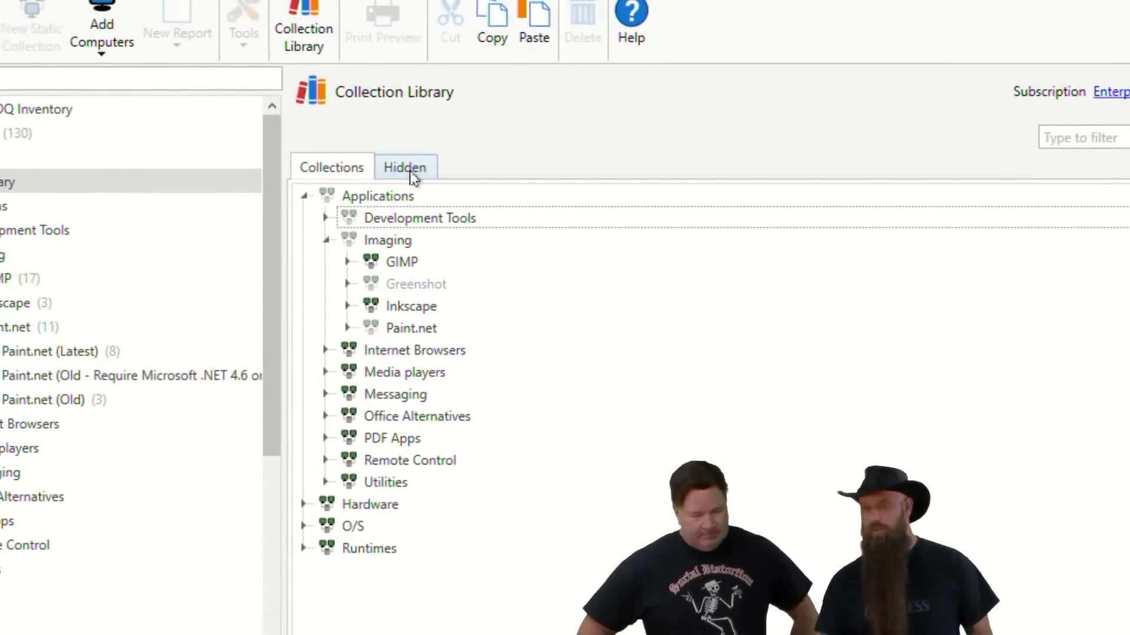
pyautogui.click(410, 176)
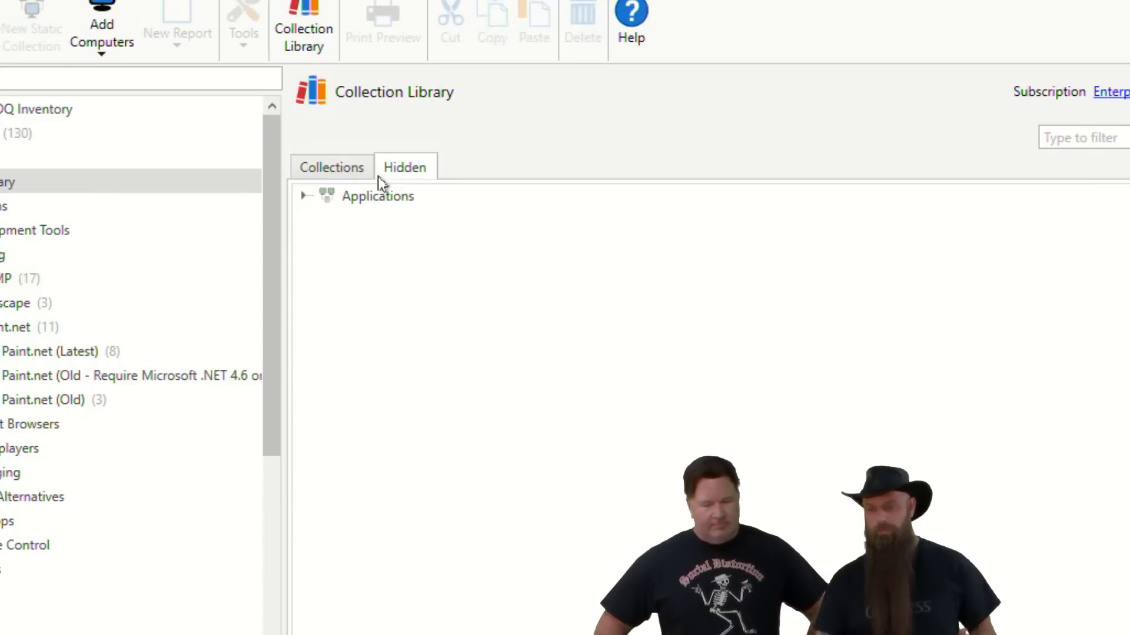
pyautogui.click(303, 197)
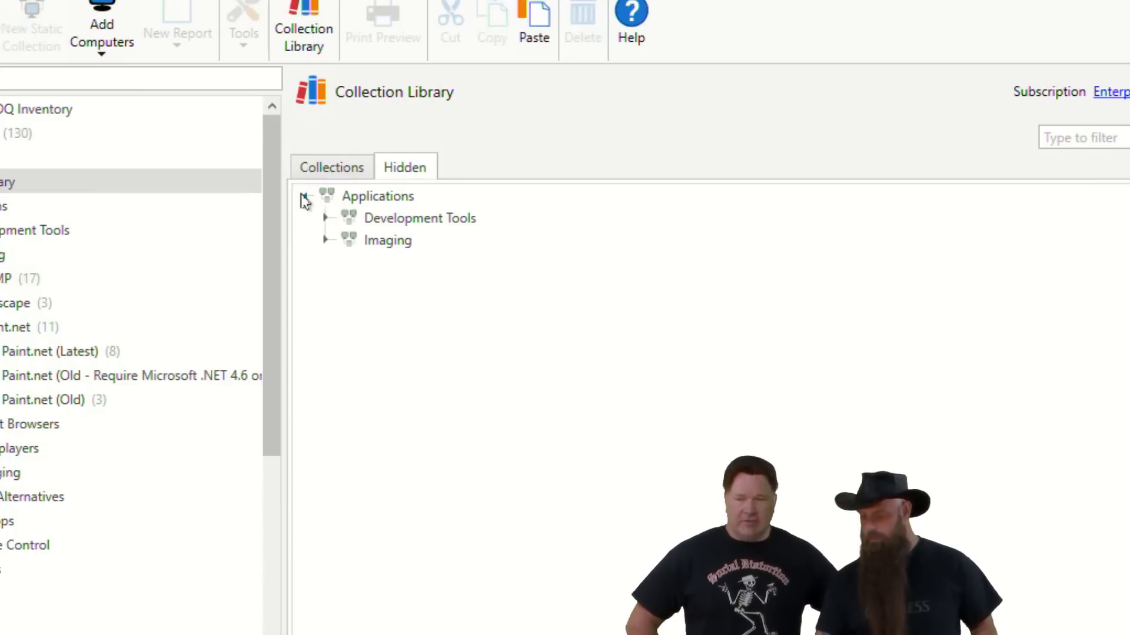
pyautogui.click(326, 240)
pyautogui.click(338, 169)
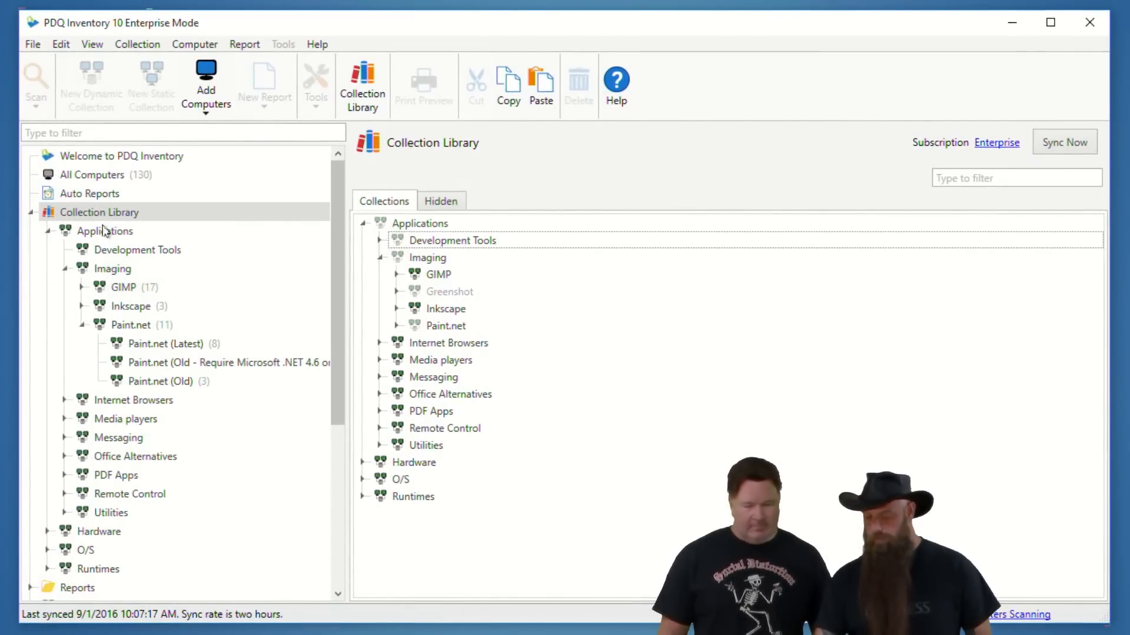
# Step: Turn on the display of hidden library collections in the tree, starting from the Applications collection
pyautogui.rightClick(111, 237)
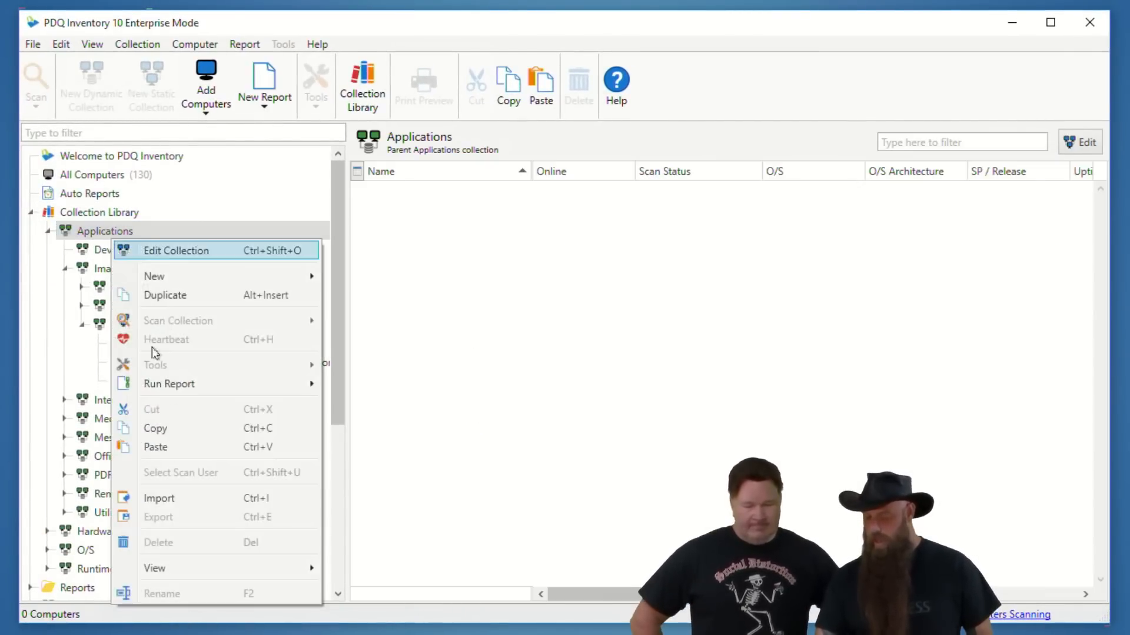
pyautogui.moveTo(187, 575)
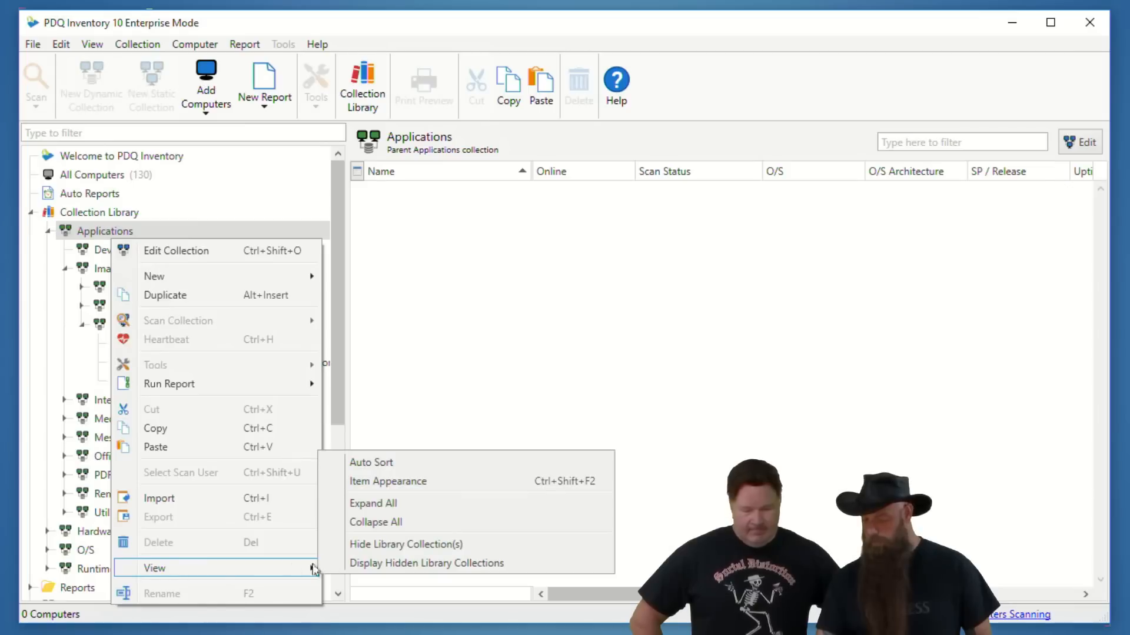
pyautogui.click(364, 563)
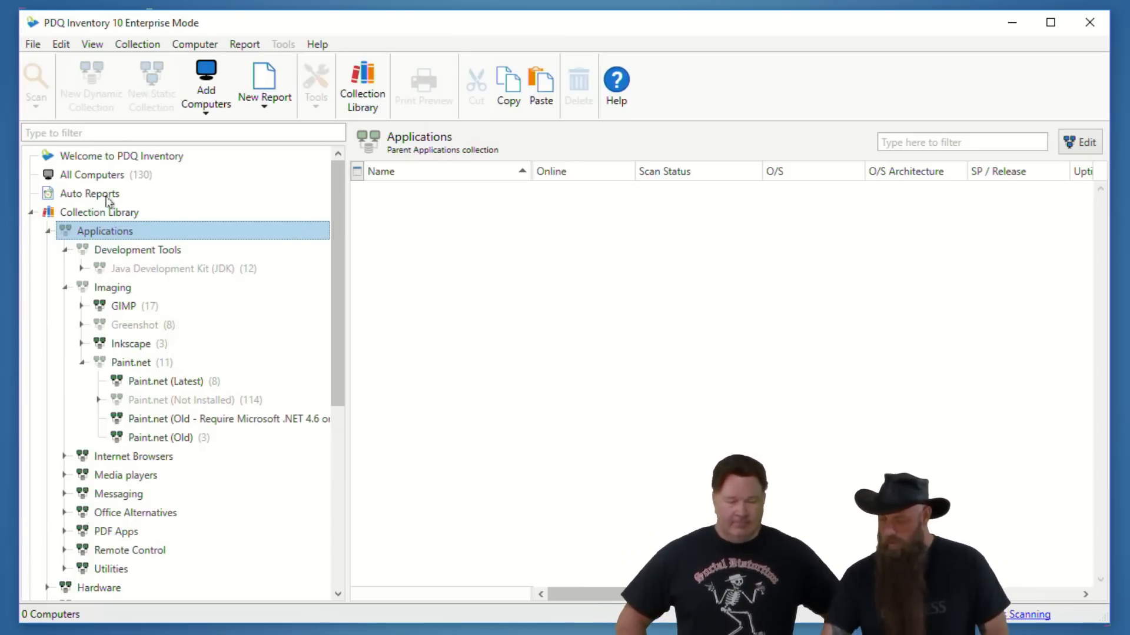
# Step: Turn off the display of hidden library collections in the tree
pyautogui.rightClick(103, 228)
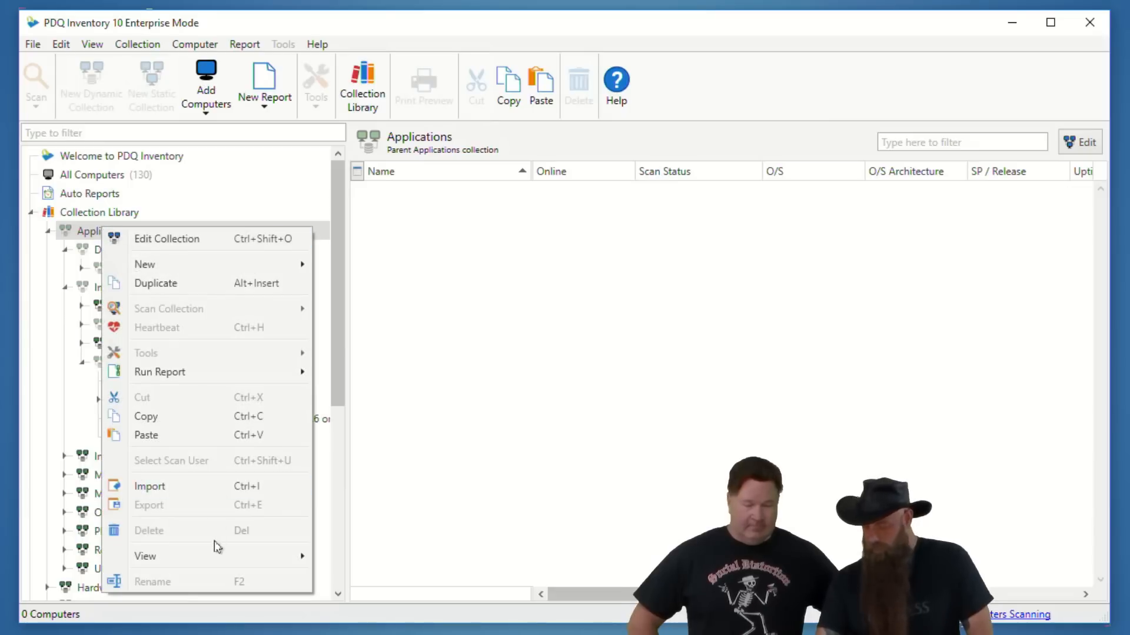
pyautogui.moveTo(274, 560)
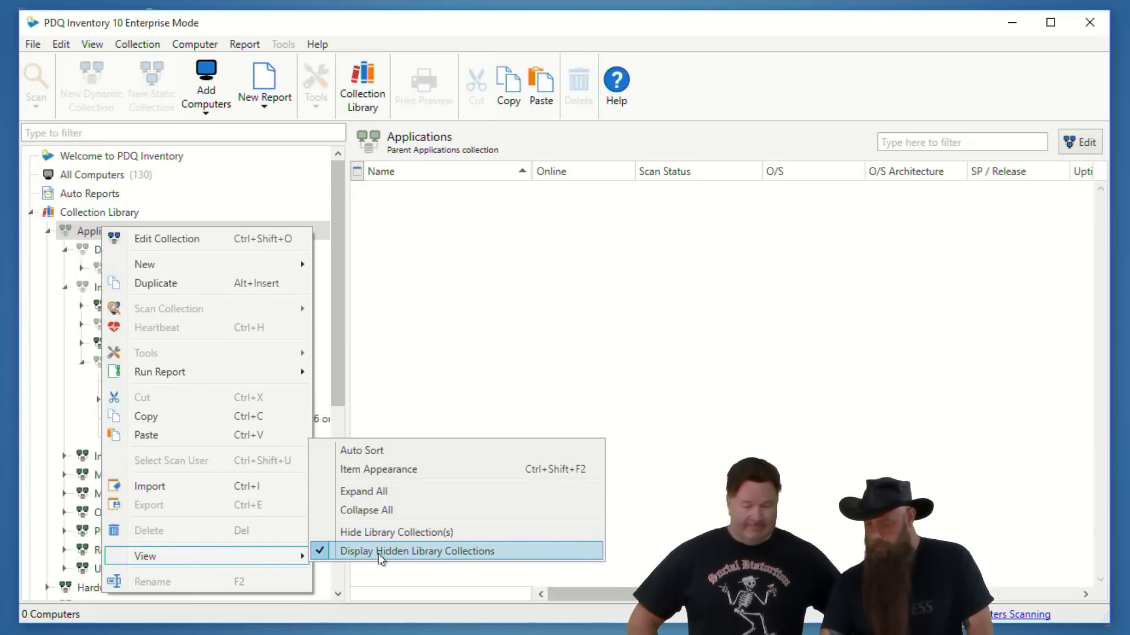
pyautogui.click(379, 551)
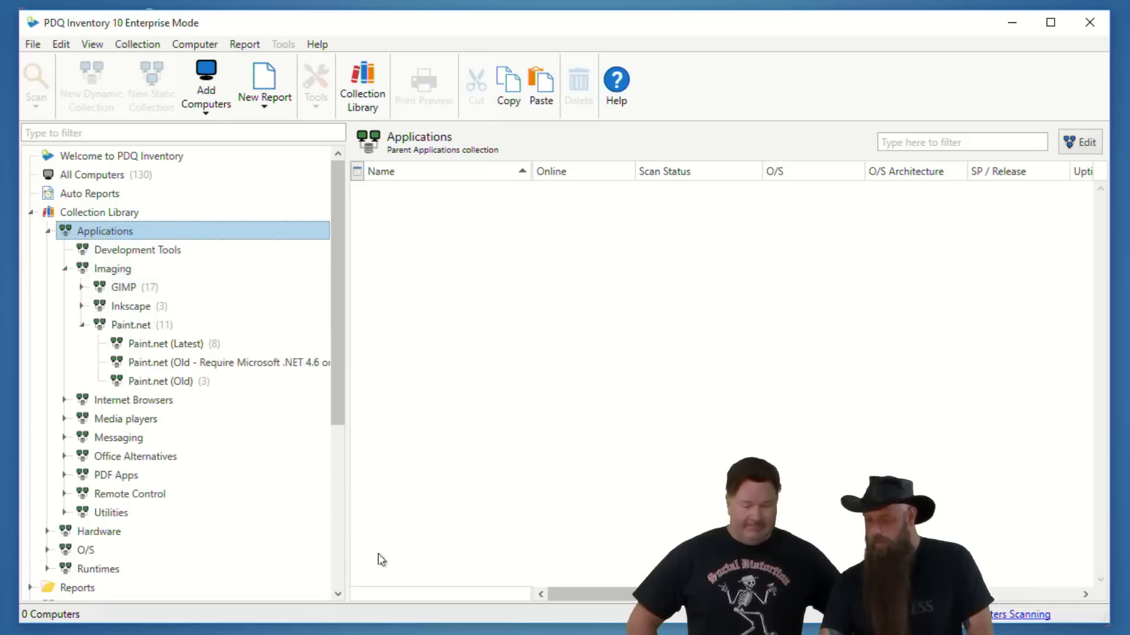
# Step: Collapse the Imaging, Applications and Collection Library branches of the tree
pyautogui.click(65, 269)
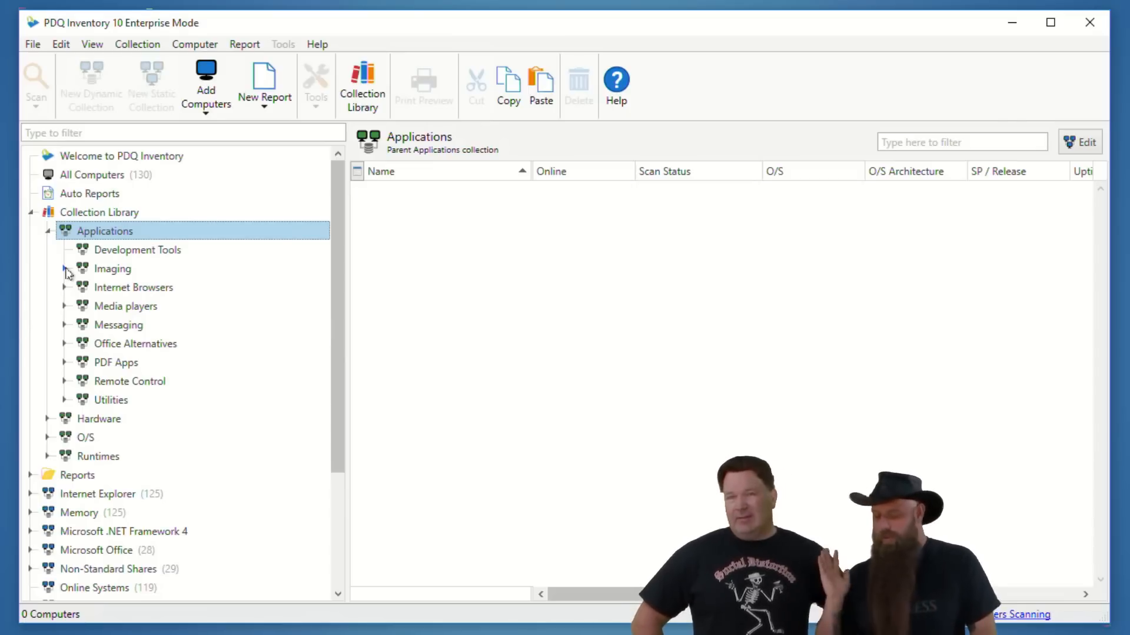
pyautogui.click(48, 231)
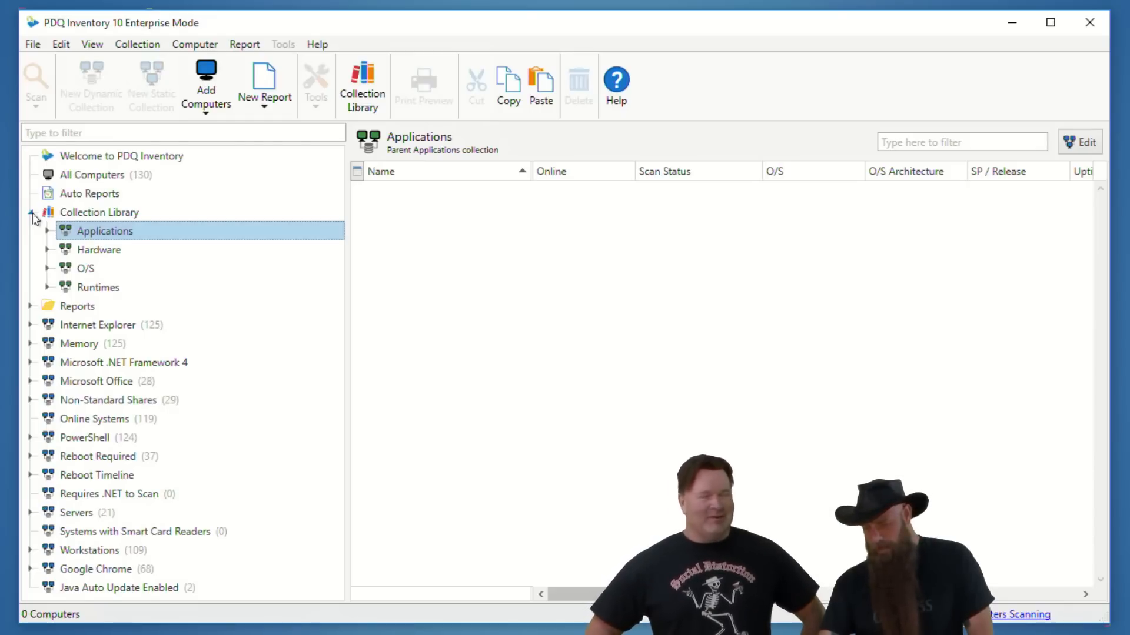
pyautogui.click(32, 215)
# Step: Select the WOLVERINE and XAVIER computers in the All Computers list and open Remote Command for both
pyautogui.click(74, 176)
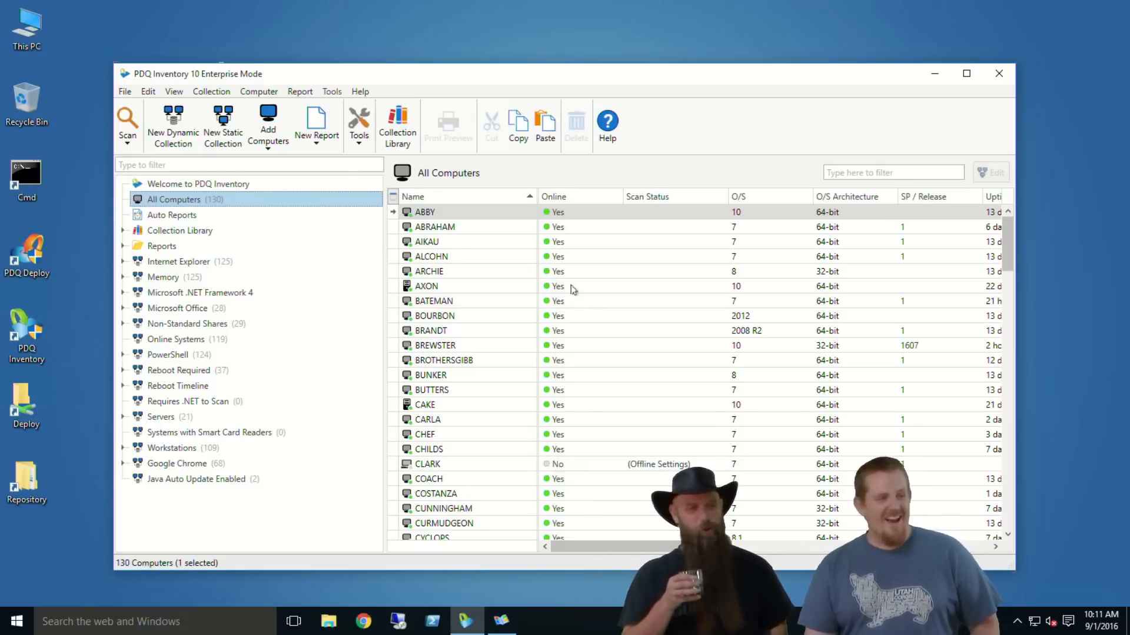
pyautogui.click(497, 334)
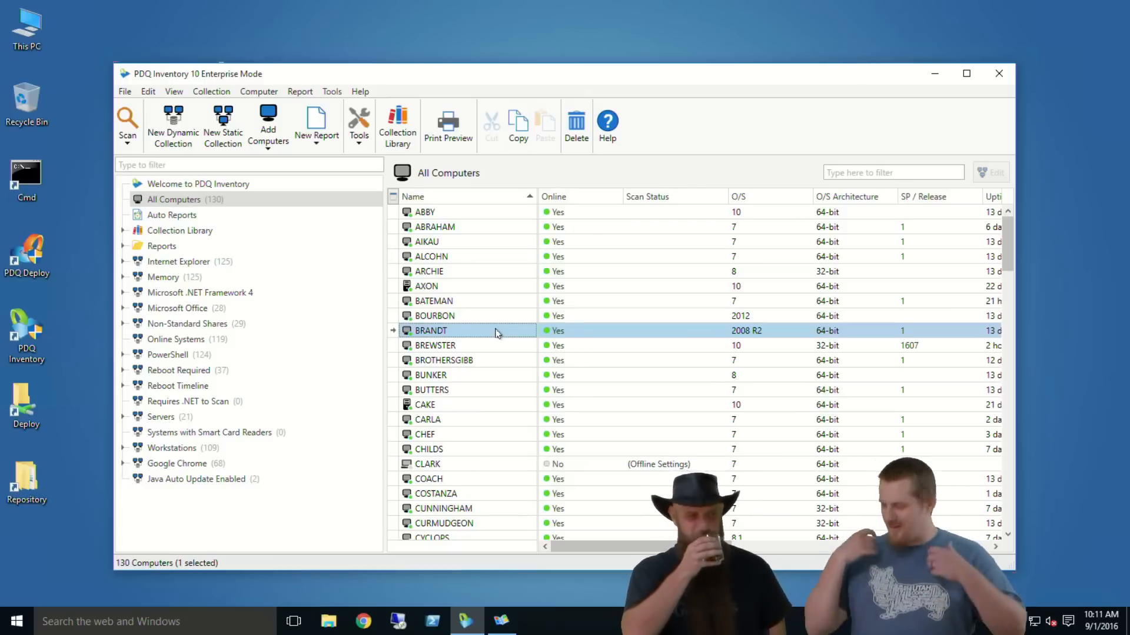
pyautogui.scroll(-5, 588, 382)
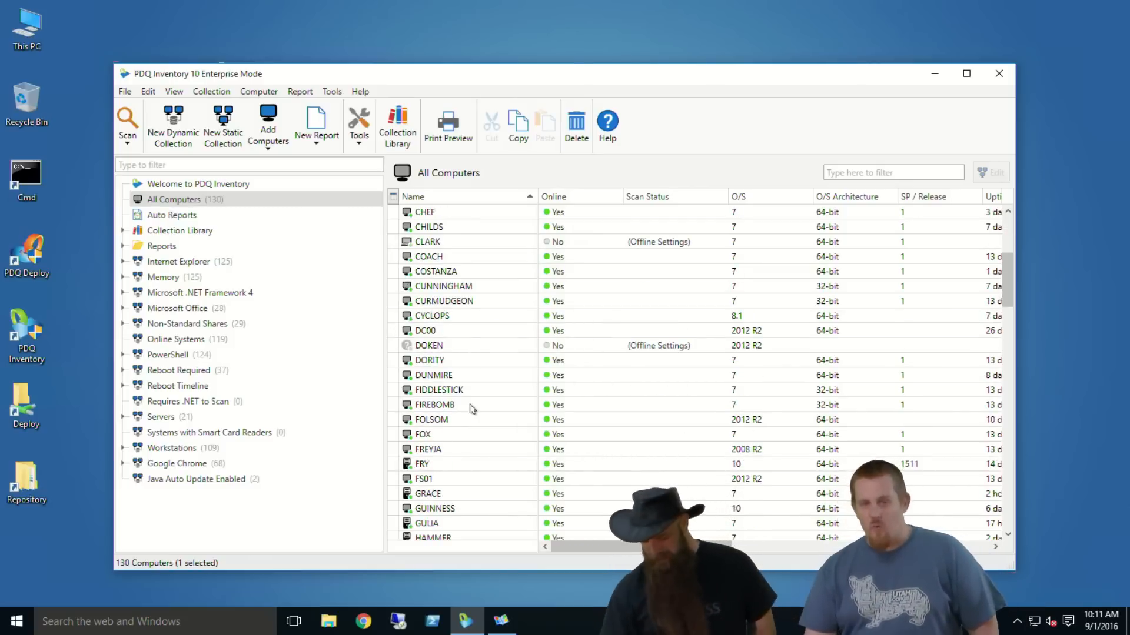
pyautogui.scroll(-4, 491, 411)
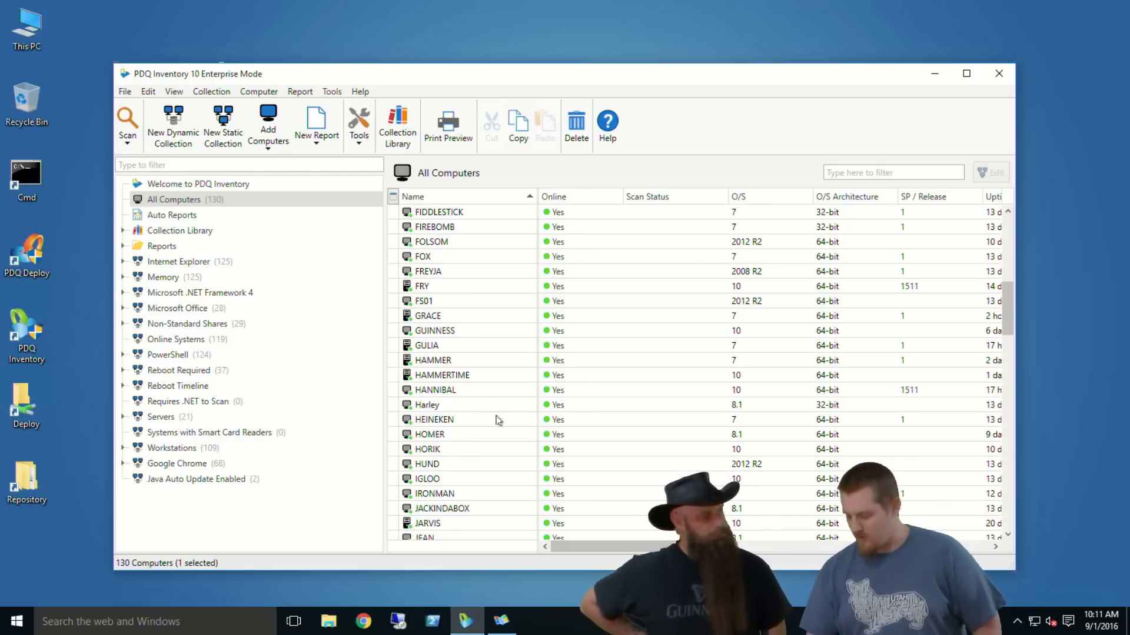
pyautogui.scroll(-10, 494, 415)
pyautogui.scroll(-12, 496, 420)
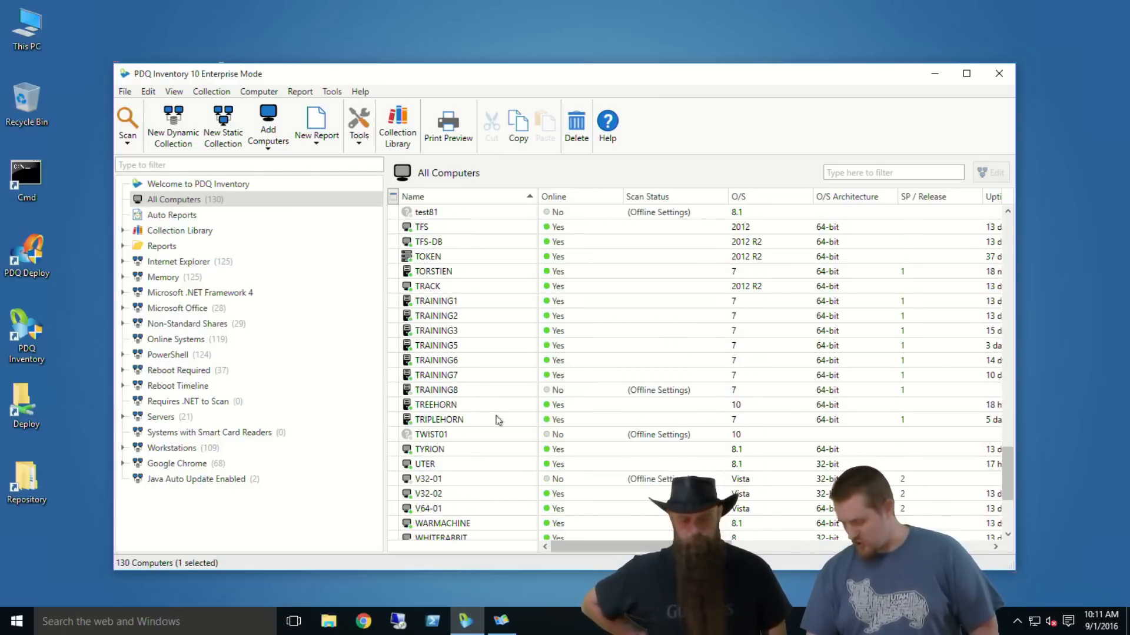
pyautogui.click(438, 534)
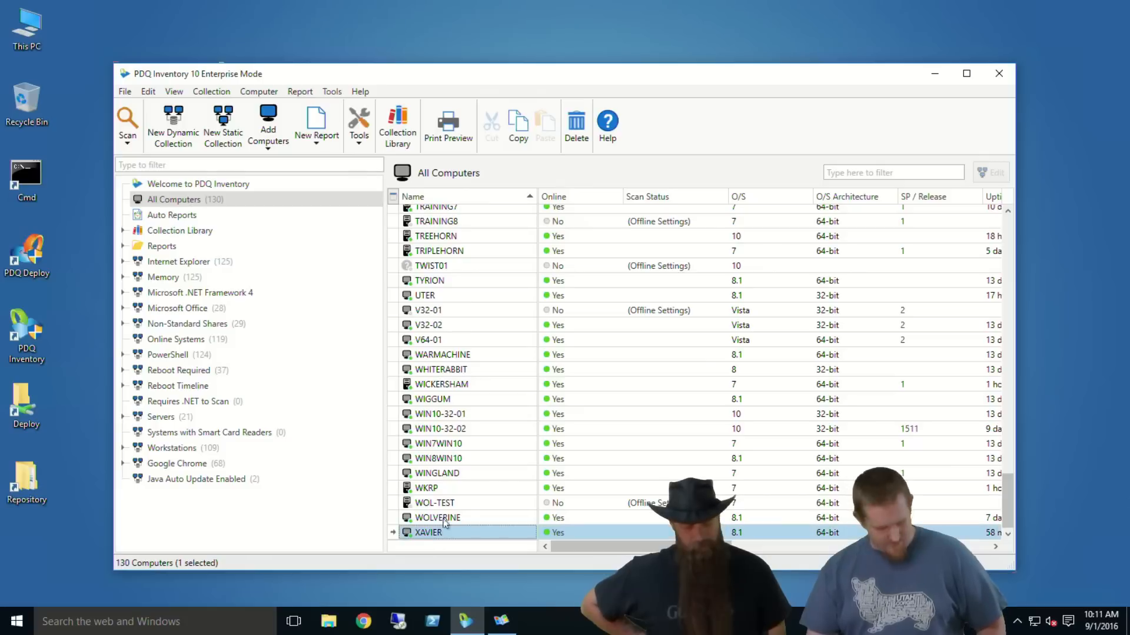
pyautogui.keyDown('shift'); pyautogui.click(443, 521); pyautogui.keyUp('shift')
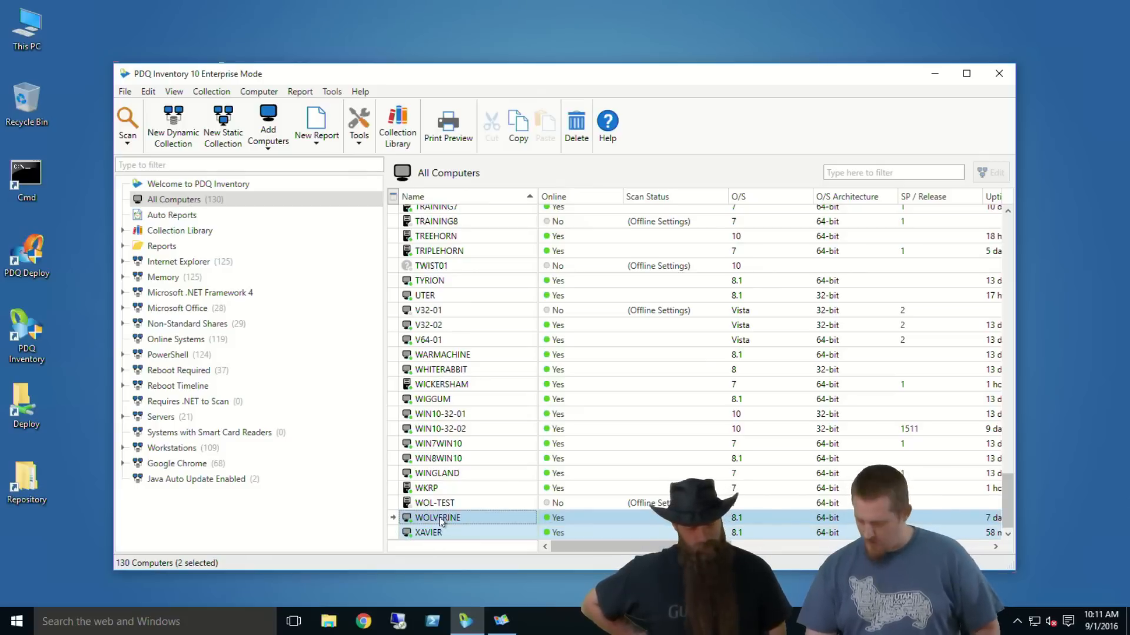
pyautogui.click(360, 140)
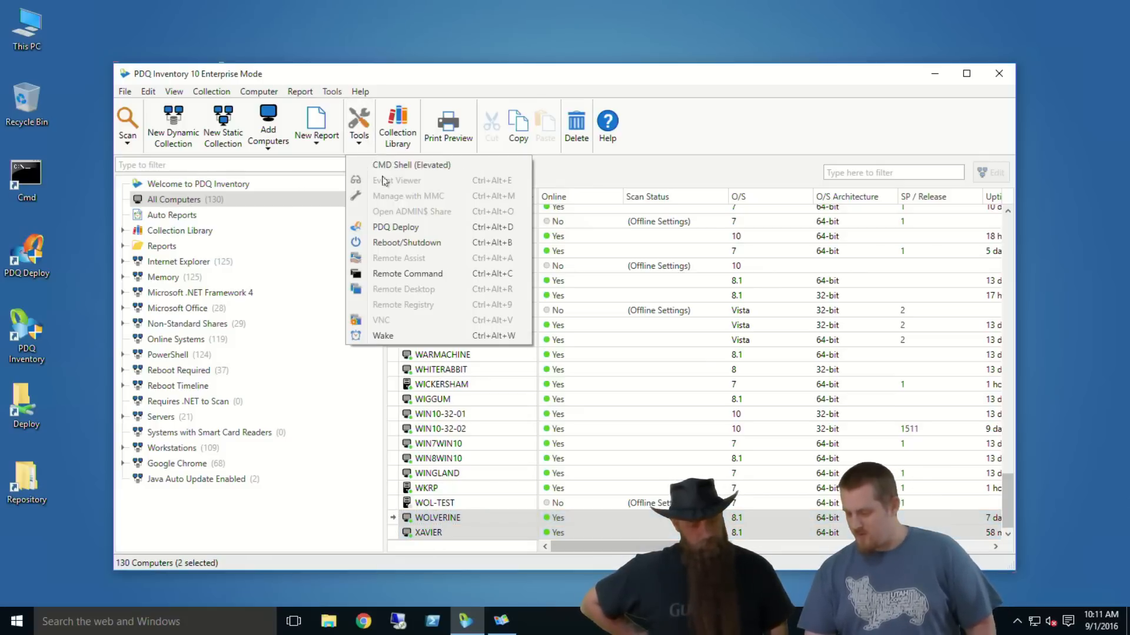
pyautogui.click(395, 274)
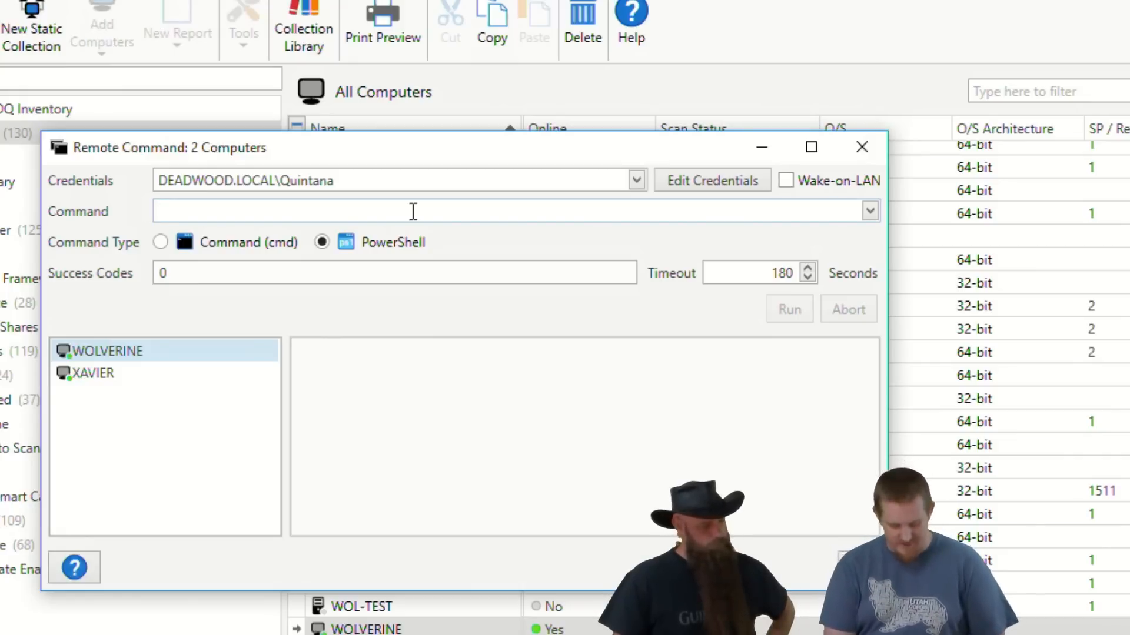
# Step: Run the PowerShell command Get-ChildItem on the WOLVERINE and XAVIER computers
pyautogui.write('Get--ChildItem')
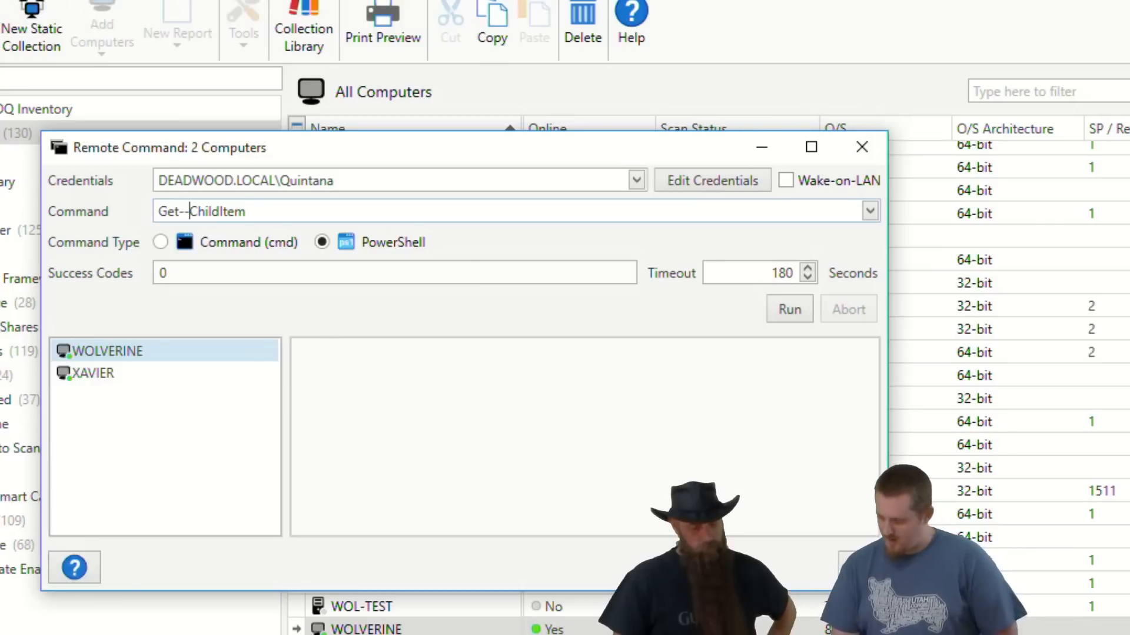
pyautogui.press('BackSpace')
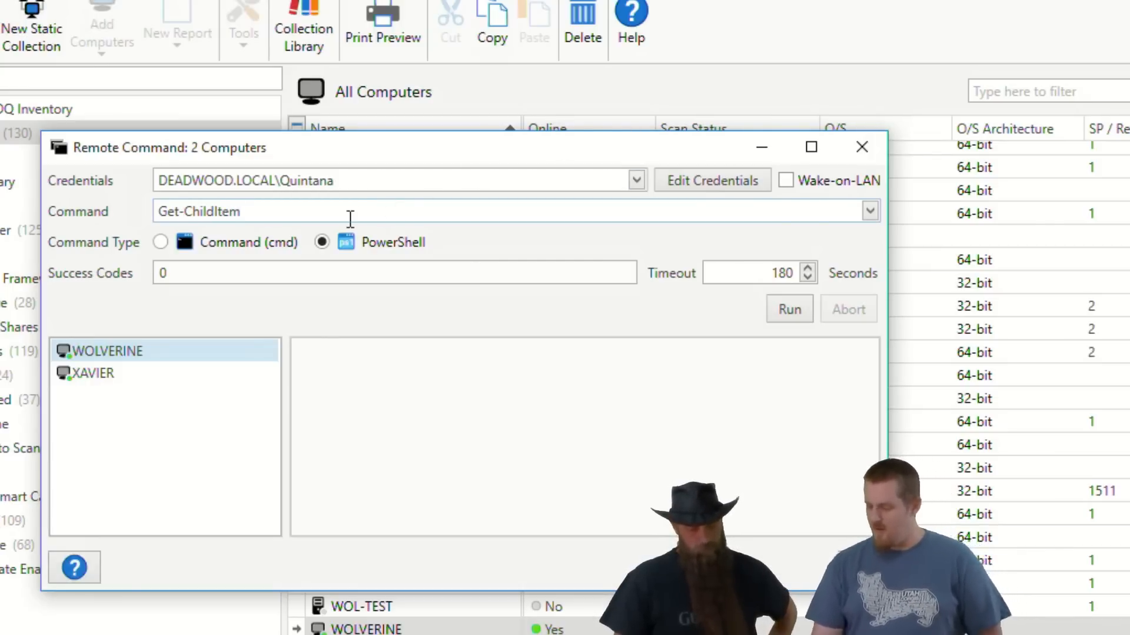
pyautogui.click(791, 310)
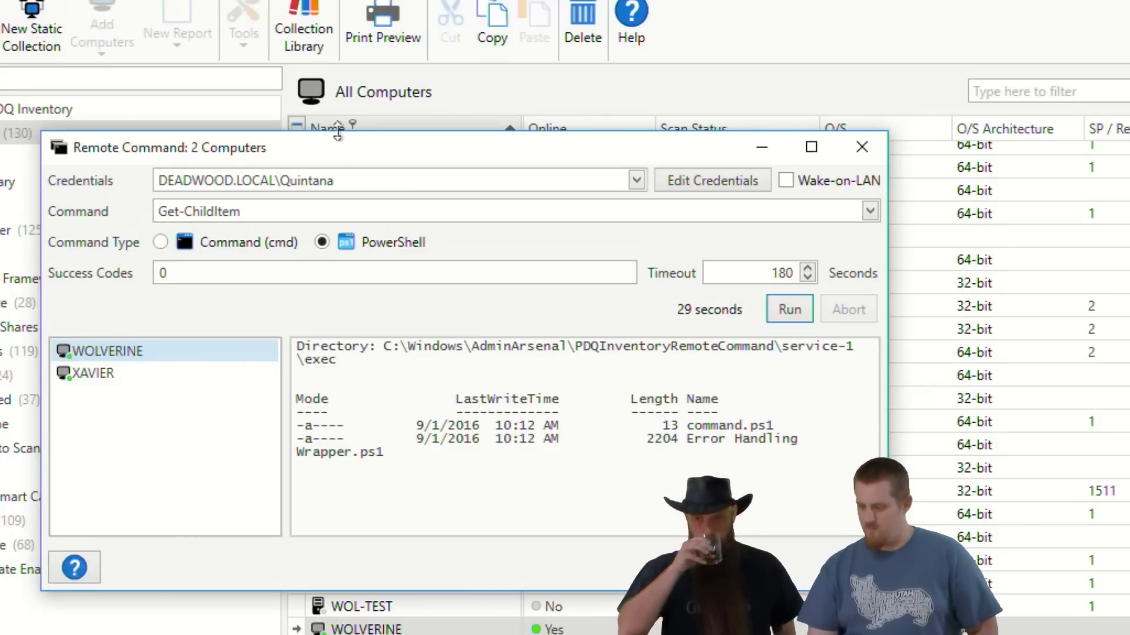
# Step: Move the Remote Command window higher and view the combined output of WOLVERINE and XAVIER
pyautogui.moveTo(341, 151); pyautogui.dragTo(358, 68)
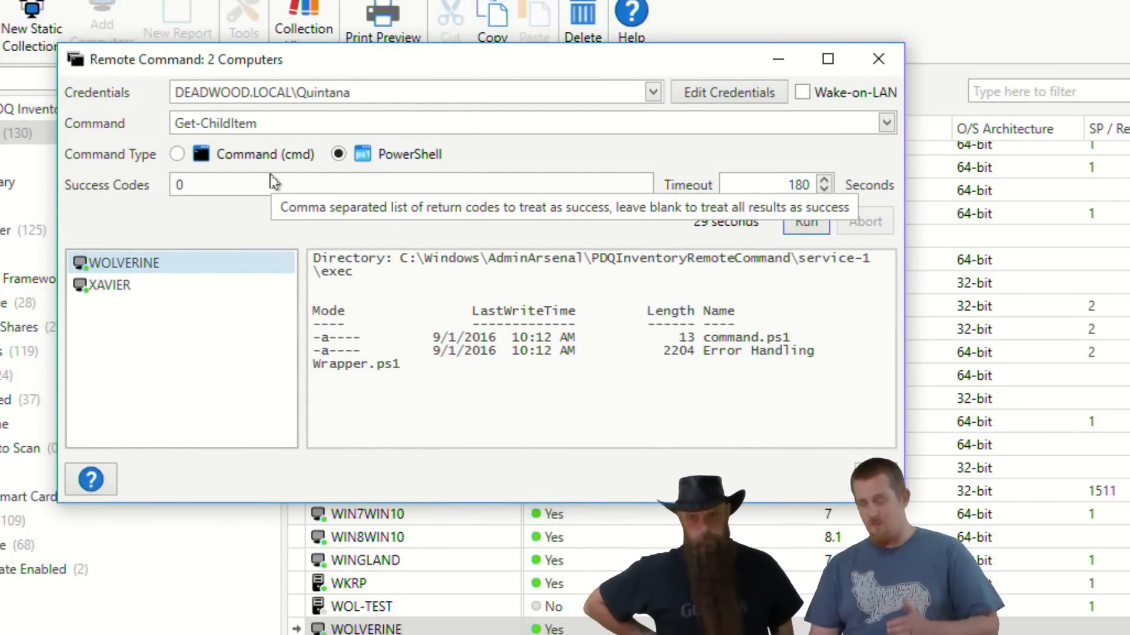
pyautogui.keyDown('shift'); pyautogui.click(120, 274); pyautogui.keyUp('shift')
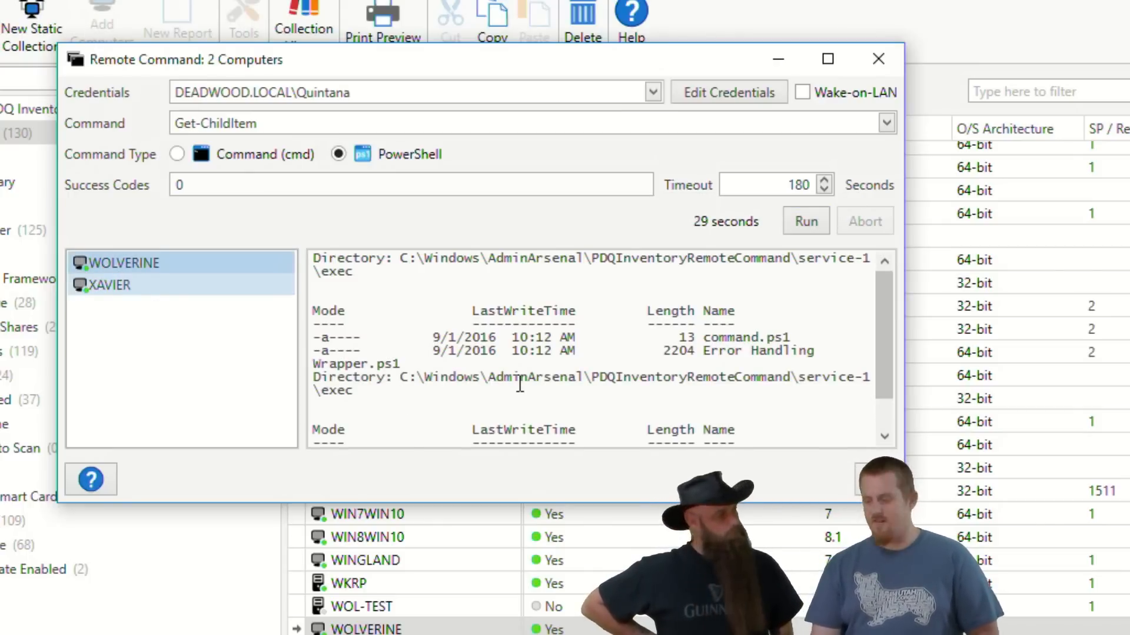
pyautogui.moveTo(885, 370); pyautogui.dragTo(885, 341)
pyautogui.click(765, 364)
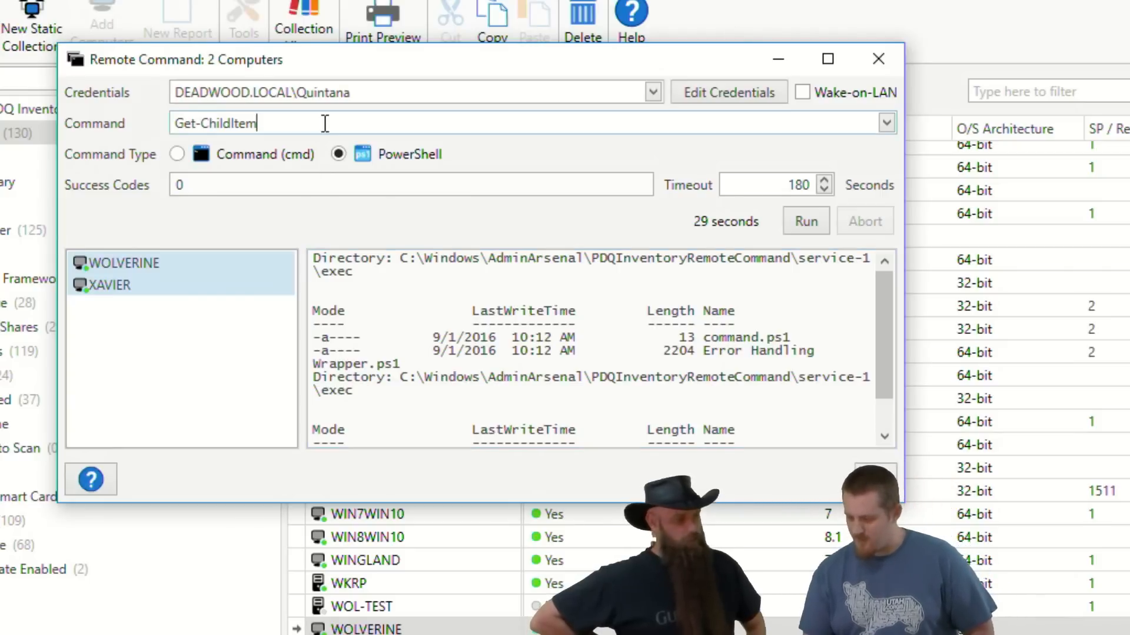
pyautogui.moveTo(315, 121); pyautogui.dragTo(88, 124)
pyautogui.write('# Check who rebooted and when')
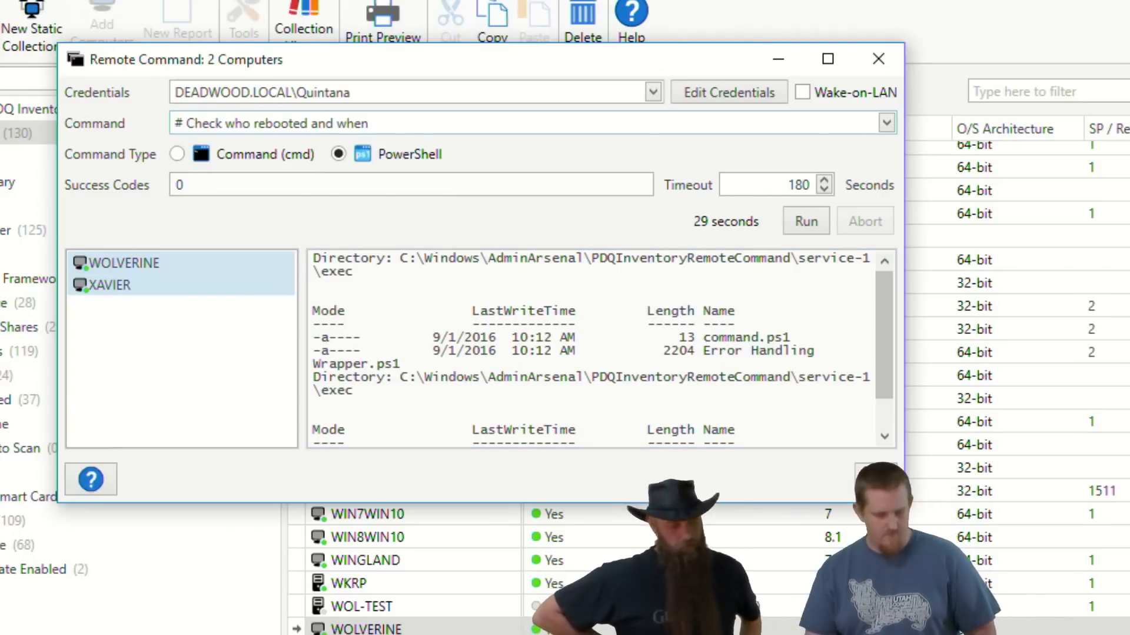
pyautogui.moveTo(419, 125); pyautogui.dragTo(18, 124)
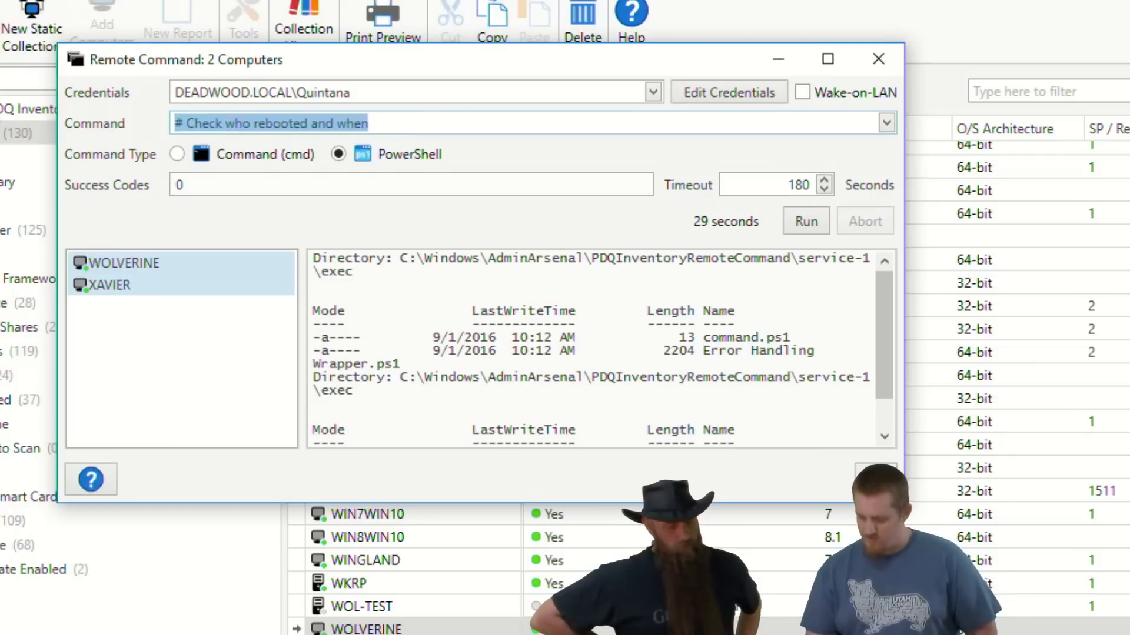
pyautogui.press('Delete')
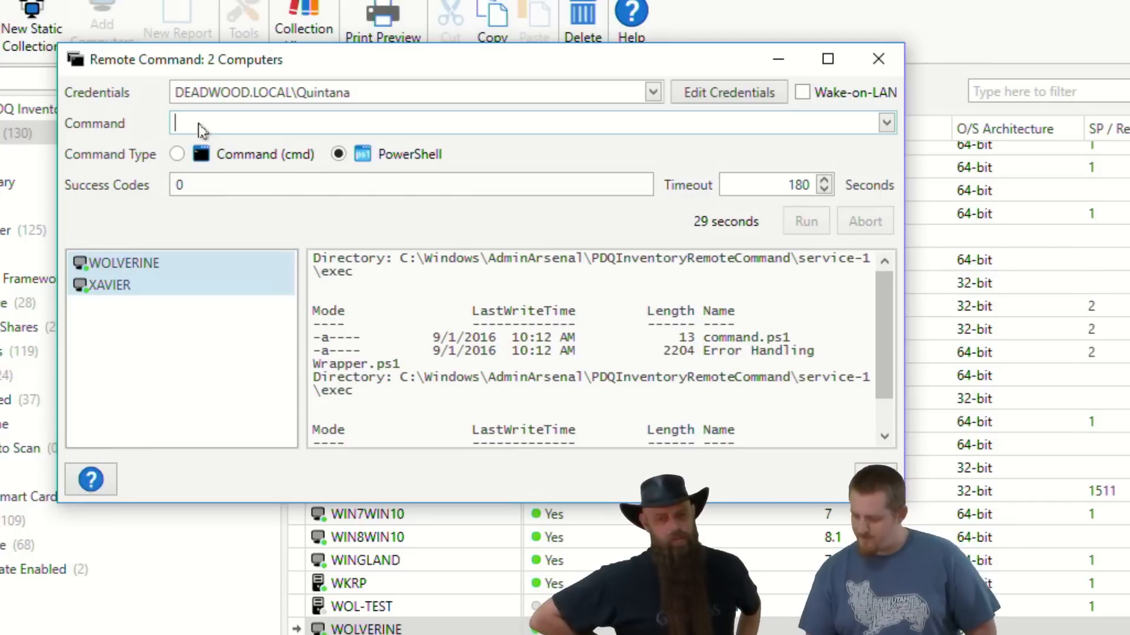
# Step: Run Get-EventLog -Log System | Where-Object {$_.EventID -eq '1074'} | Select MachineName, UserName, TimeGenerated | Format-Table -AutoSize on both computers
pyautogui.write("Get-EventLog -LogName System | Where-Object {$_.EventID -eq '1074'} | Select MachineName, UserName, TimeGenerated | Format-Table -AutoSize")
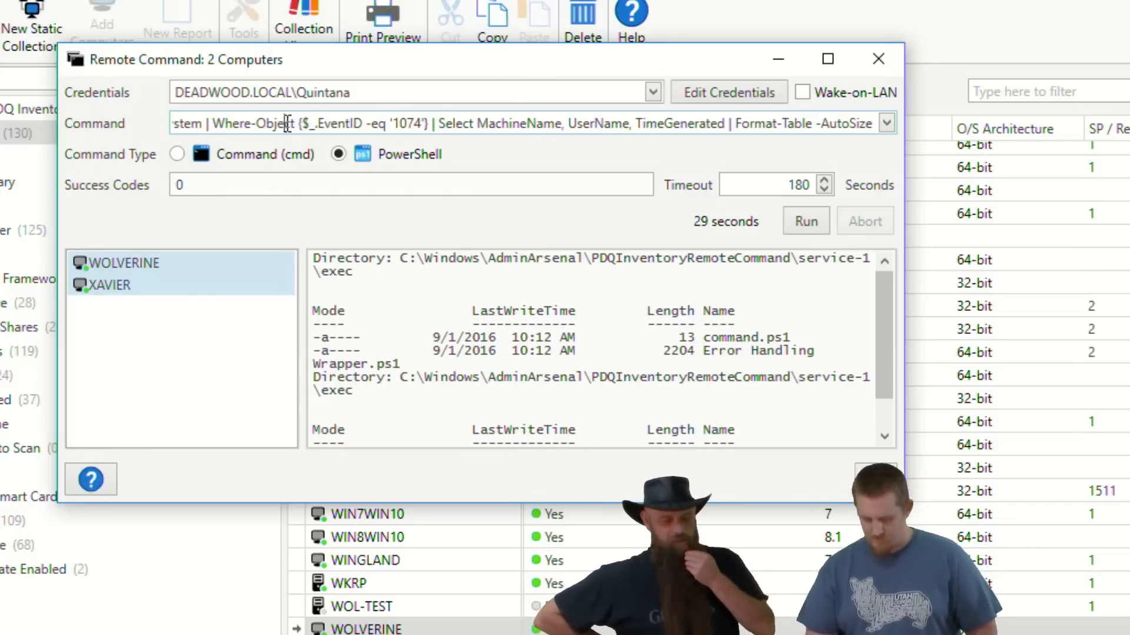
pyautogui.hotkey('ctrl', 'Left')
pyautogui.hotkey('ctrl', 'Left')
pyautogui.hotkey('ctrl', 'Left')
pyautogui.hotkey('ctrl', 'Left')
pyautogui.hotkey('ctrl', 'Left')
pyautogui.hotkey('ctrl', 'Left')
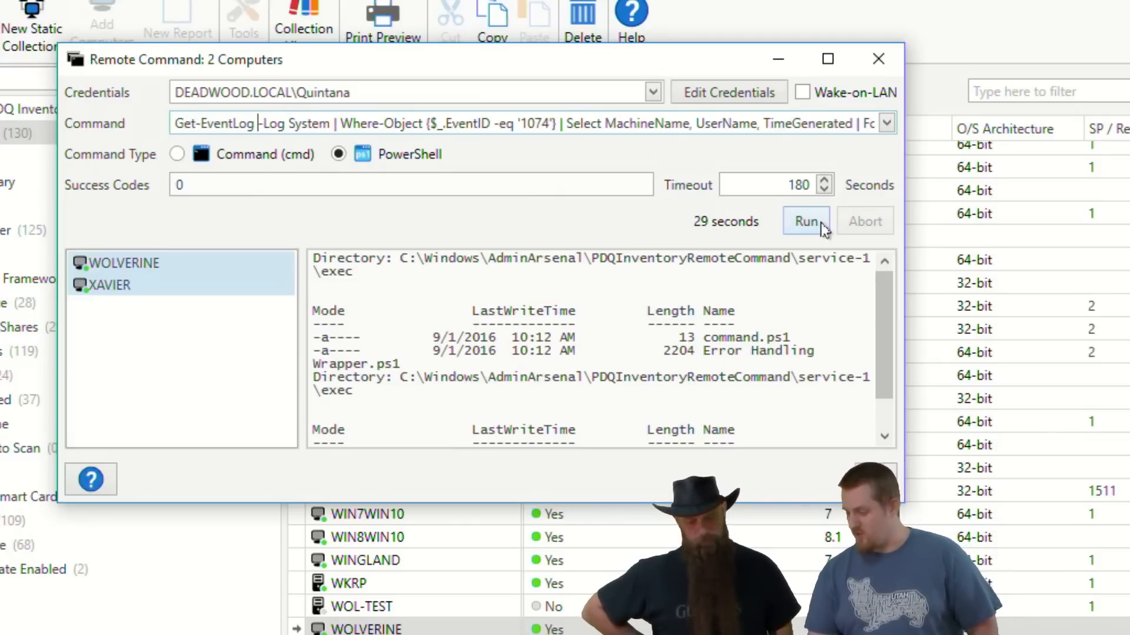
pyautogui.click(804, 222)
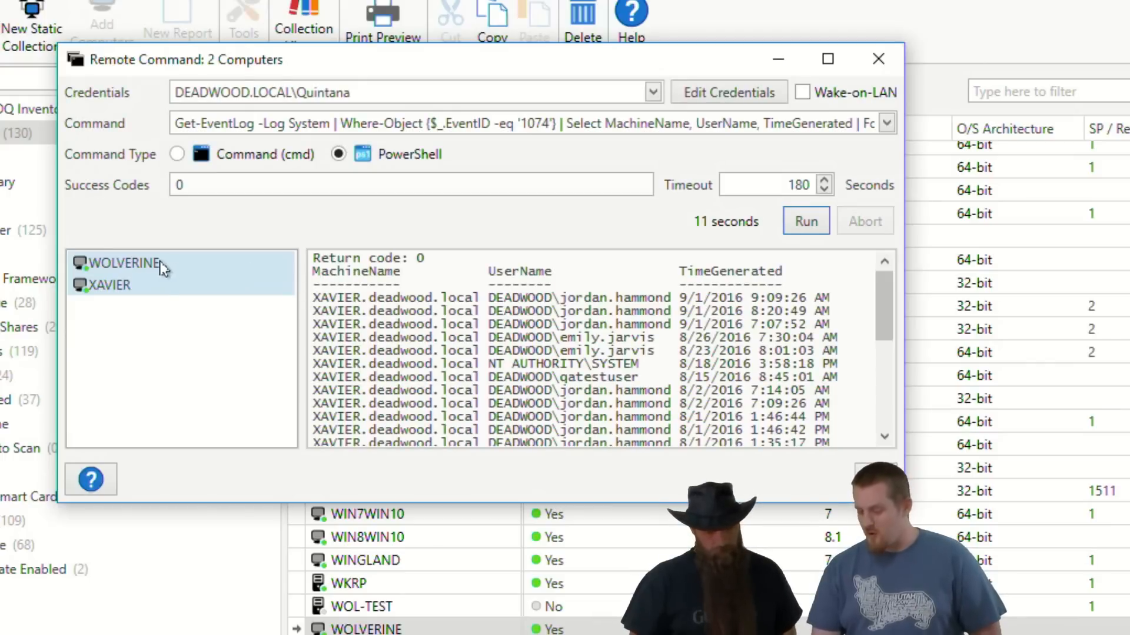
# Step: View the event log output of WOLVERINE and XAVIER separately, and select all of XAVIER's output text
pyautogui.click(162, 266)
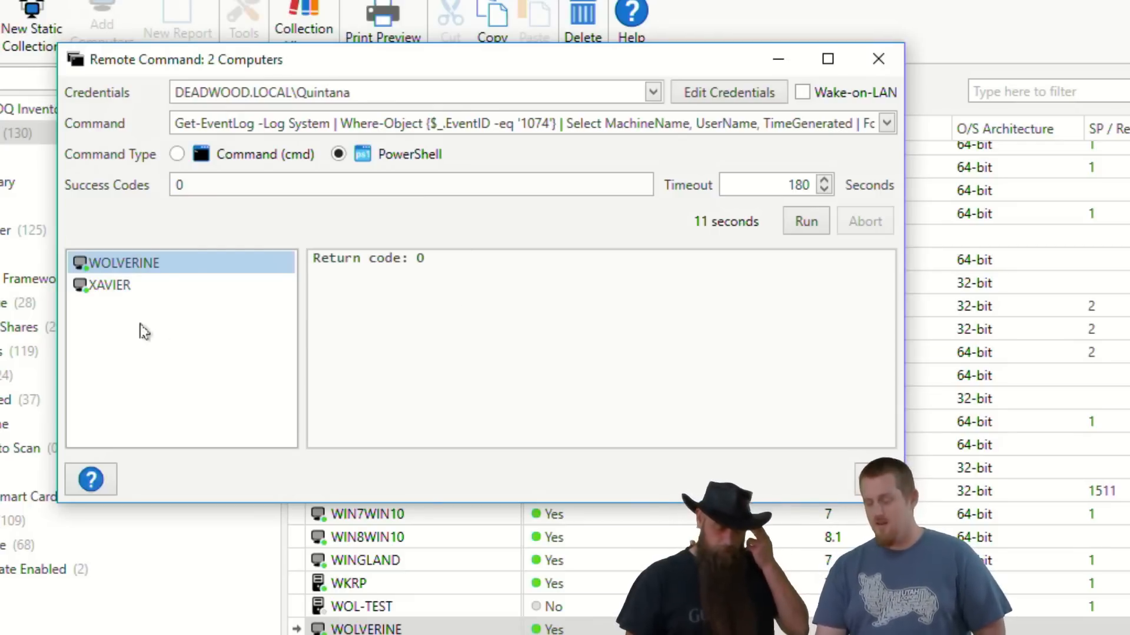
pyautogui.click(156, 286)
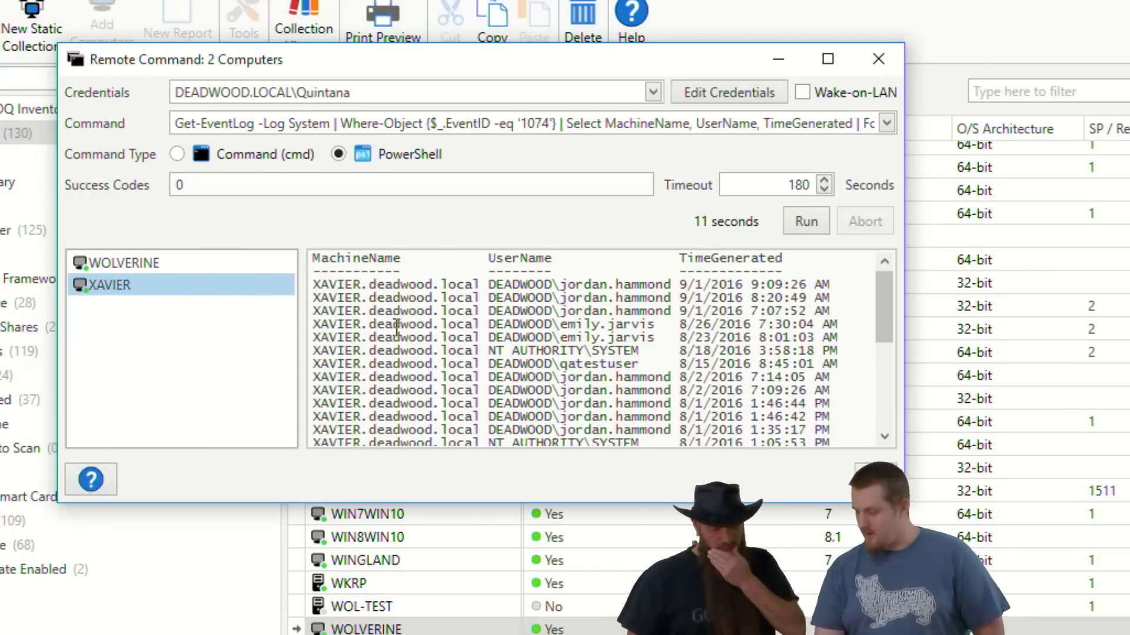
pyautogui.scroll(-1, 544, 297)
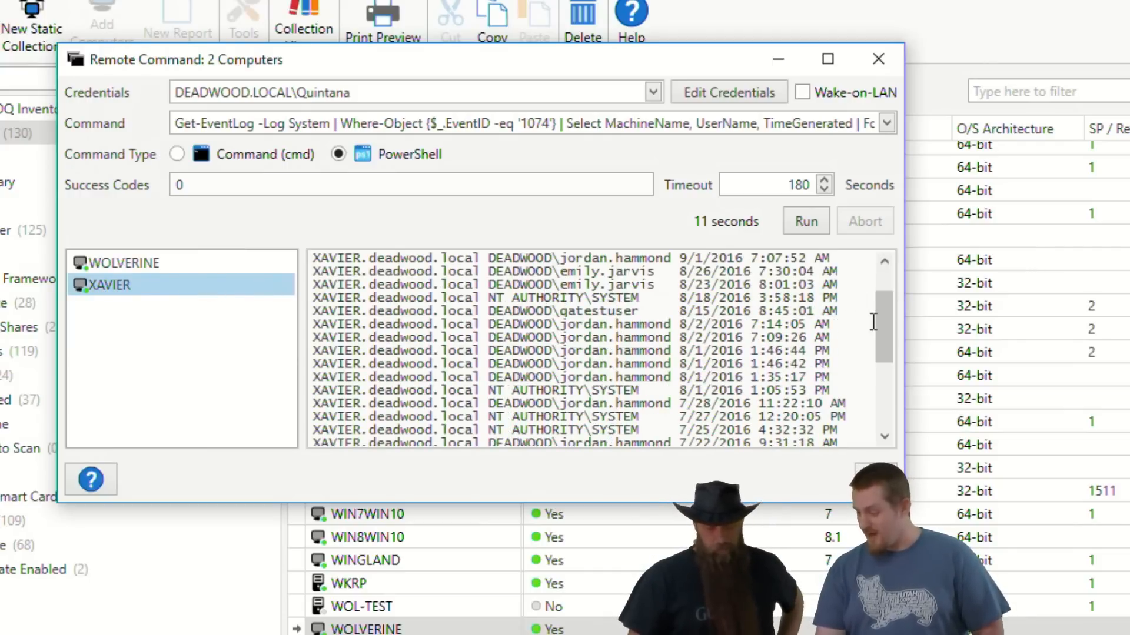
pyautogui.hotkey('ctrl', 'a')
pyautogui.moveTo(878, 344); pyautogui.dragTo(877, 282)
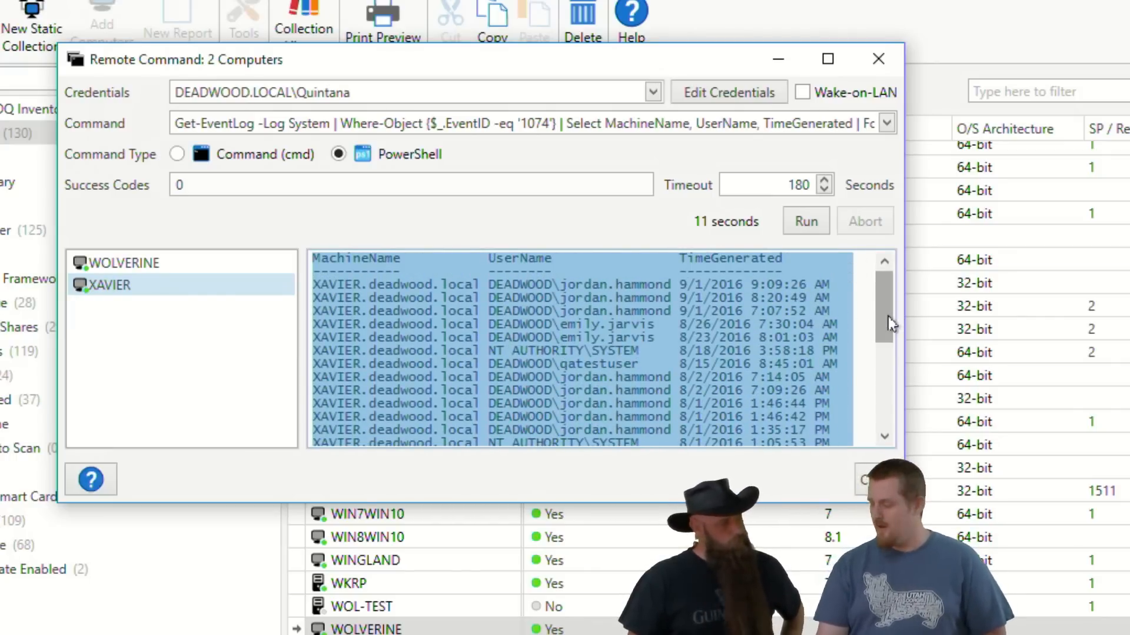
pyautogui.scroll(-1, 888, 320)
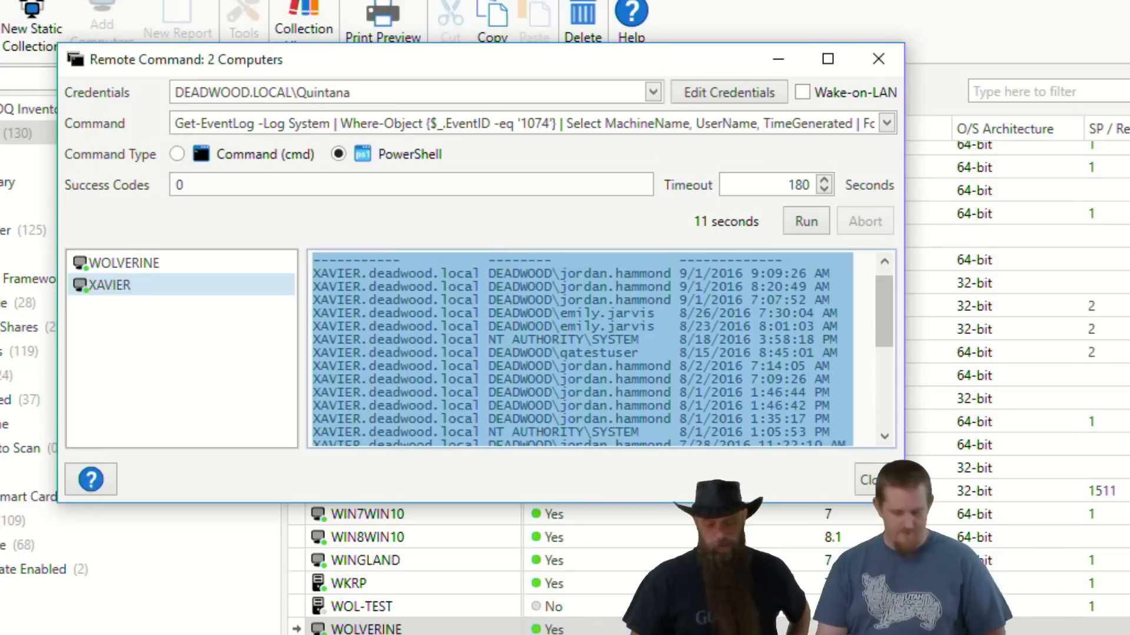
# Step: Check the command history and run "echo Hi I am a command" as a Command (cmd) on both computers
pyautogui.click(886, 124)
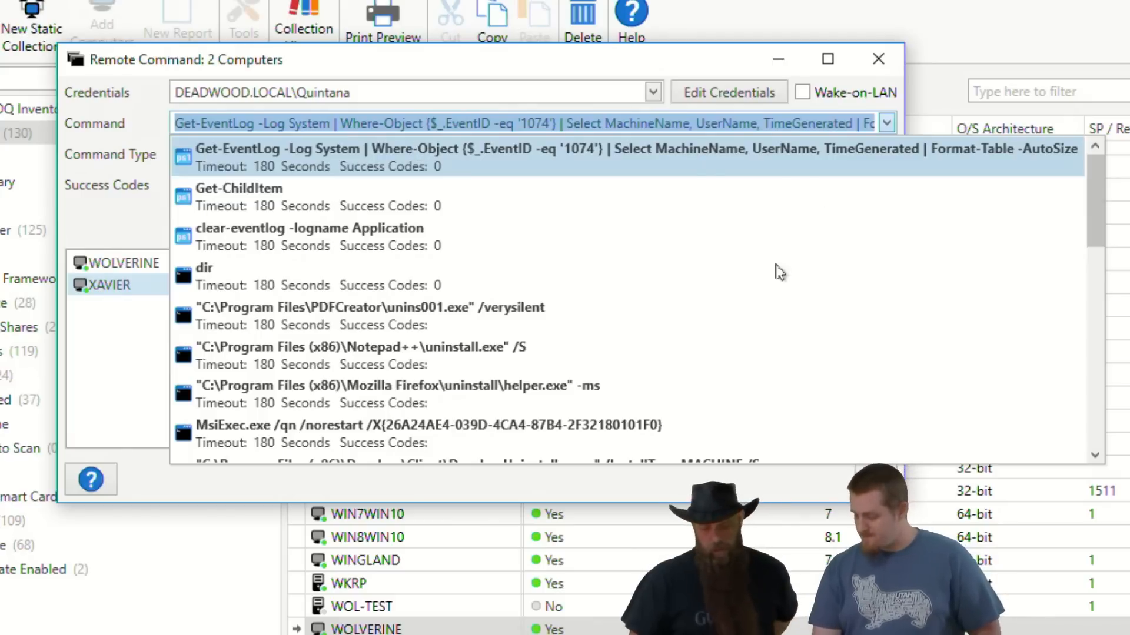
pyautogui.click(665, 69)
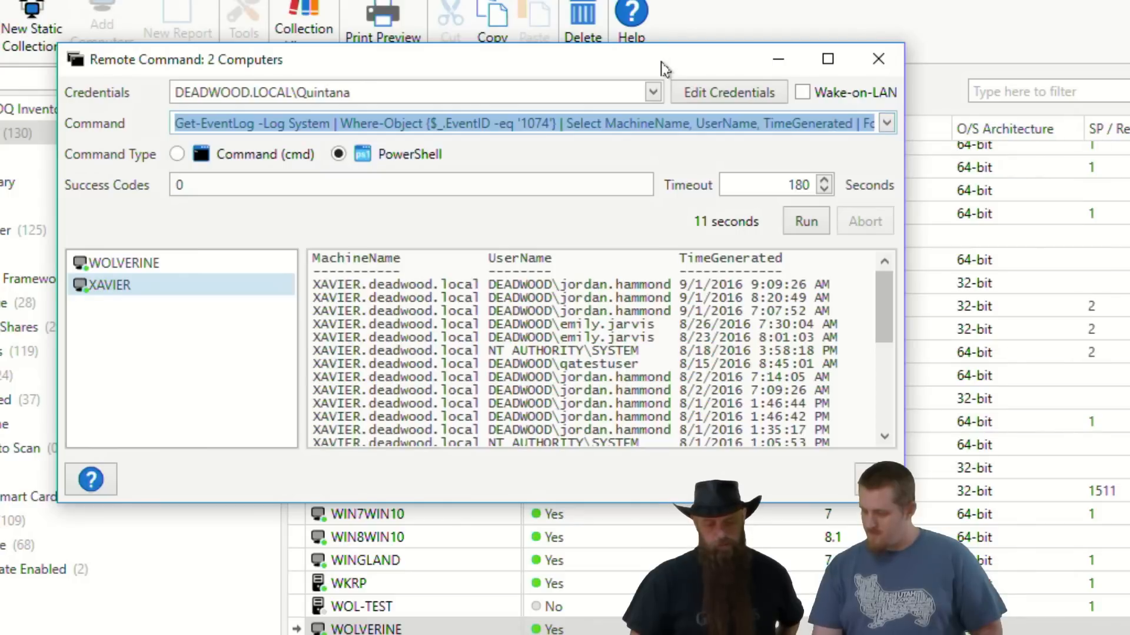
pyautogui.click(265, 125)
pyautogui.hotkey('ctrl', 'a')
pyautogui.press('BackSpace')
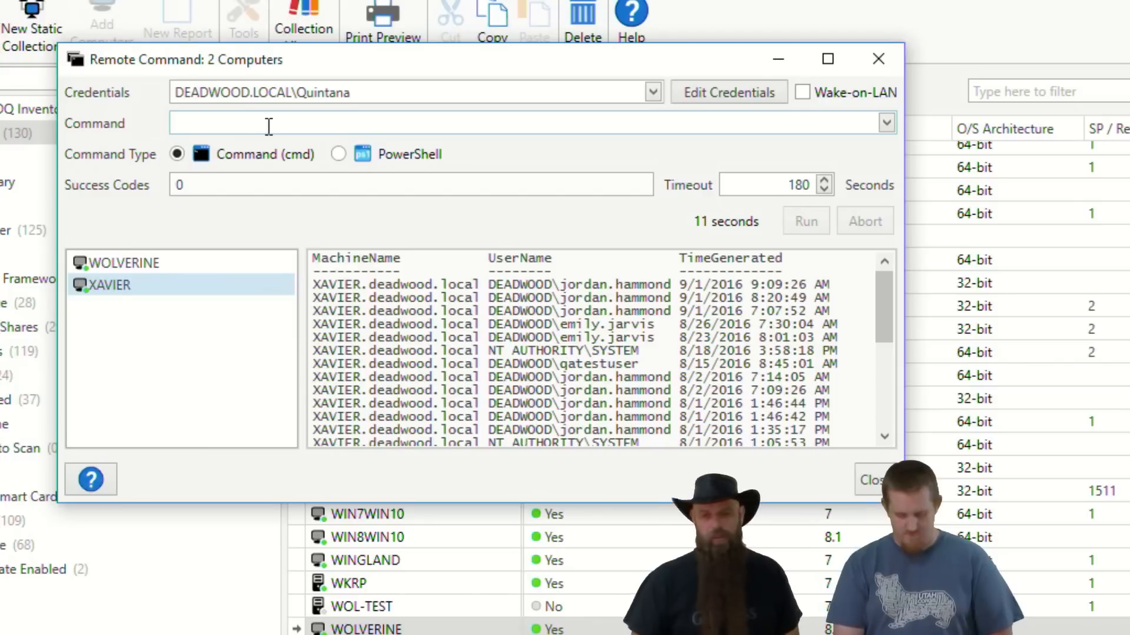
pyautogui.write('echo Hi I am a command')
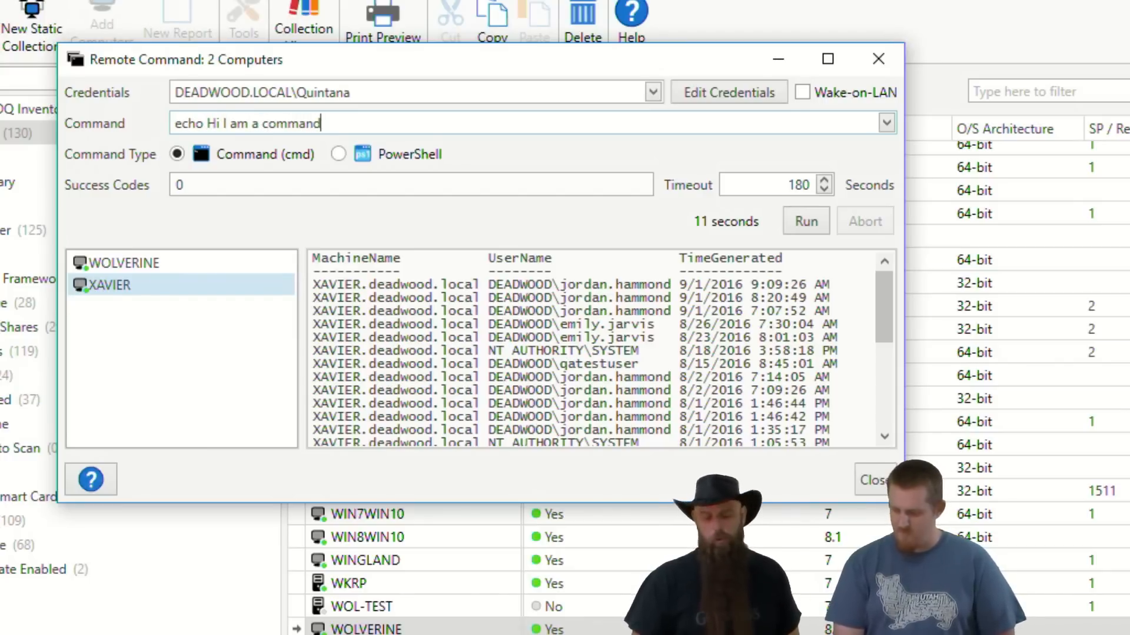
pyautogui.press('Return')
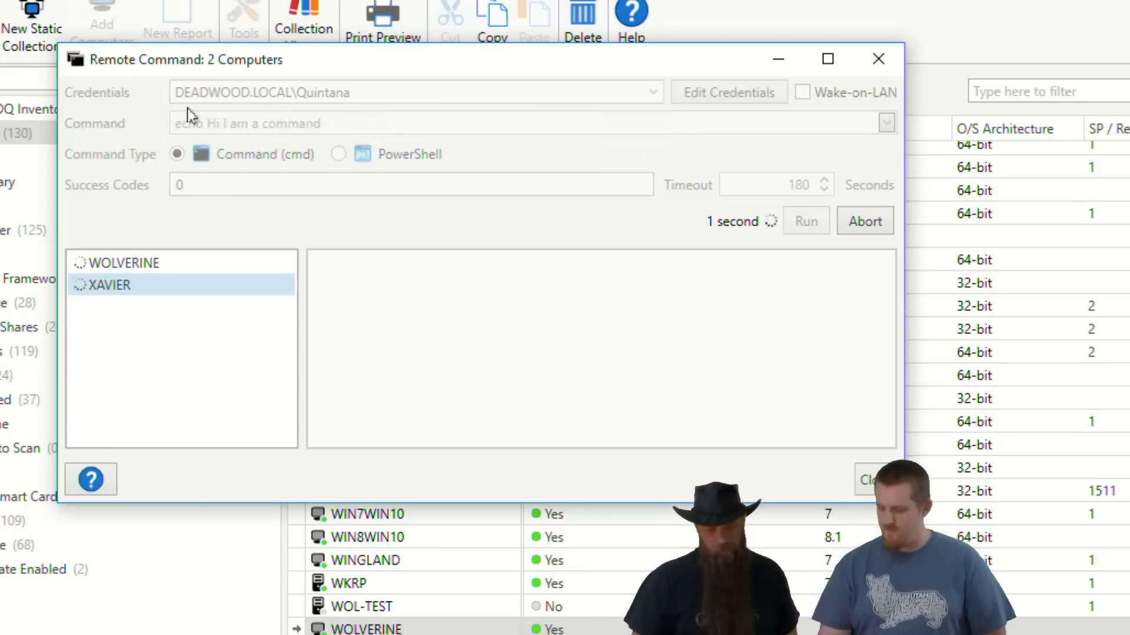
# Step: View the echo output of WOLVERINE and XAVIER together
pyautogui.keyDown('shift'); pyautogui.click(161, 267); pyautogui.keyUp('shift')
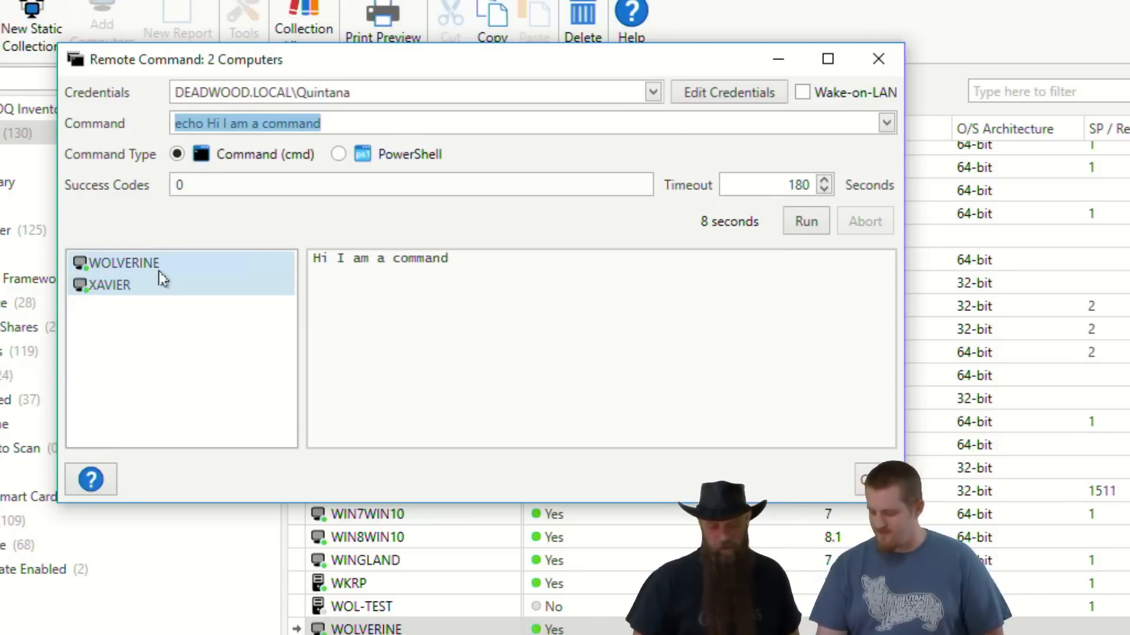
pyautogui.click(158, 270)
pyautogui.keyDown('shift'); pyautogui.click(159, 278); pyautogui.keyUp('shift')
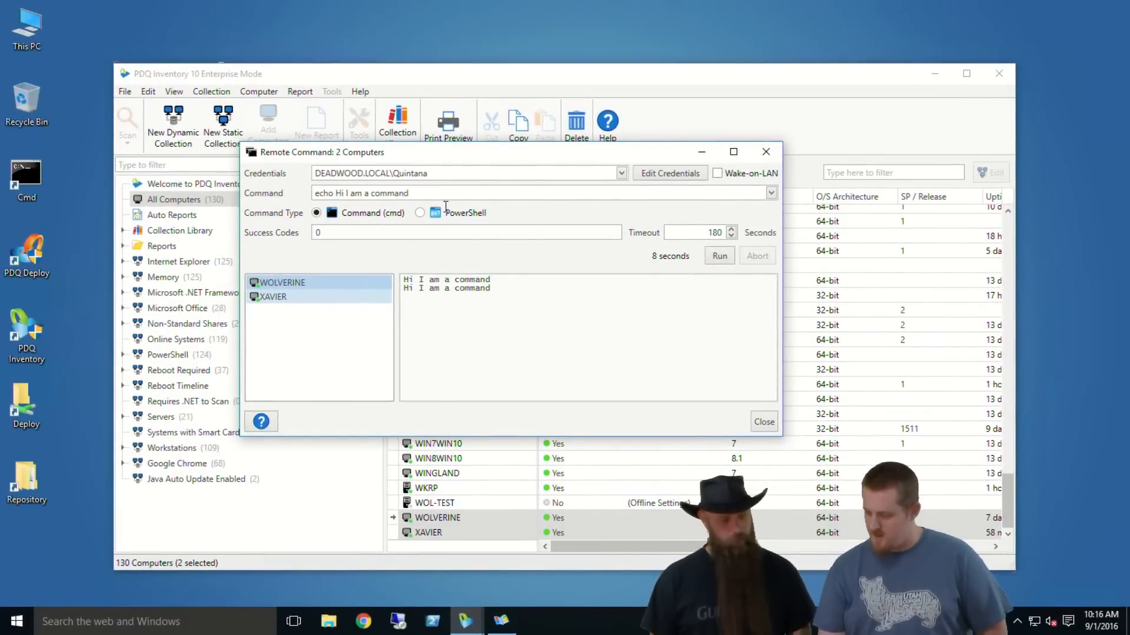
# Step: Set the command type to PowerShell and paste the Get-CIMInstance Win32_NetworkAdapterConfiguration command with the filter 'IPEnabled = true' in place of the echo command
pyautogui.click(419, 212)
pyautogui.click(440, 193)
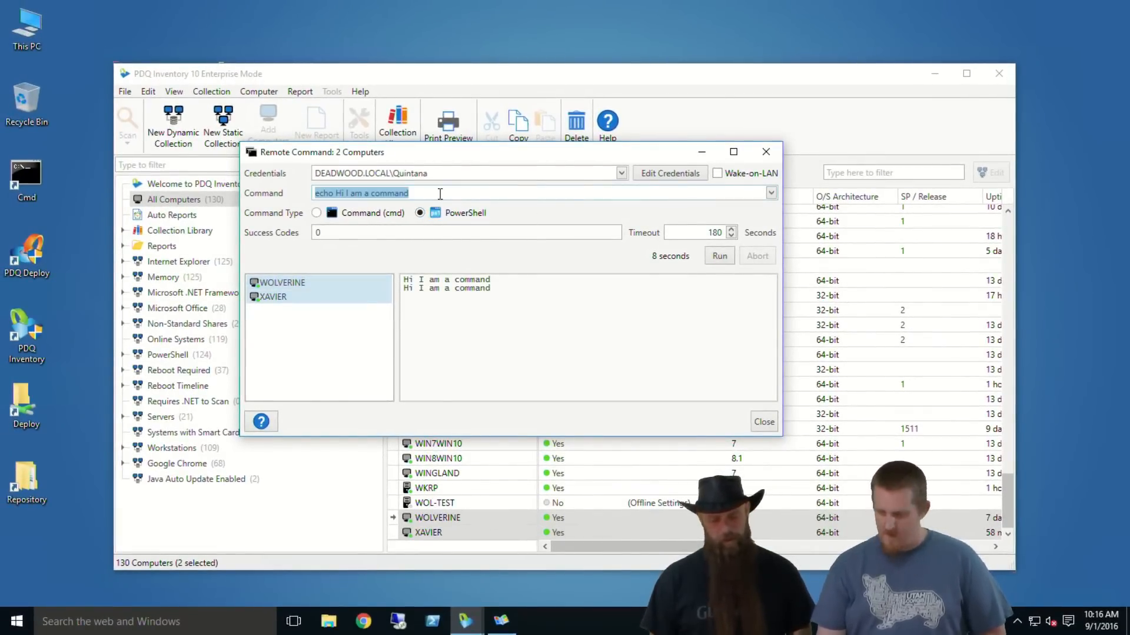
pyautogui.hotkey('ctrl', 'v')
# Step: Examine the Get-CIMInstance command's class, IPEnabled filter, selected properties and InterNetwork address family condition
pyautogui.moveTo(457, 194); pyautogui.dragTo(269, 197)
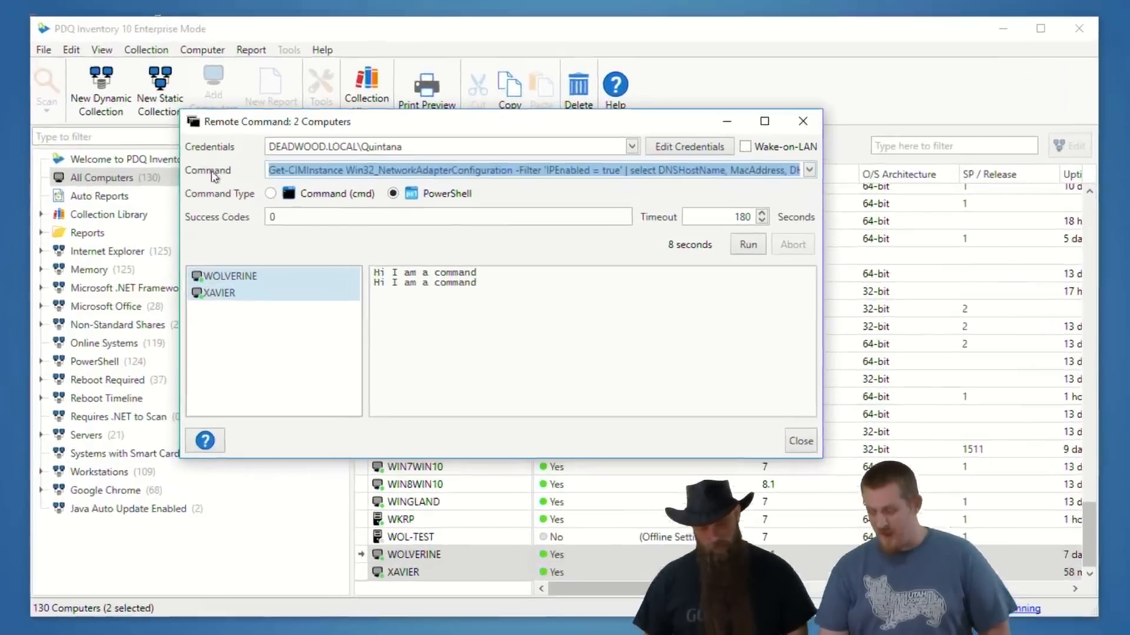
pyautogui.click(328, 171)
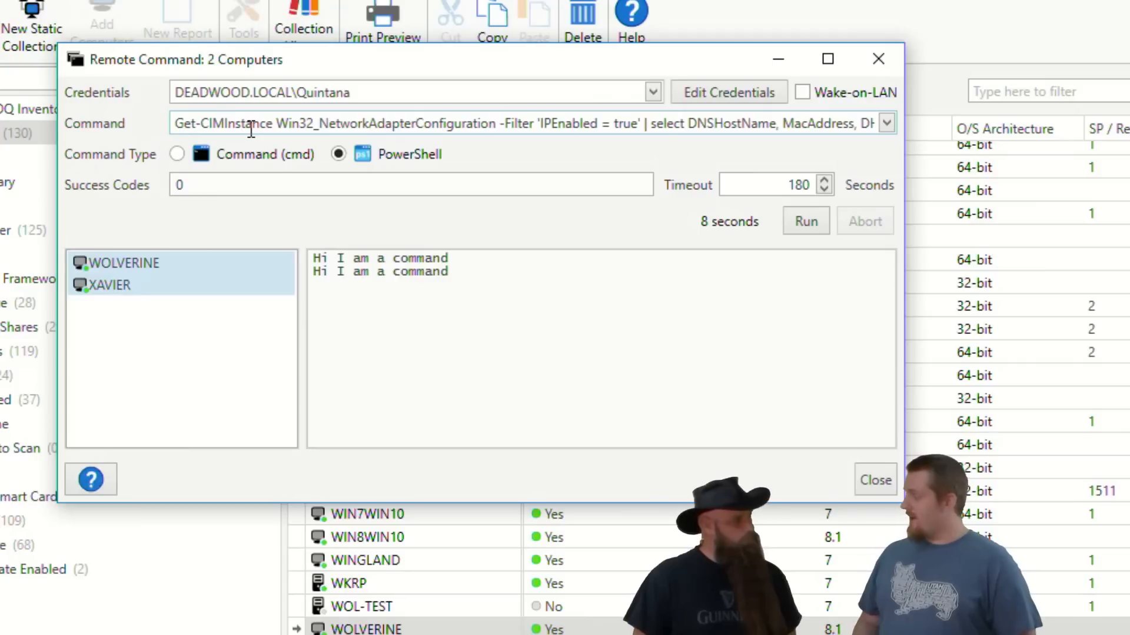
pyautogui.moveTo(318, 124); pyautogui.dragTo(328, 125)
pyautogui.moveTo(413, 126); pyautogui.dragTo(606, 129)
pyautogui.click(590, 126)
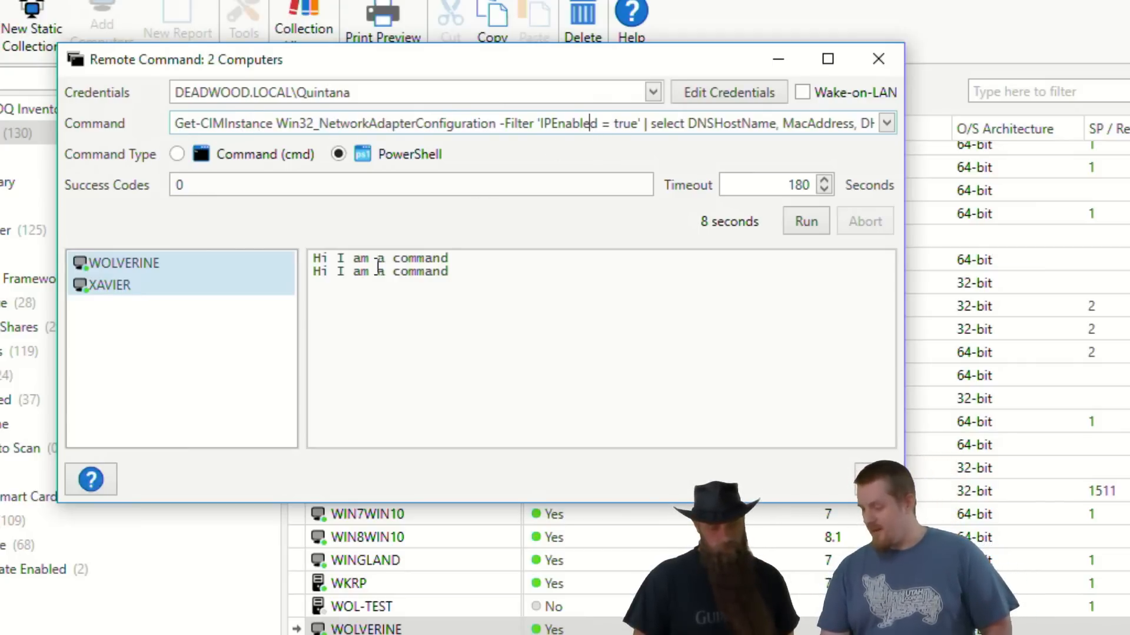
pyautogui.moveTo(687, 123); pyautogui.dragTo(912, 136)
pyautogui.click(783, 125)
pyautogui.click(750, 125)
pyautogui.click(713, 126)
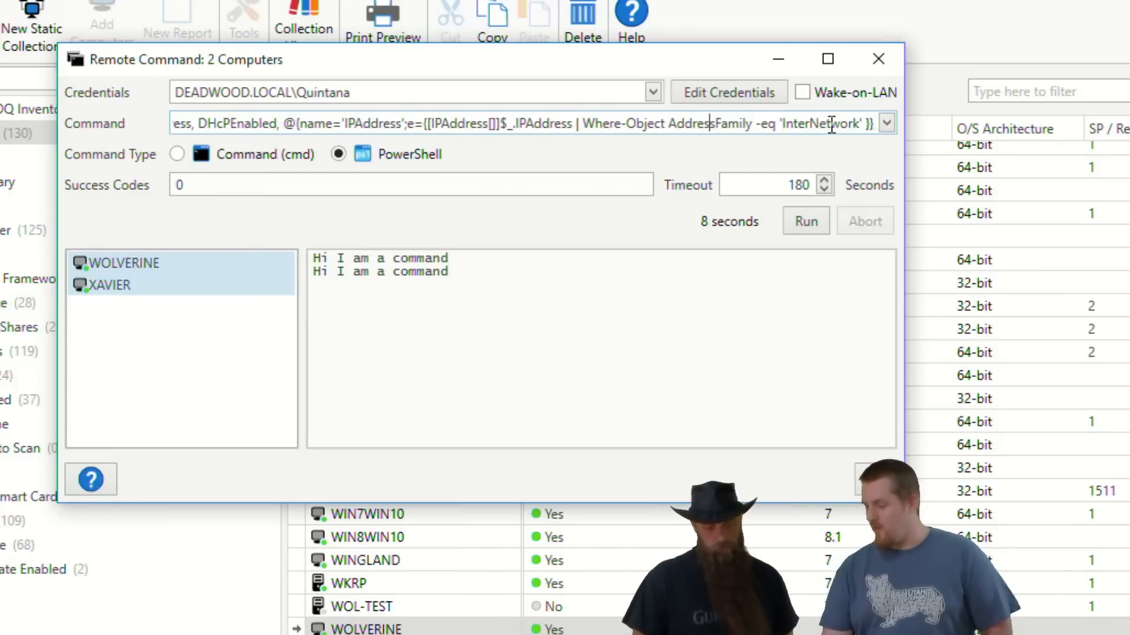
pyautogui.doubleClick(836, 125)
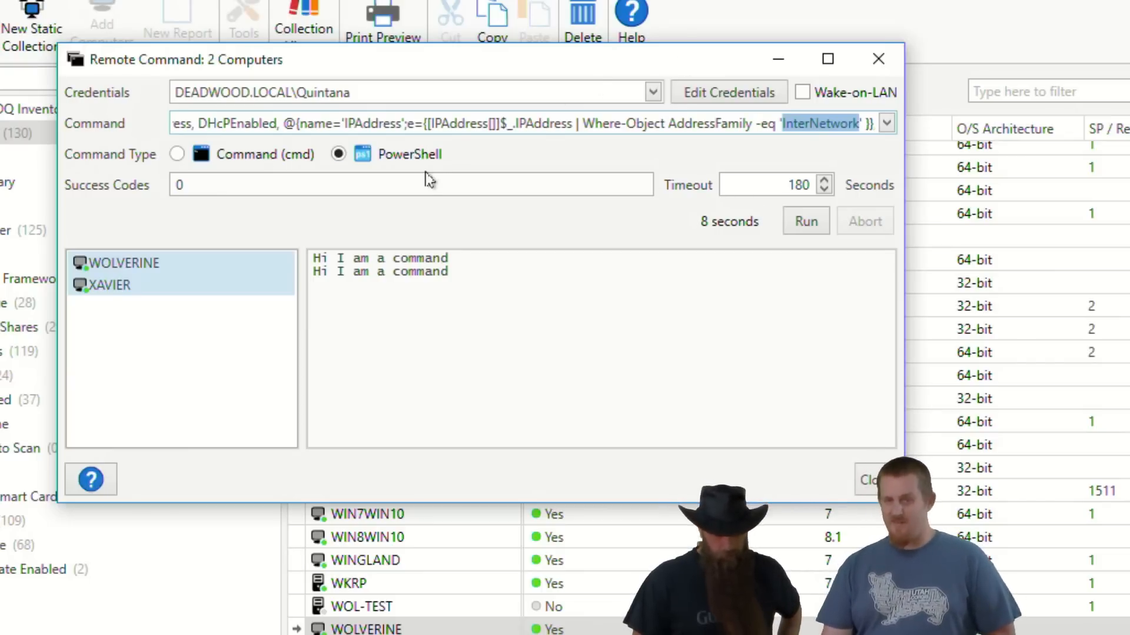
# Step: Run the network adapter command on both computers and widen the window and its output area to view XAVIER's results
pyautogui.click(810, 223)
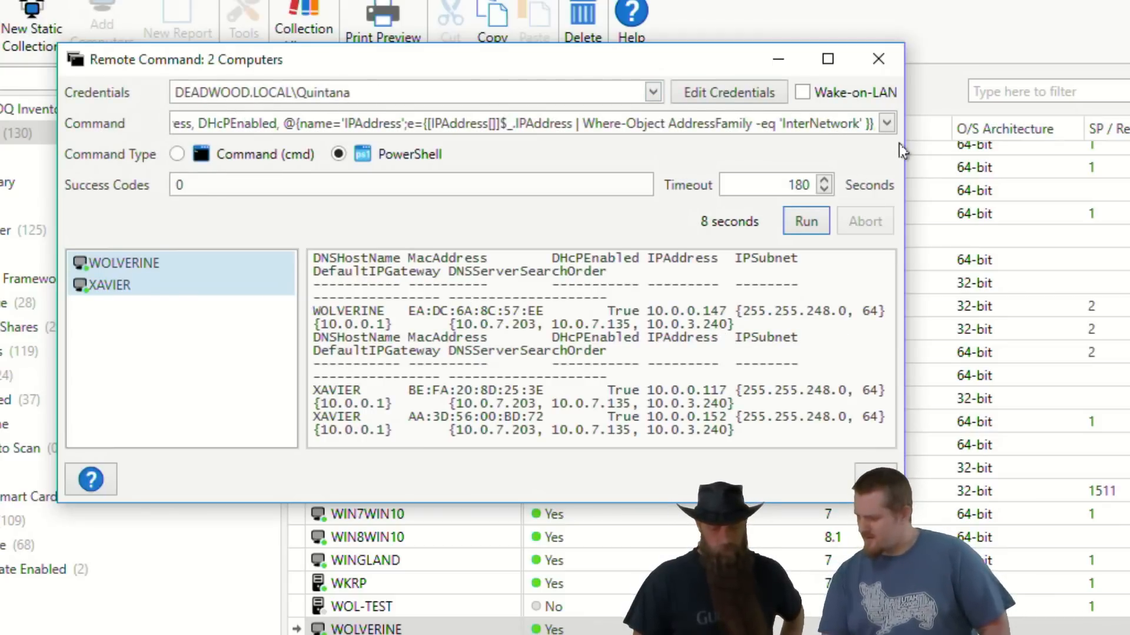
pyautogui.moveTo(902, 143); pyautogui.dragTo(1129, 143)
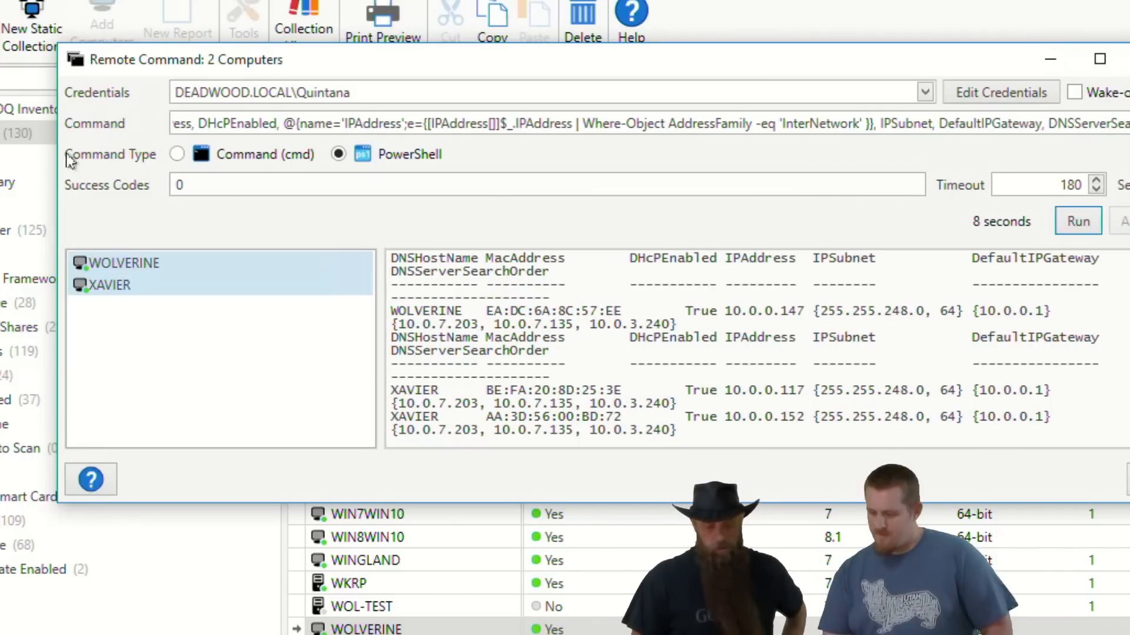
pyautogui.moveTo(52, 147)
pyautogui.mouseDown()
pyautogui.moveTo(4, 157)
pyautogui.moveTo(52, 157)
pyautogui.mouseUp()
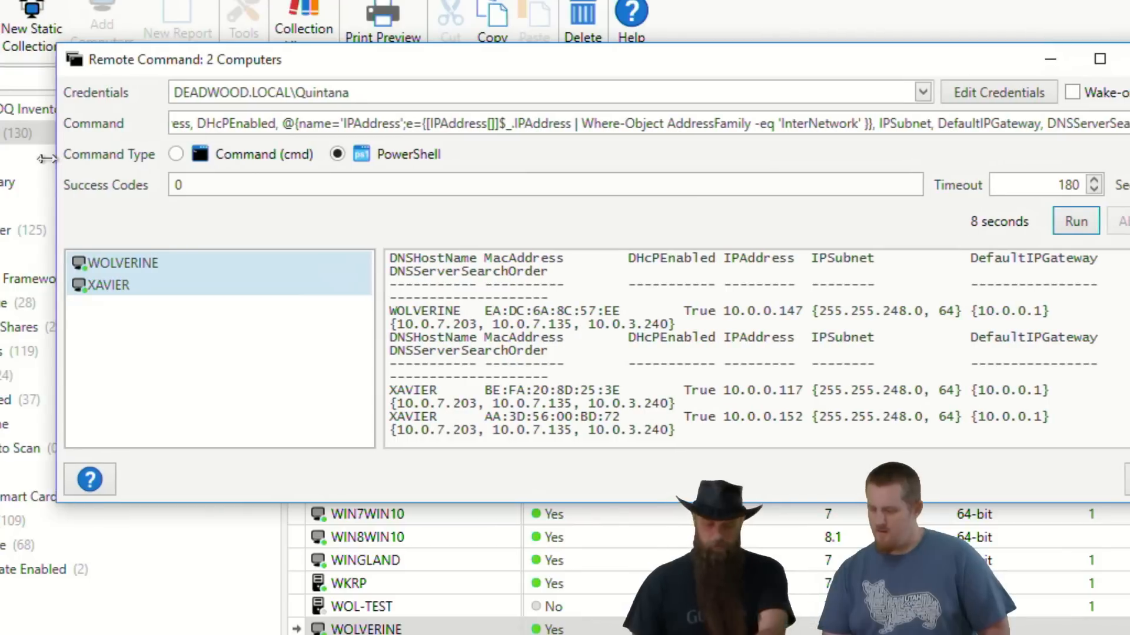
pyautogui.moveTo(378, 292); pyautogui.dragTo(168, 296)
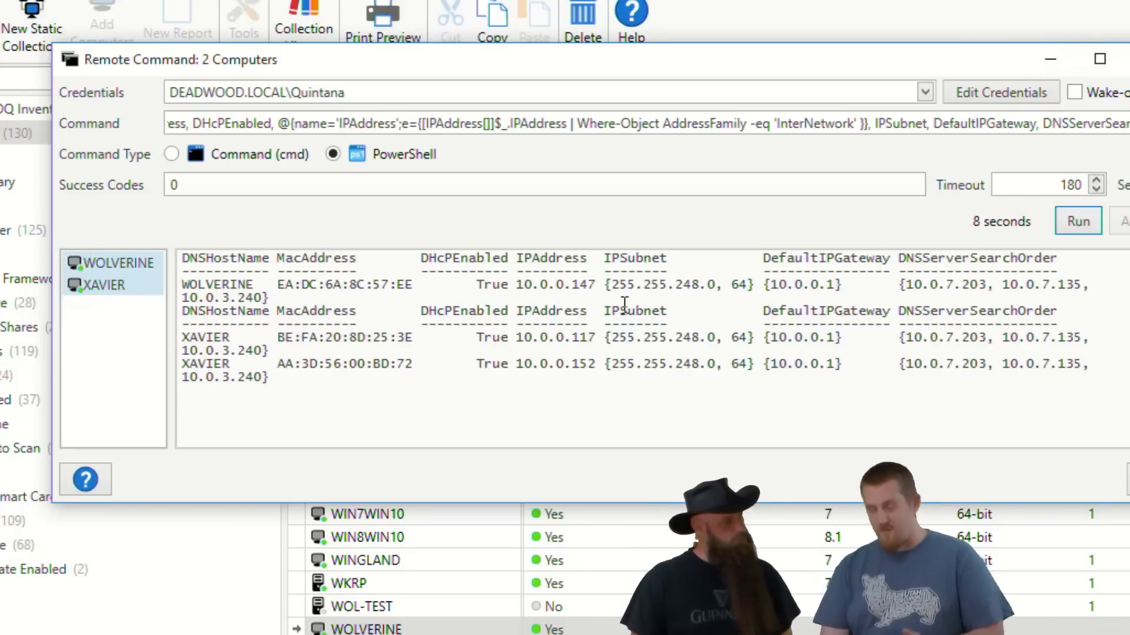
pyautogui.click(126, 287)
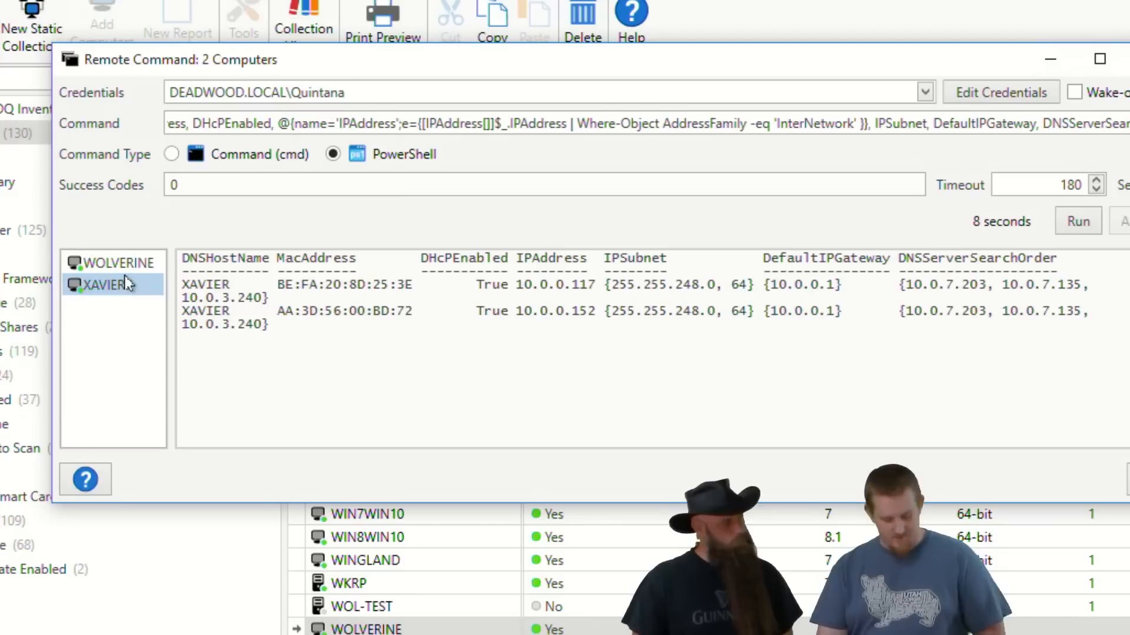
# Step: View the network adapter results of WOLVERINE and XAVIER together and close the remote command window
pyautogui.hotkey('ctrl', 'a')
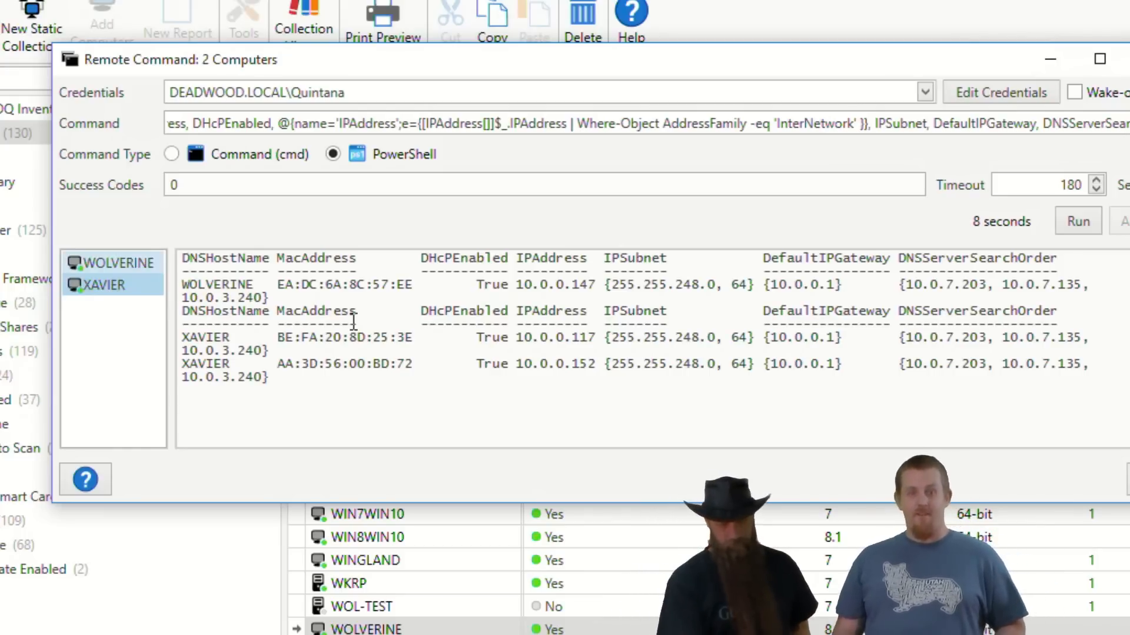
pyautogui.click(1127, 480)
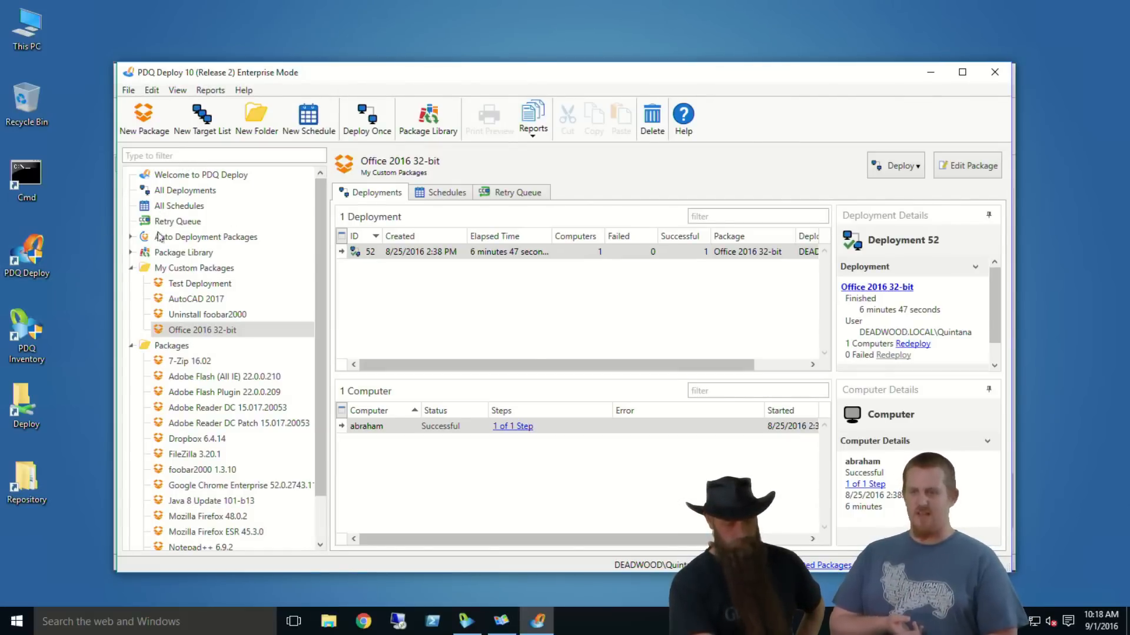
# Step: In PDQ Deploy, search the Package Library's packages for "power"
pyautogui.click(160, 253)
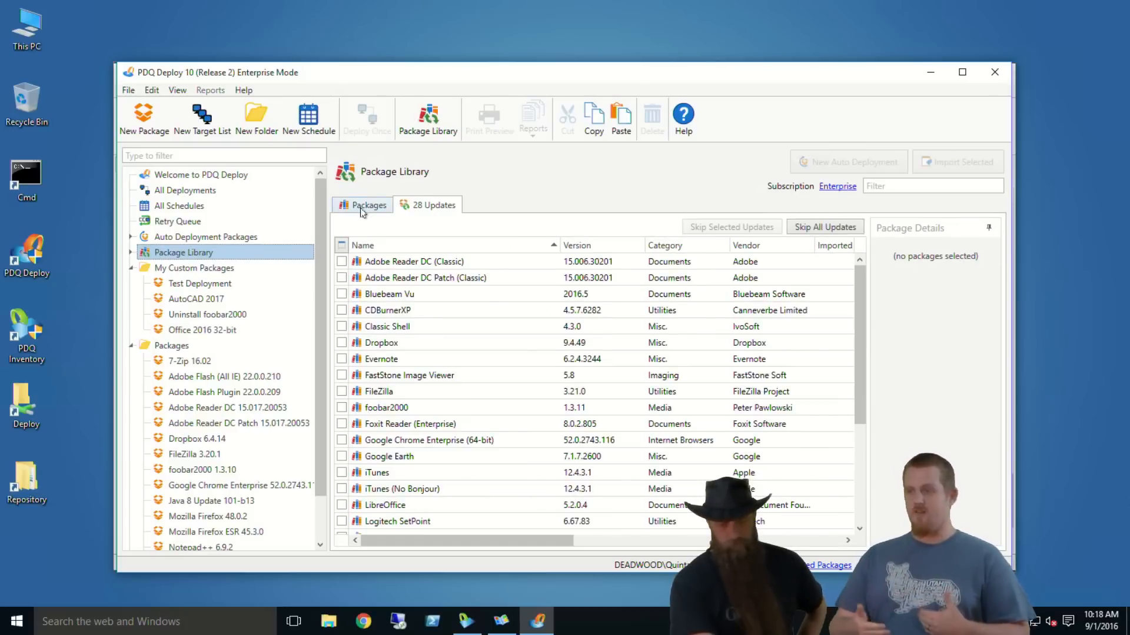
pyautogui.click(361, 207)
pyautogui.click(904, 187)
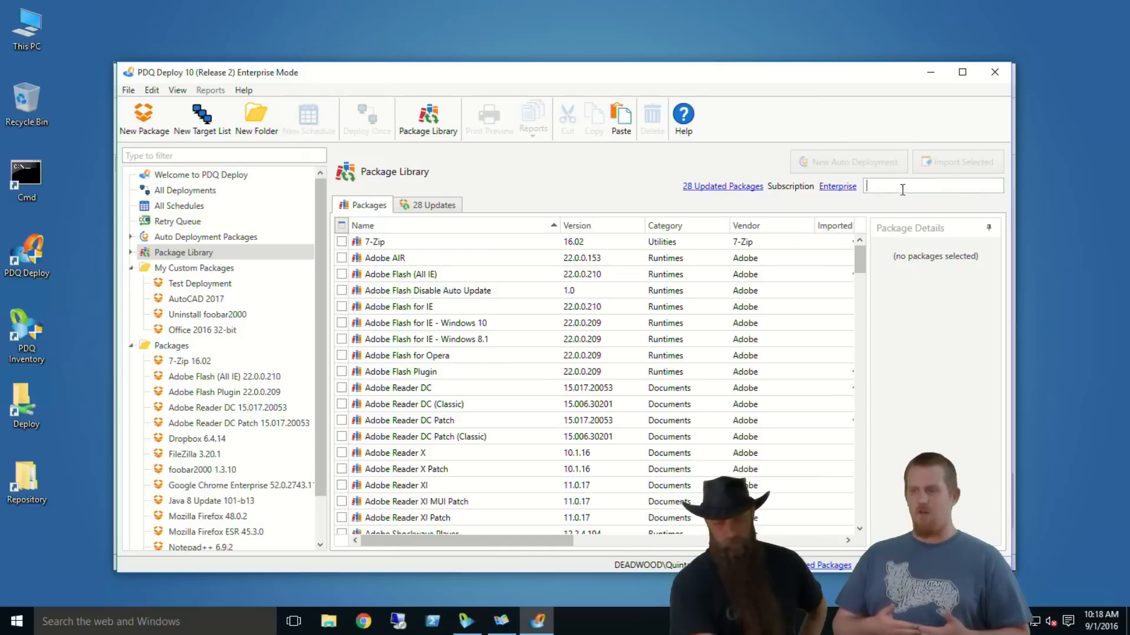
pyautogui.write('power')
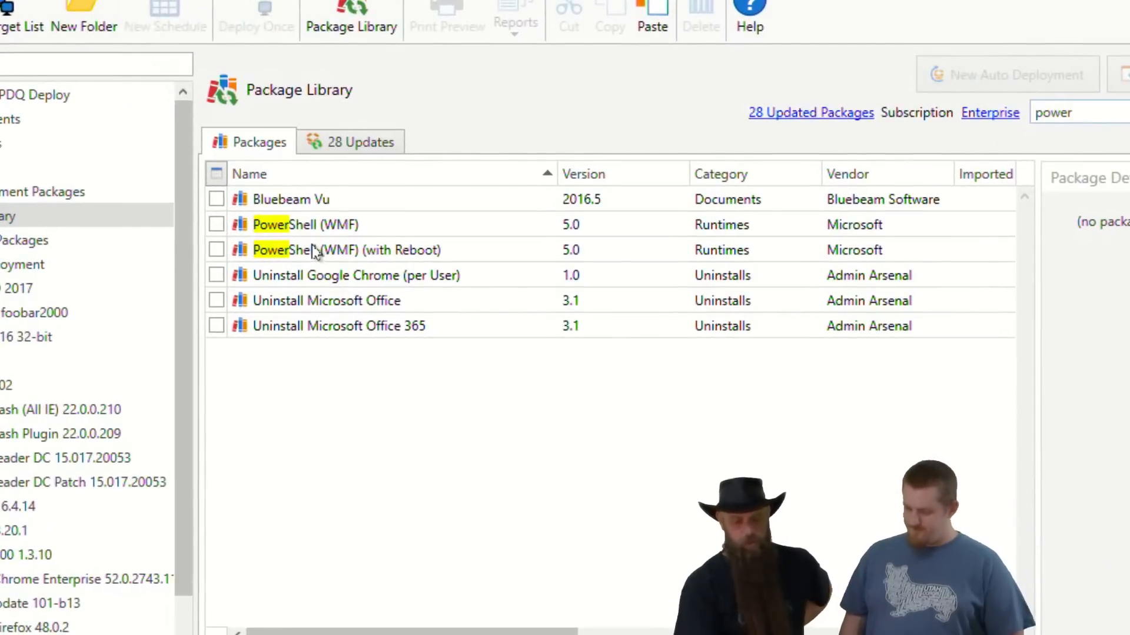
# Step: Import the PowerShell (WMF) (with Reboot) package from the Package Library and dismiss the download window
pyautogui.click(217, 249)
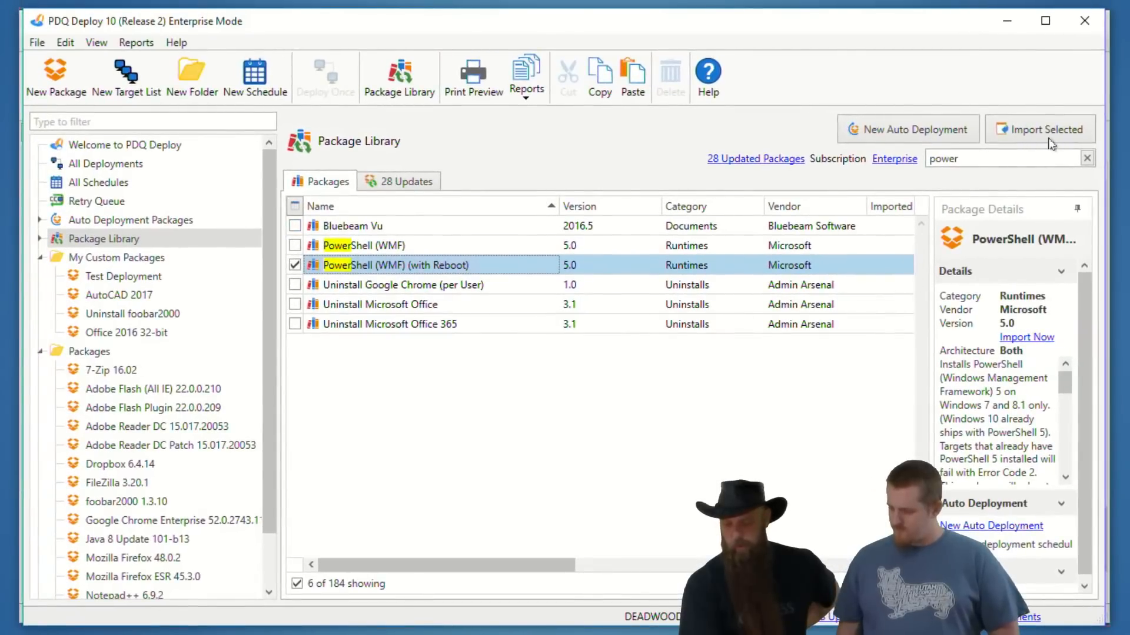
pyautogui.click(1047, 133)
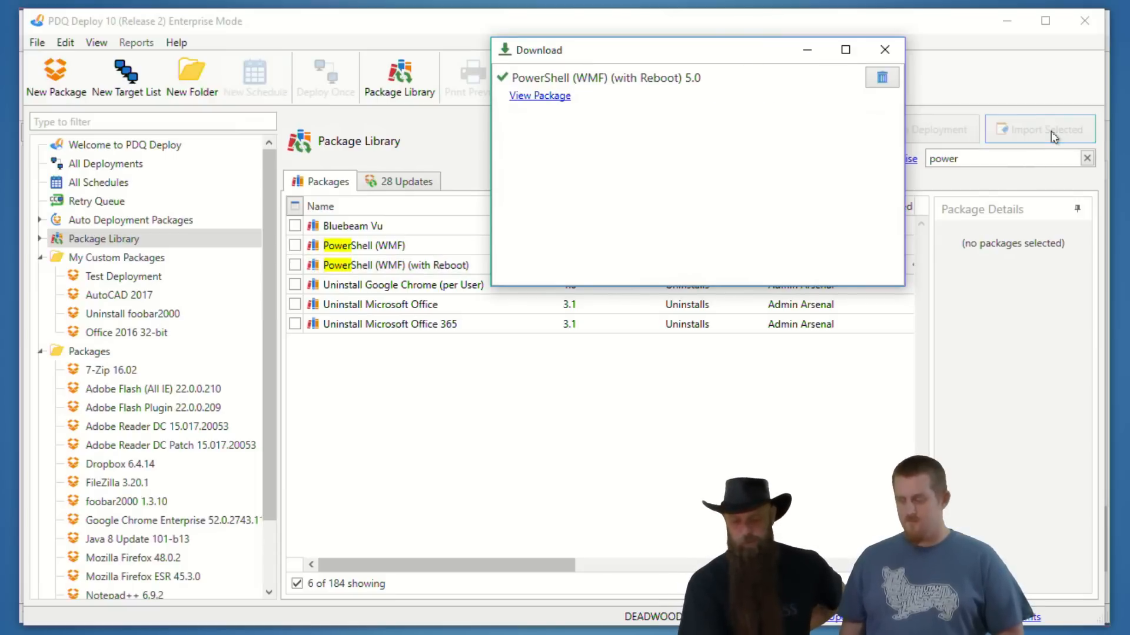
pyautogui.click(883, 52)
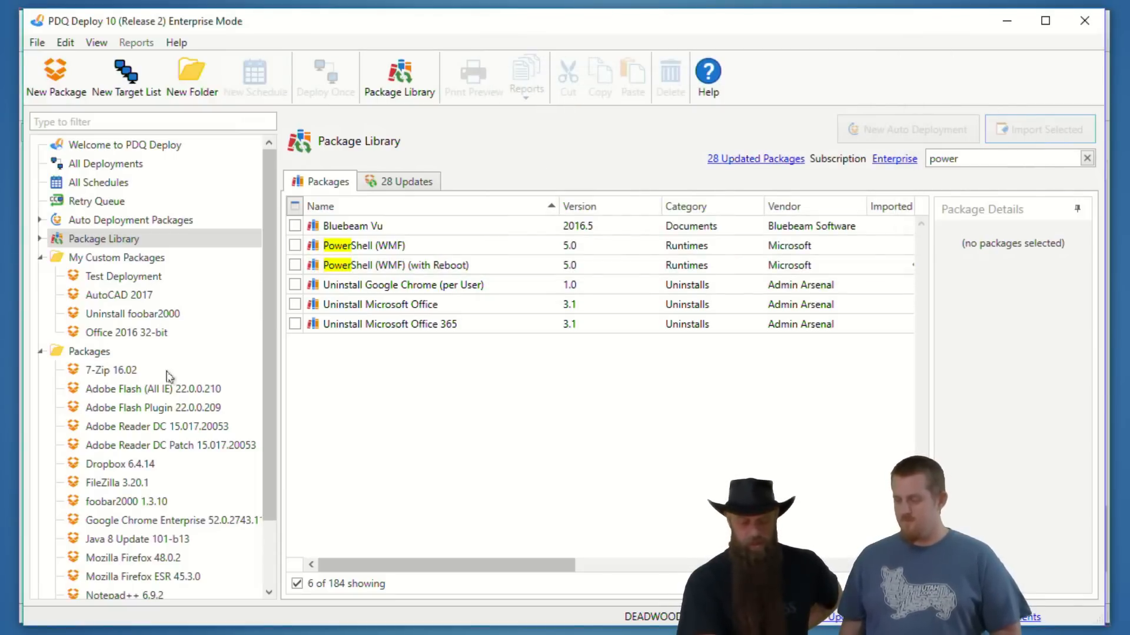
# Step: Open the imported PowerShell (WMF) (with Reboot) 5.0 package and view the conditions of its Windows 8.1 (64-bit) install step
pyautogui.scroll(-2, 172, 378)
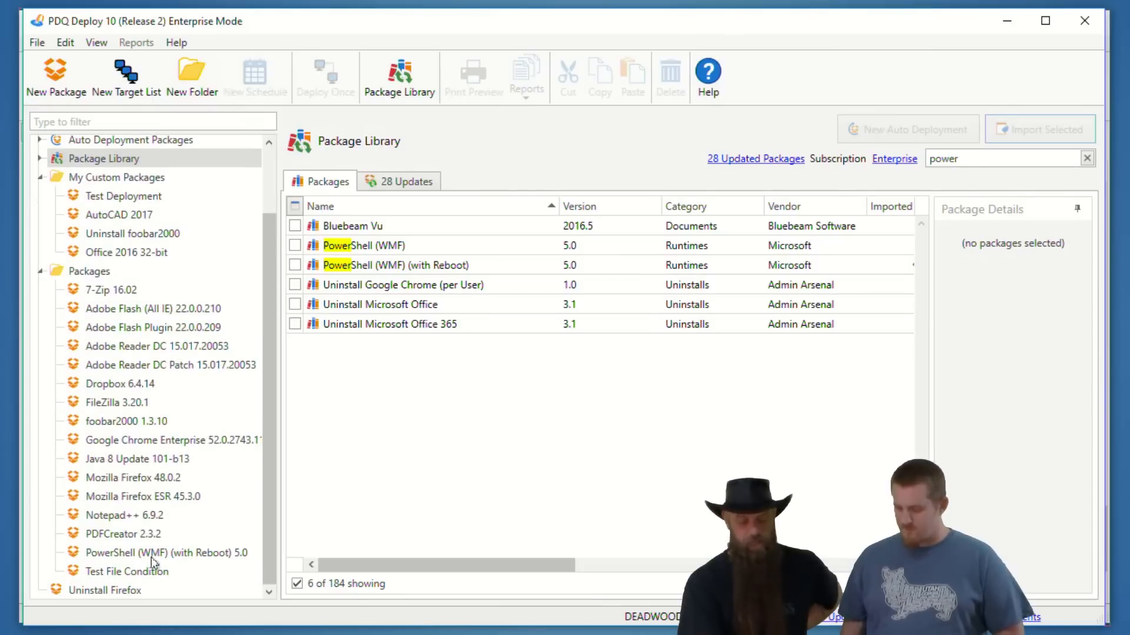
pyautogui.click(152, 554)
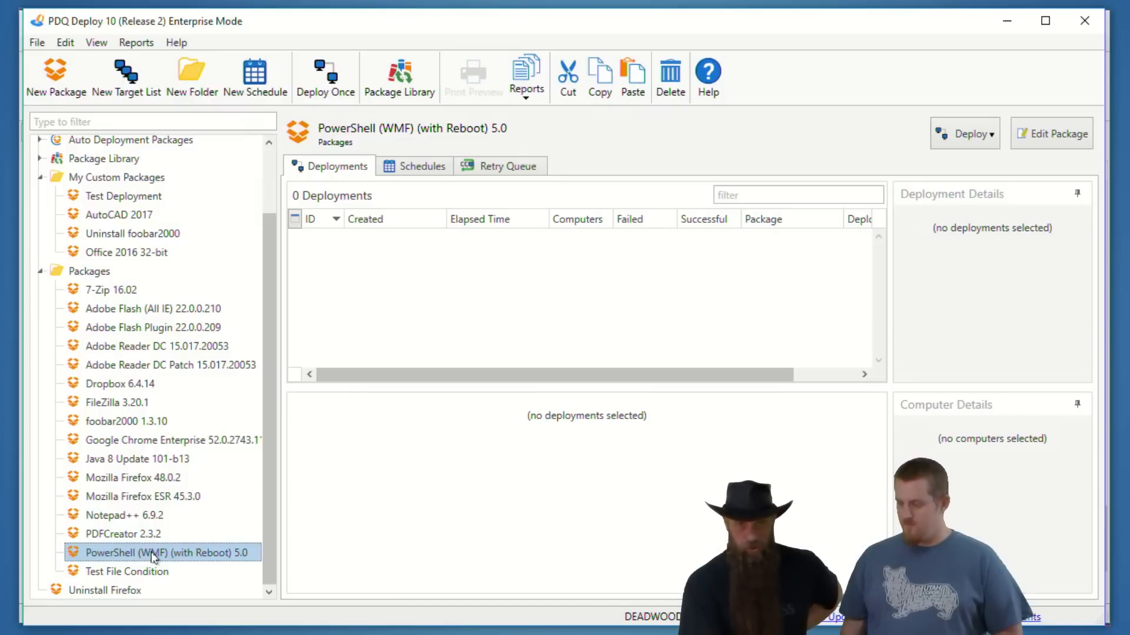
pyautogui.doubleClick(152, 554)
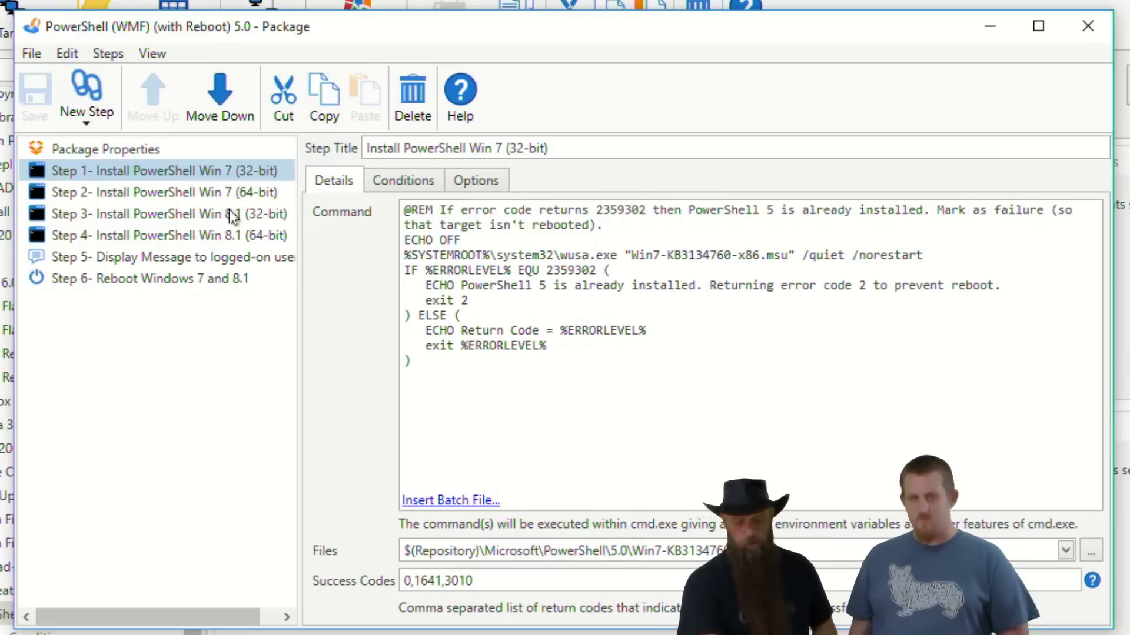
pyautogui.click(229, 237)
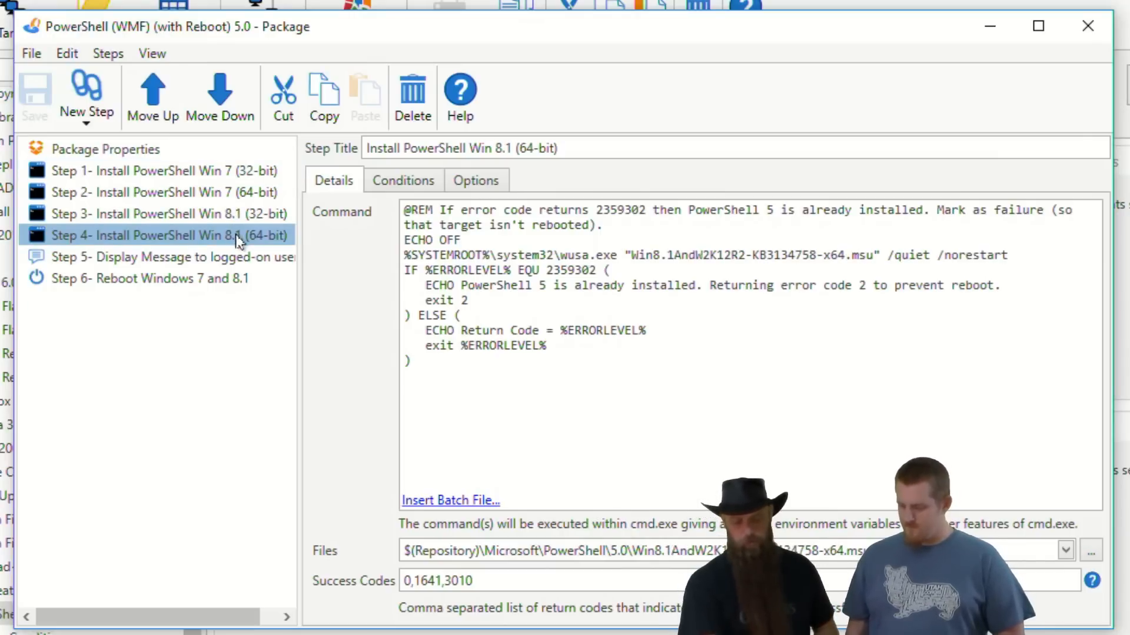
pyautogui.click(425, 181)
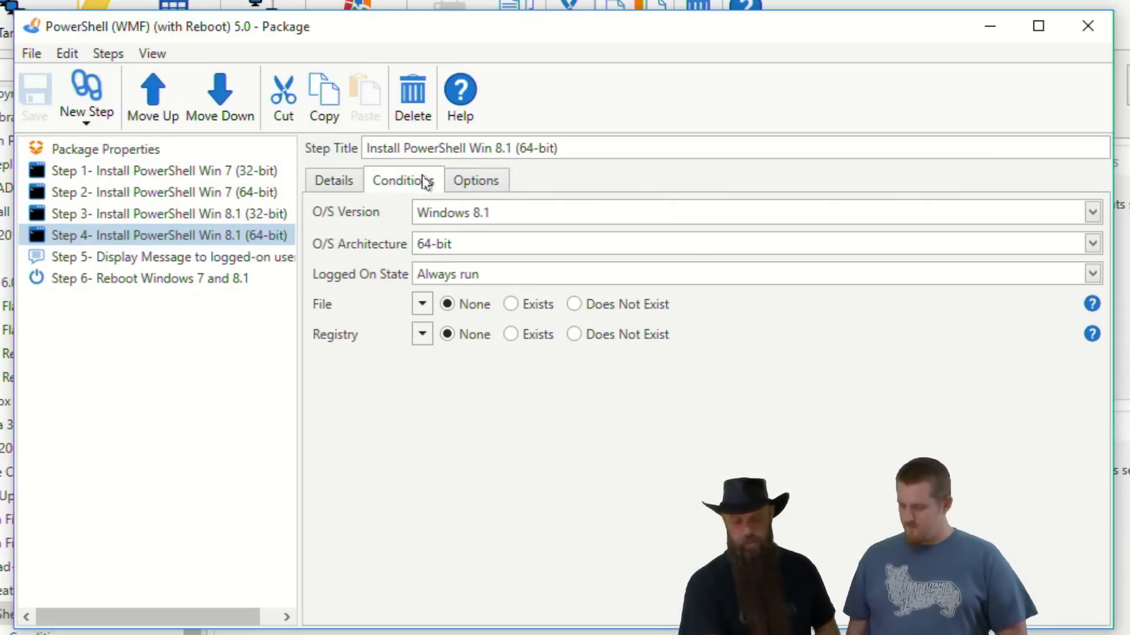
# Step: Try adding Server 2012 R2 to the O/S versions of the Windows 8.1 (64-bit) install step and clear it again
pyautogui.click(441, 219)
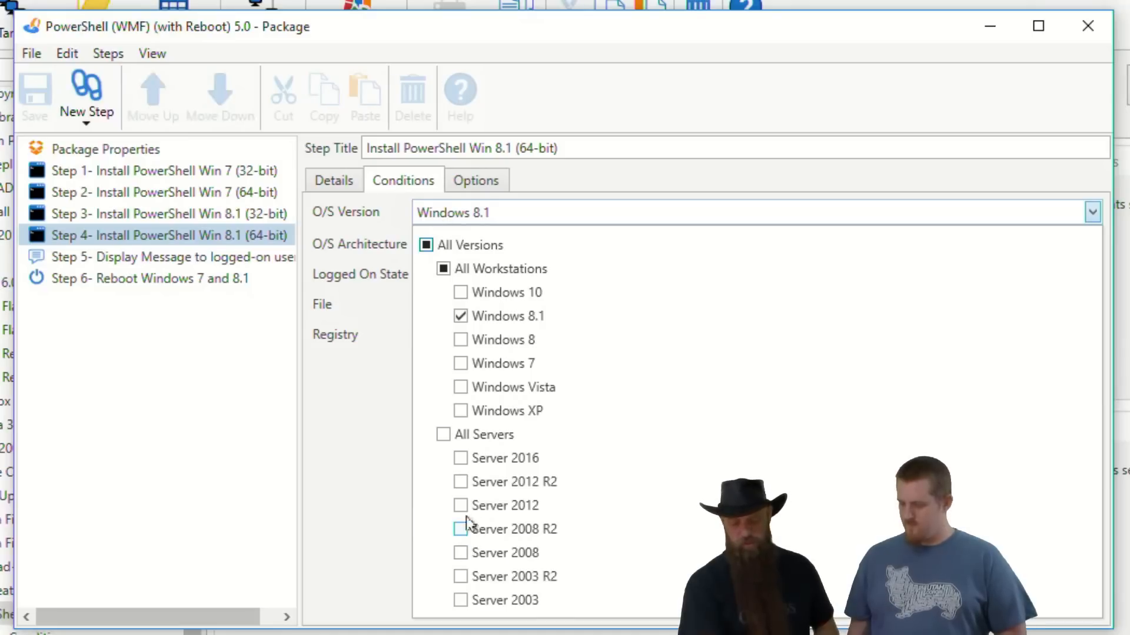
pyautogui.click(460, 483)
pyautogui.click(460, 483)
pyautogui.click(386, 396)
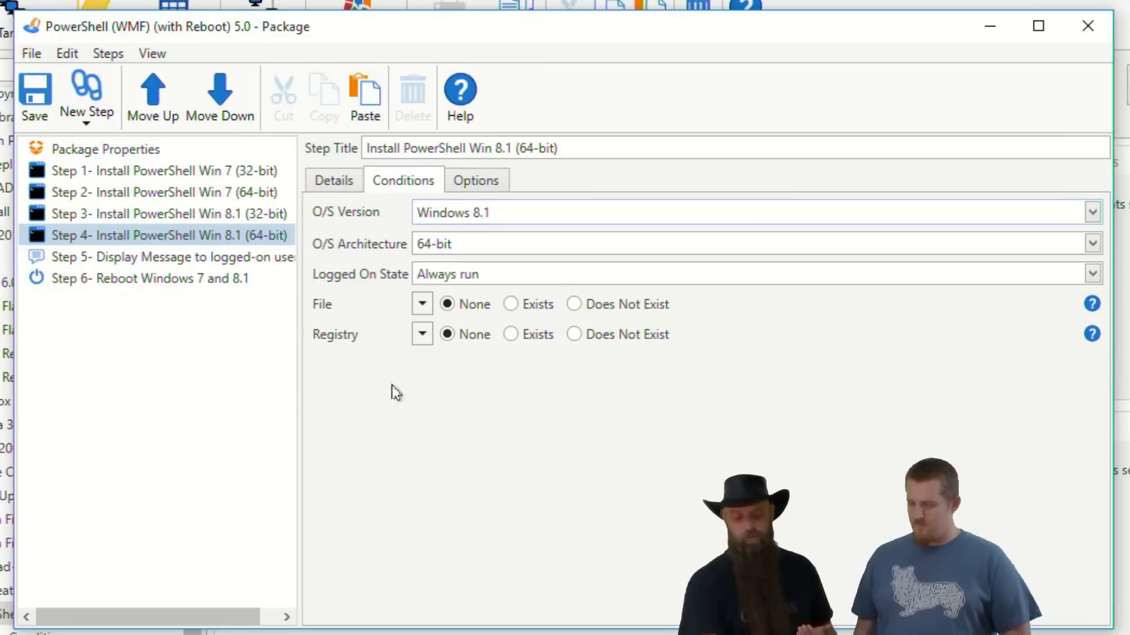
# Step: Review the command details of the Windows 8.1 (64-bit) install step and close the package without saving changes
pyautogui.click(338, 180)
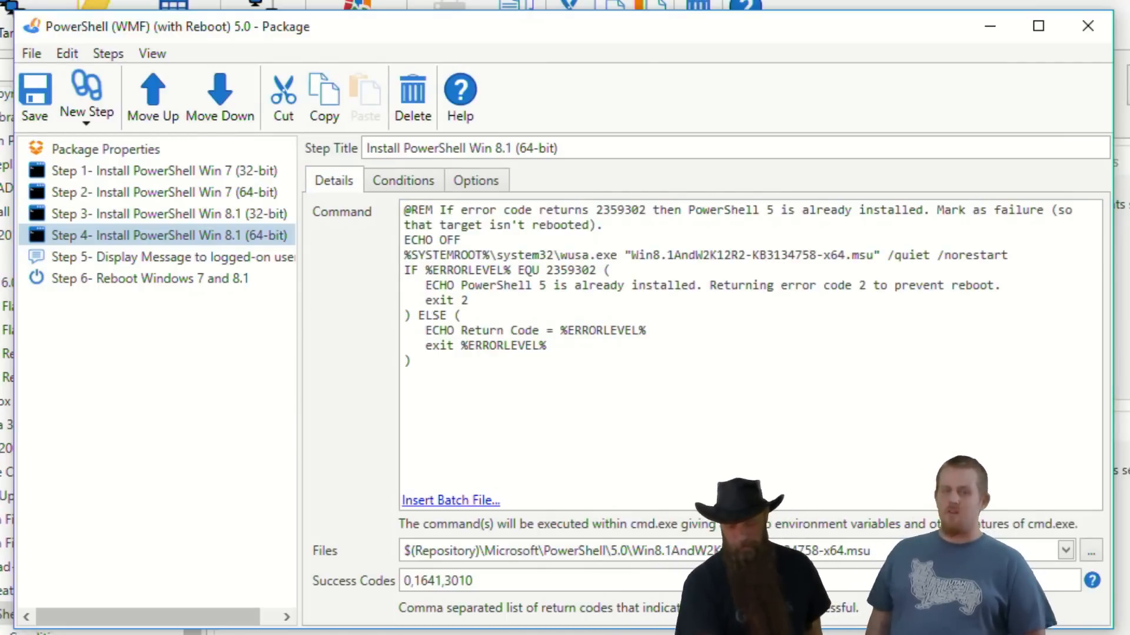
pyautogui.click(1098, 31)
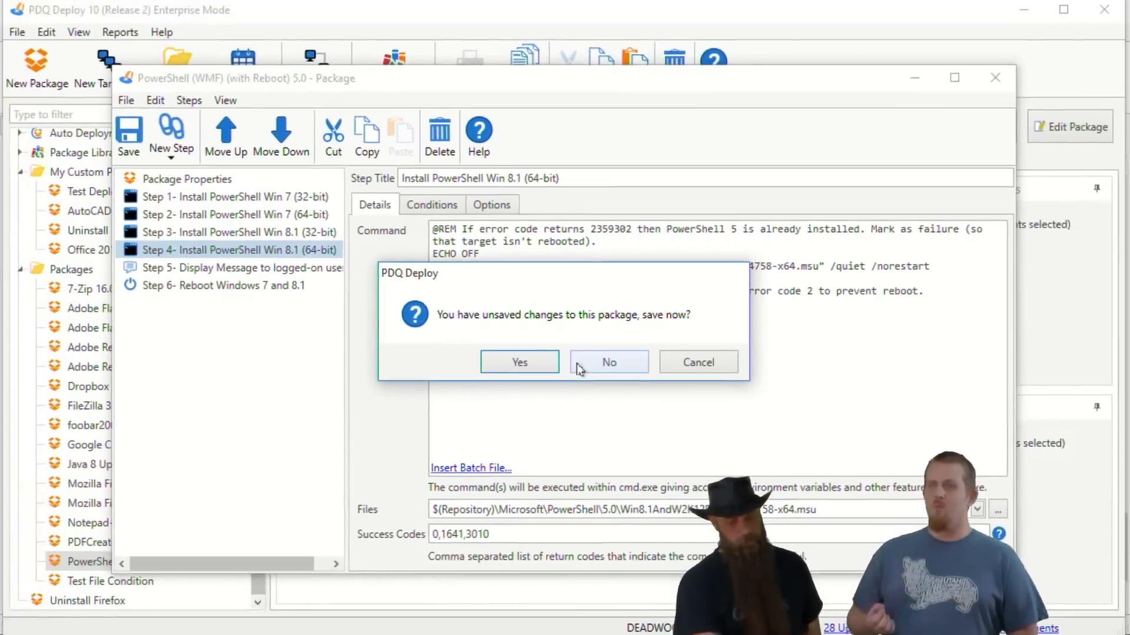
pyautogui.click(579, 376)
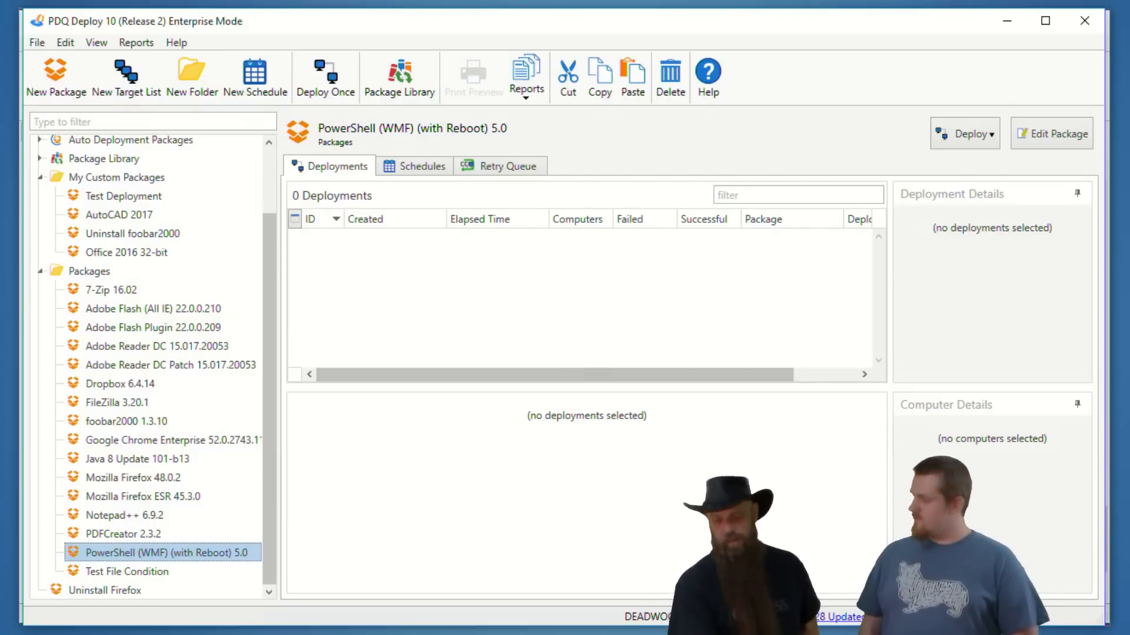
# Step: Return to PDQ Inventory and open the general computer details of WOLVERINE
pyautogui.click(1006, 21)
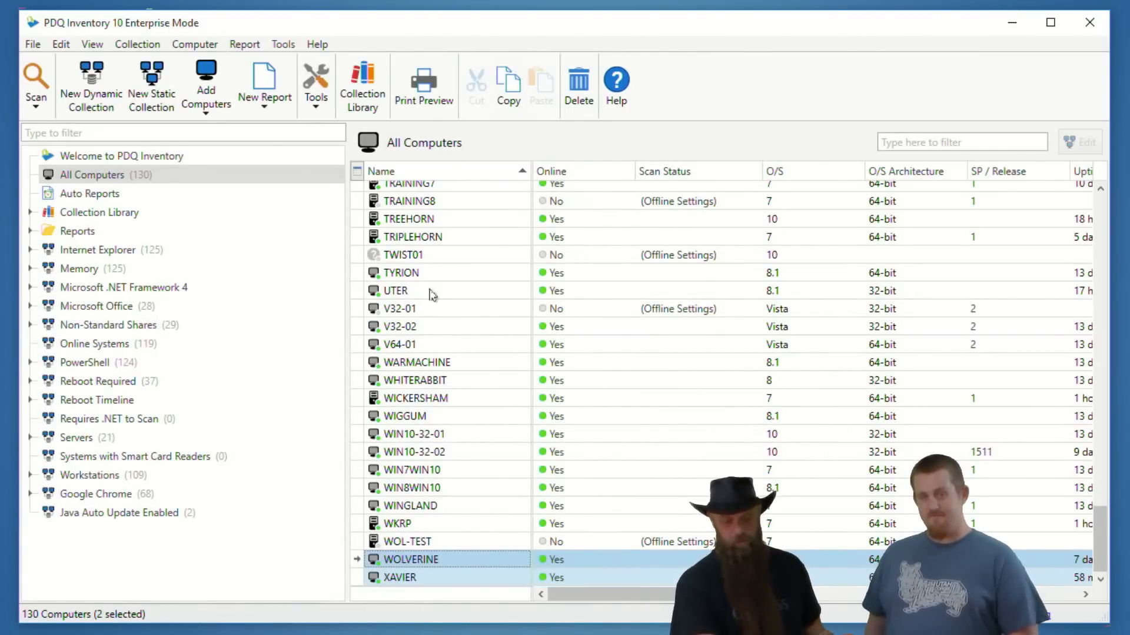
pyautogui.click(428, 562)
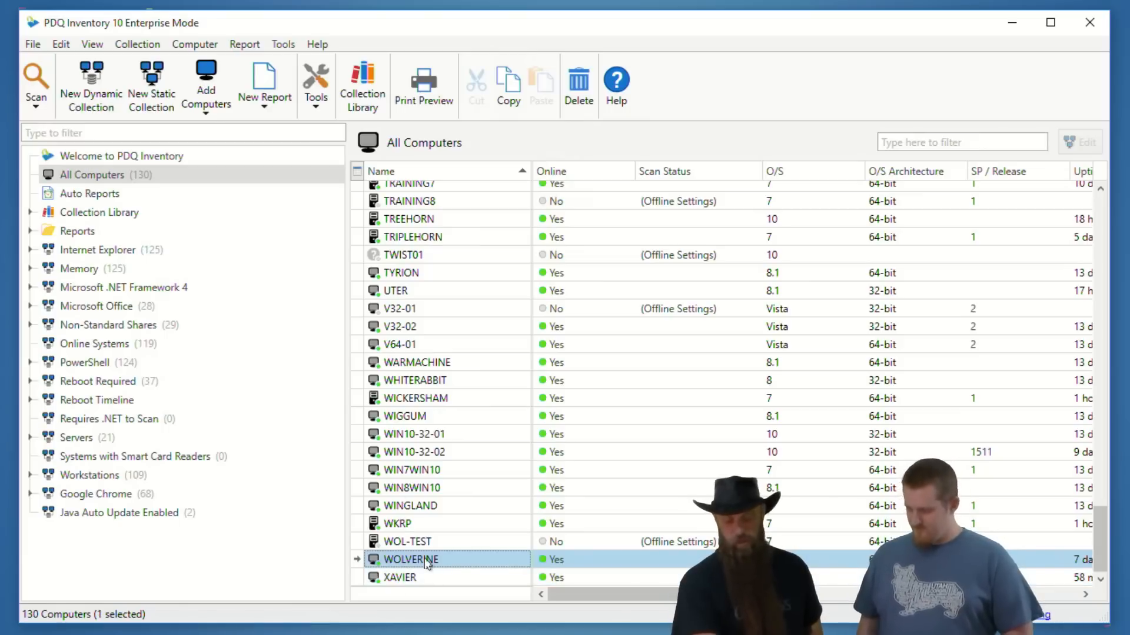
pyautogui.doubleClick(421, 556)
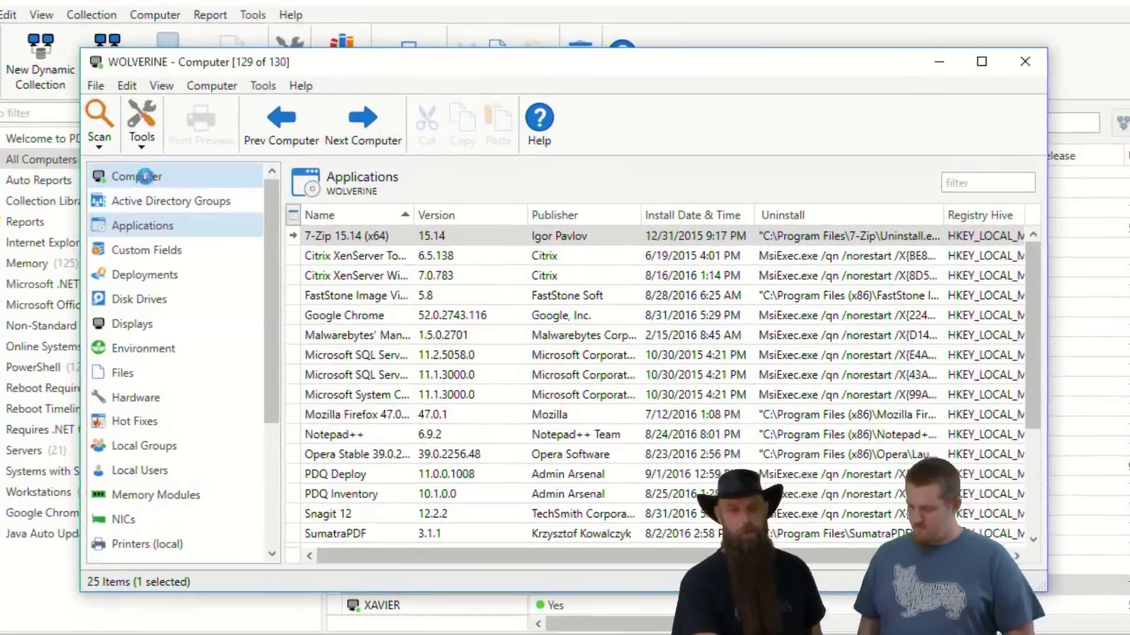
pyautogui.click(144, 176)
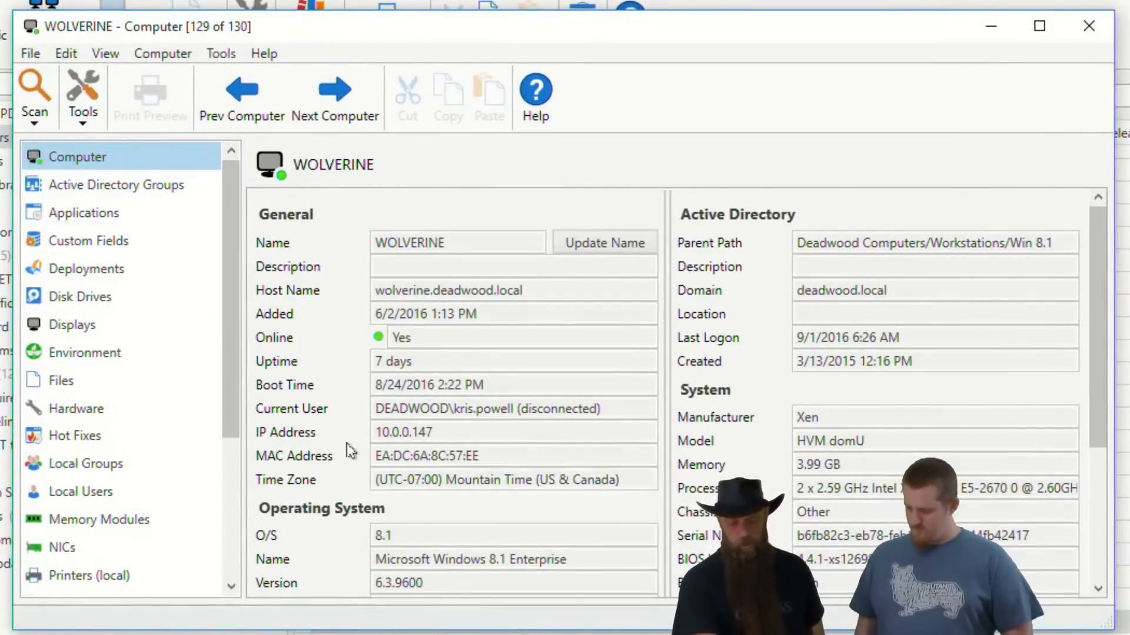
# Step: Check the PowerShell version in WOLVERINE's operating system details and close the computer window
pyautogui.scroll(-3, 392, 456)
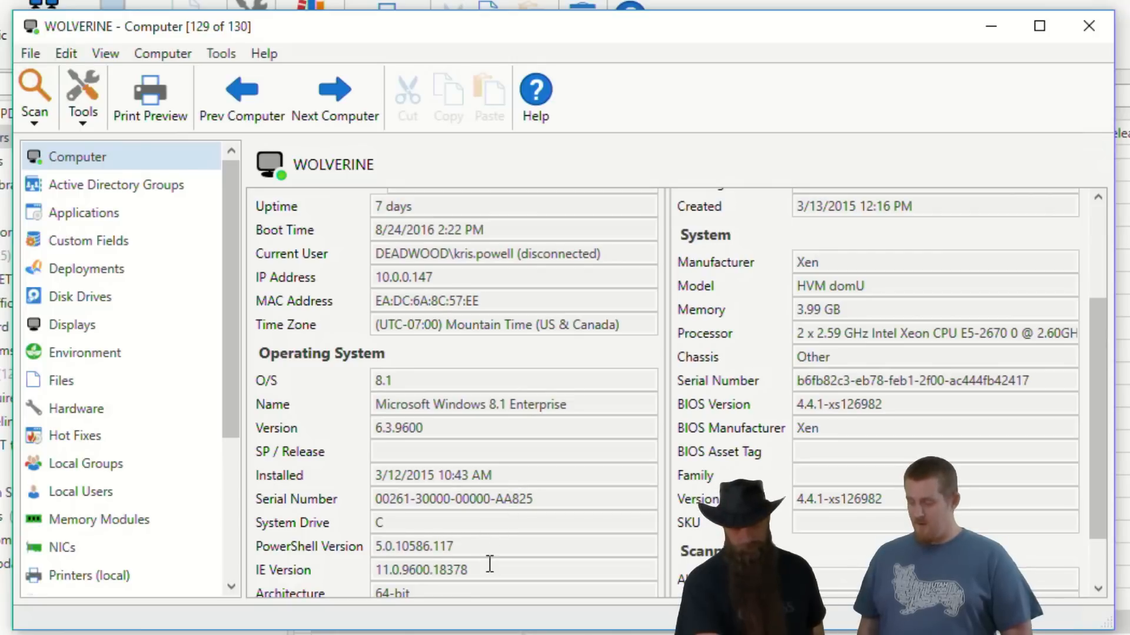
pyautogui.moveTo(458, 546); pyautogui.dragTo(352, 528)
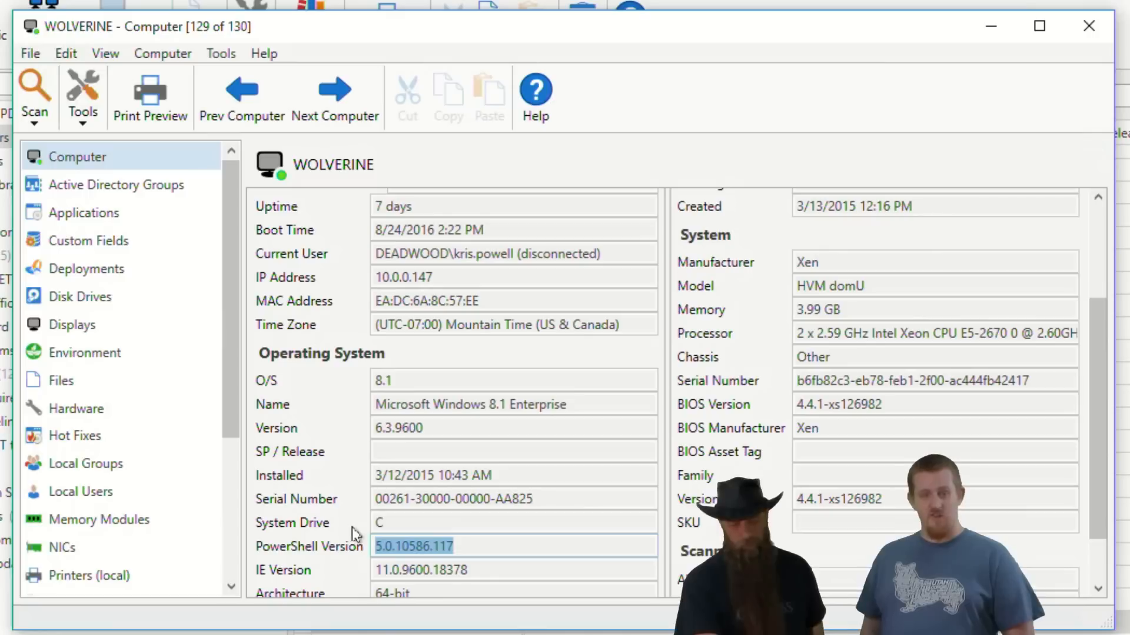
pyautogui.click(527, 553)
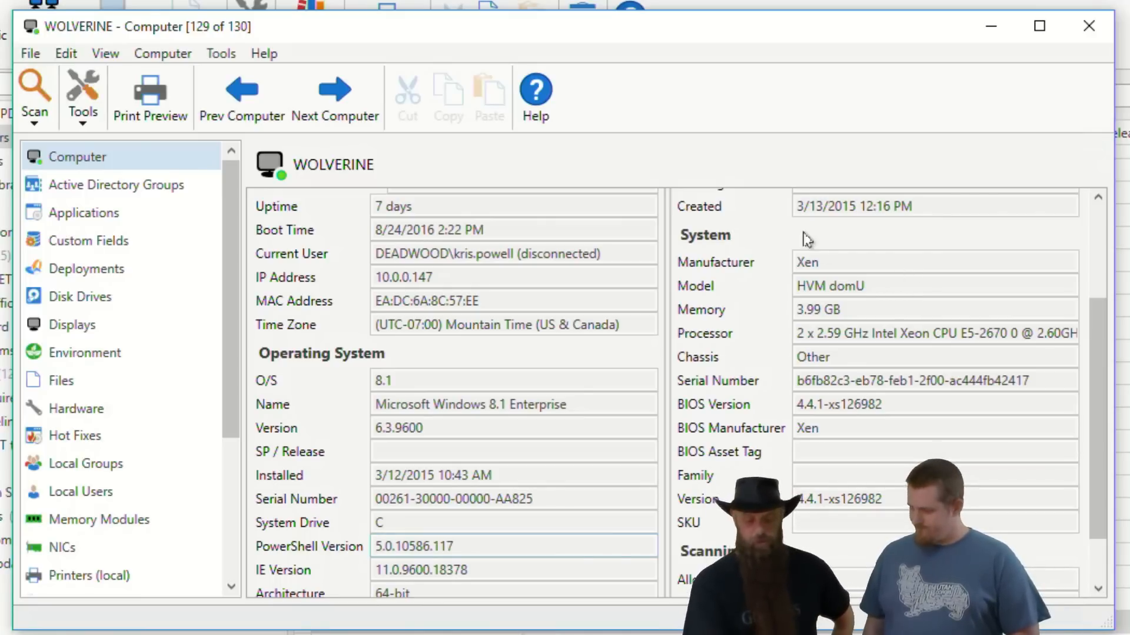
pyautogui.click(1089, 26)
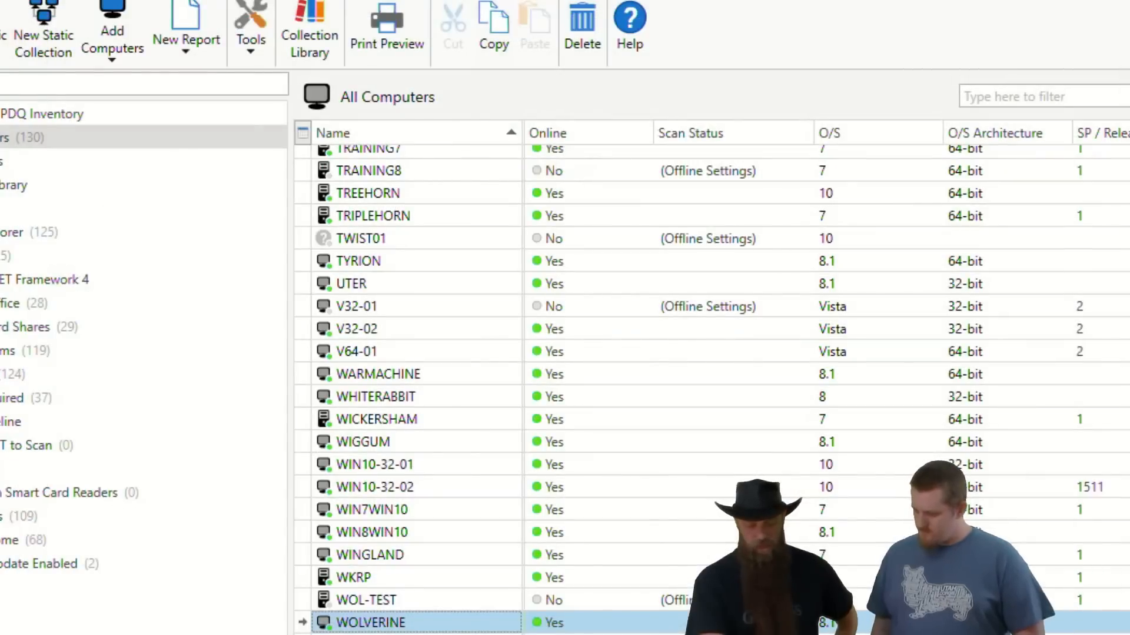
# Step: Expand the PowerShell collection and view the computers in its PowerShell 5 and PowerShell 4 subcollections
pyautogui.click(1, 374)
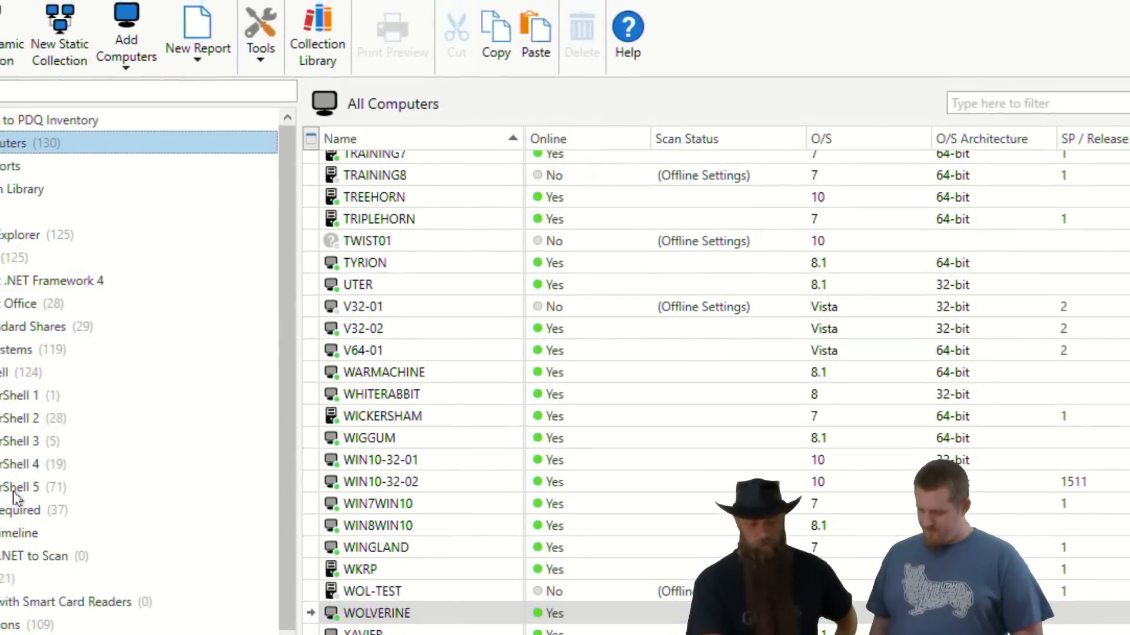
pyautogui.click(3, 490)
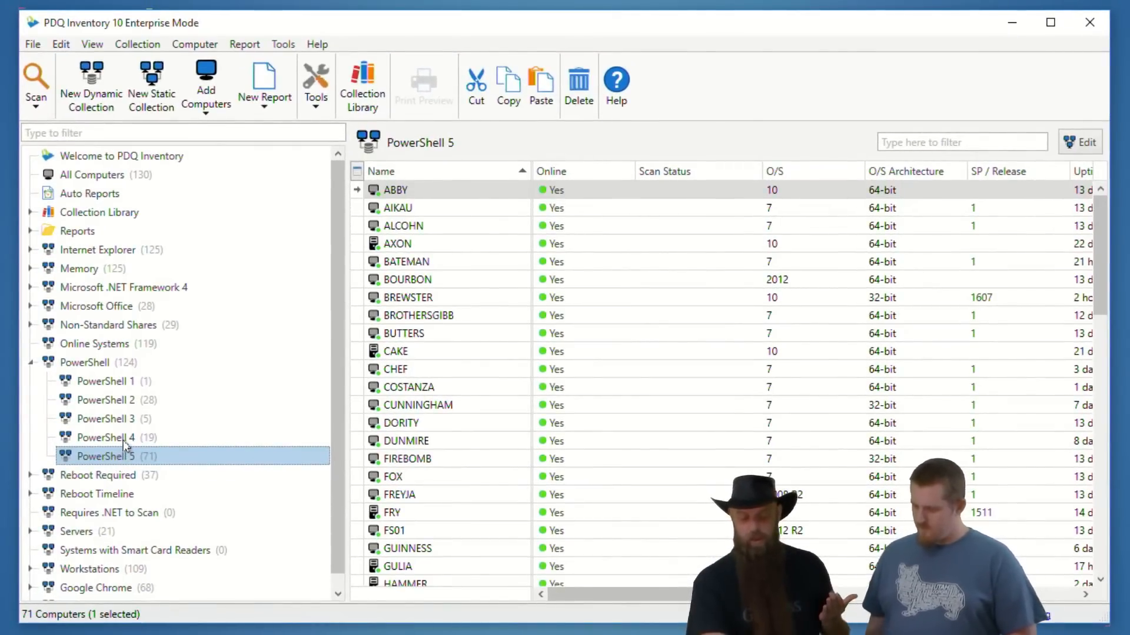
pyautogui.click(124, 440)
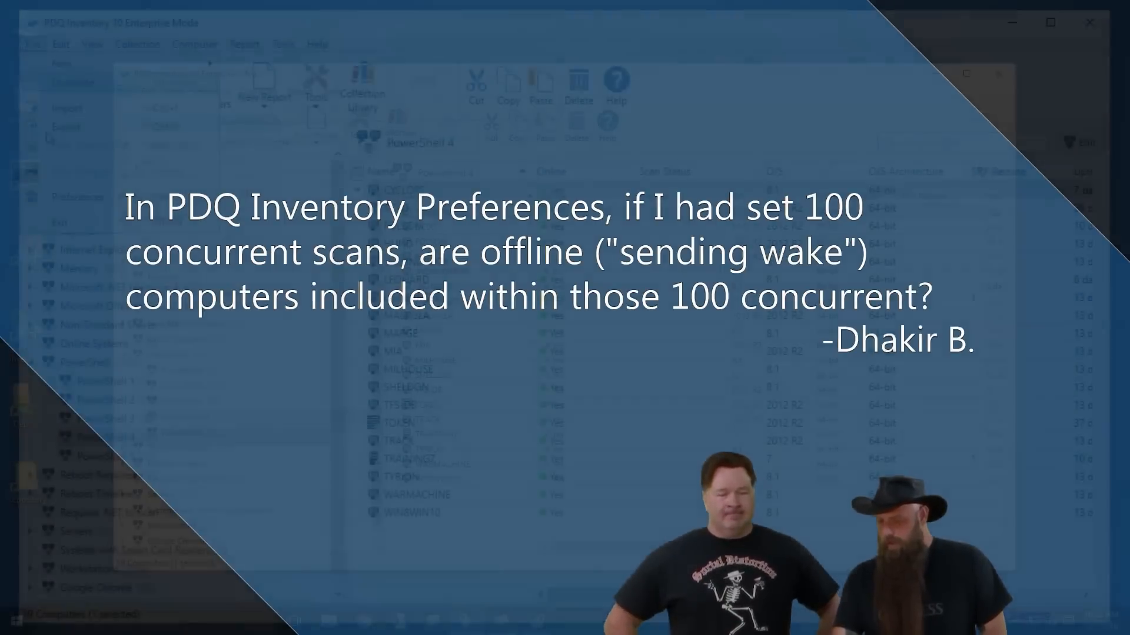
# Step: Open the preferences, review the Concurrent Scans setting for performance and the Auto Heartbeat settings for the network, and close the preferences
pyautogui.click(125, 92)
pyautogui.click(145, 214)
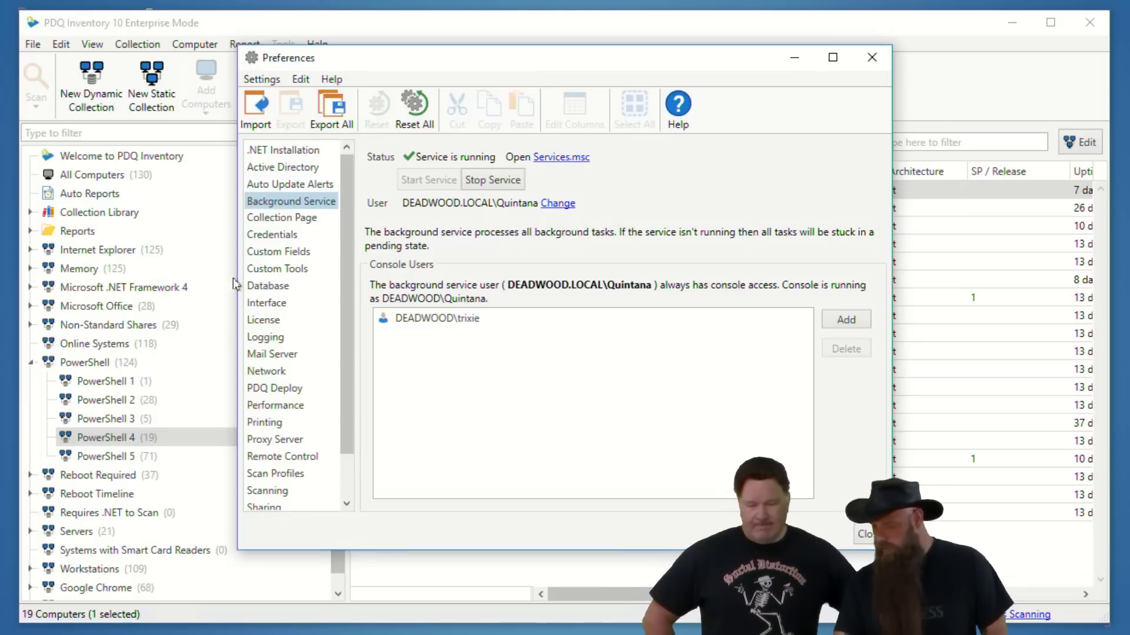
pyautogui.click(266, 405)
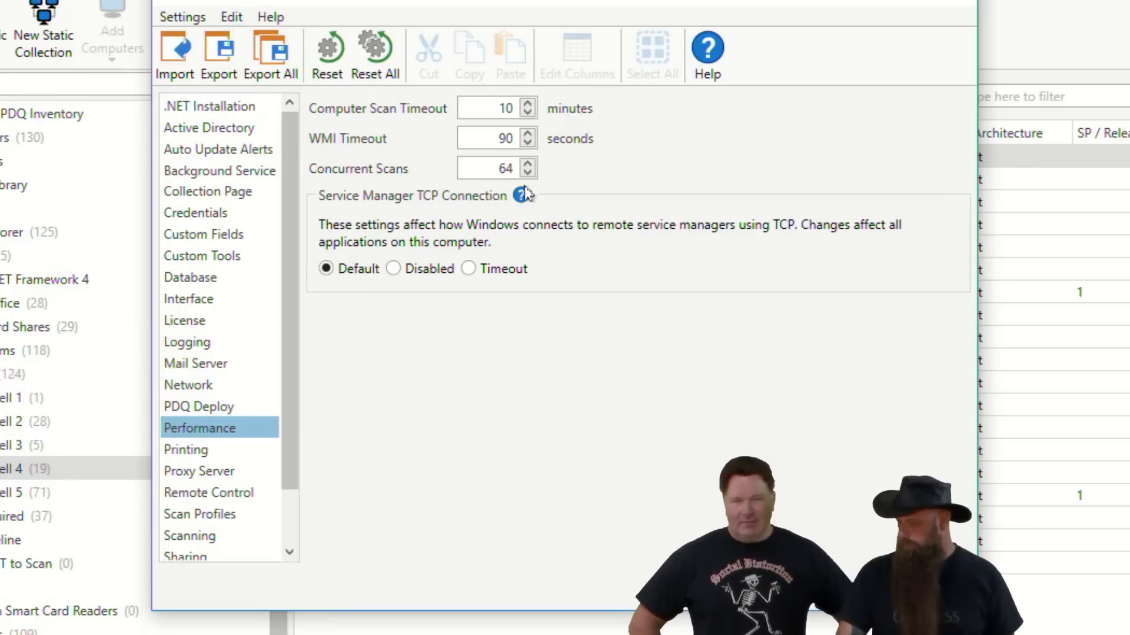
pyautogui.press('Escape')
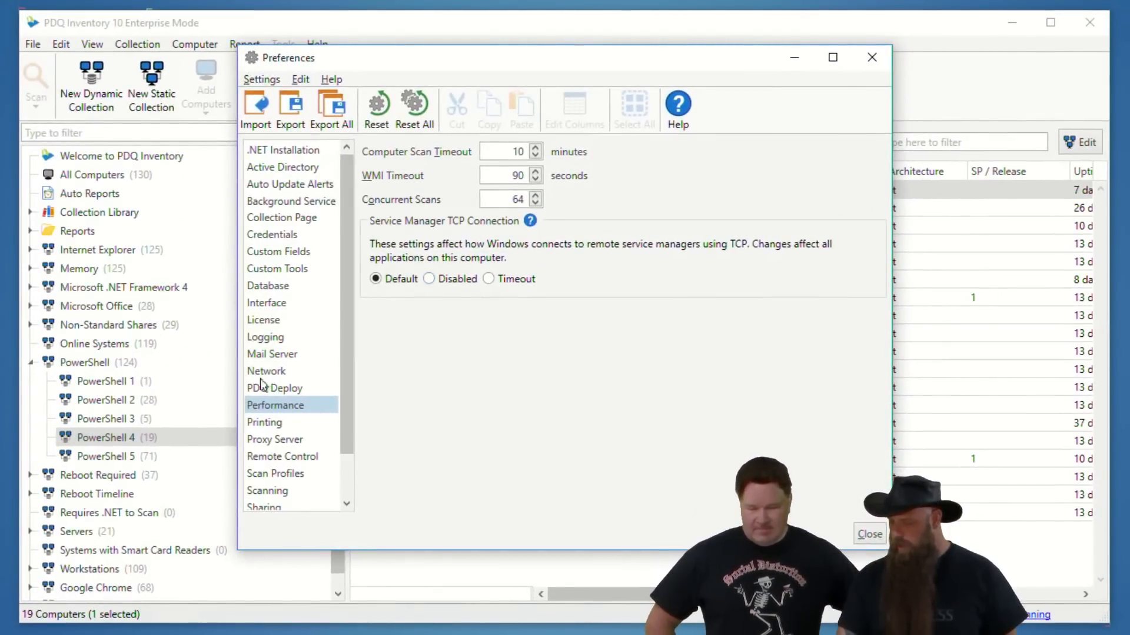
pyautogui.click(269, 372)
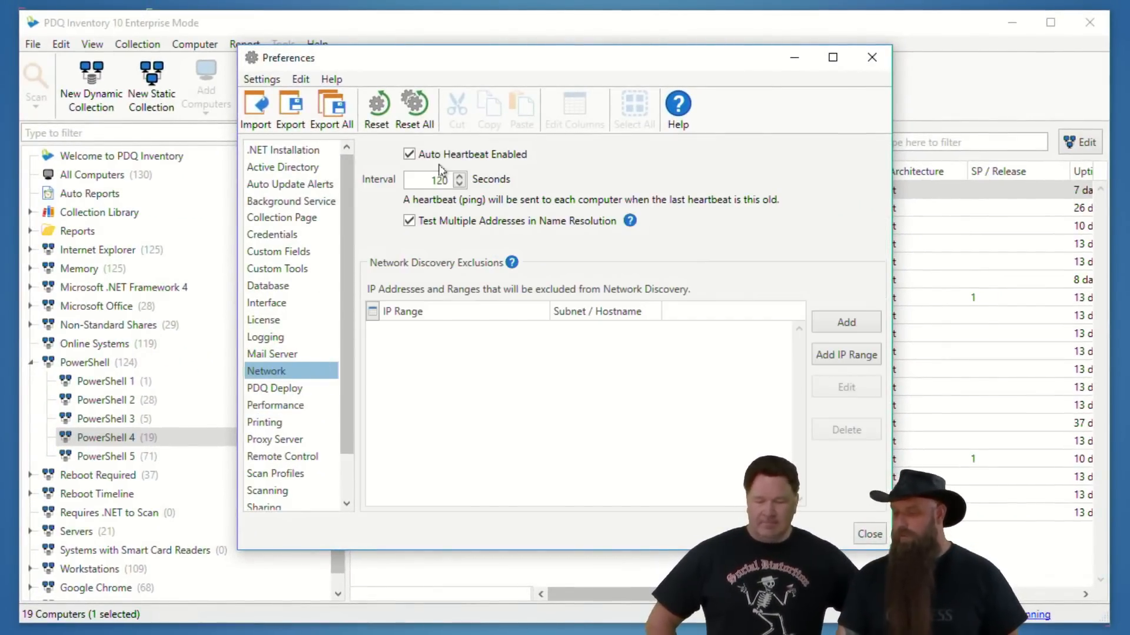
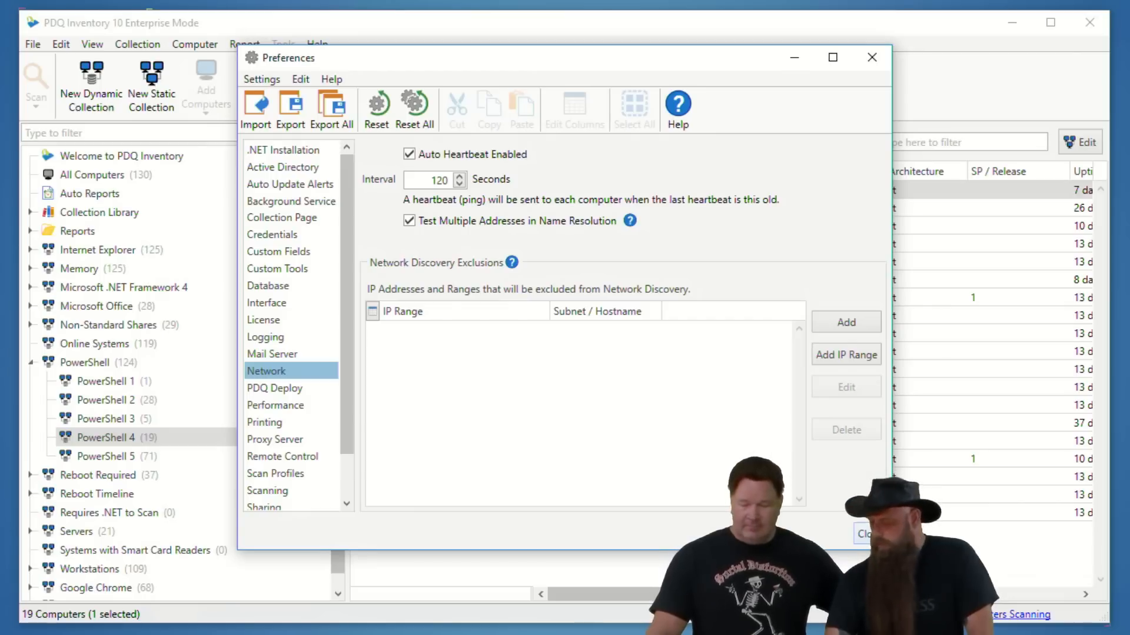
pyautogui.click(863, 533)
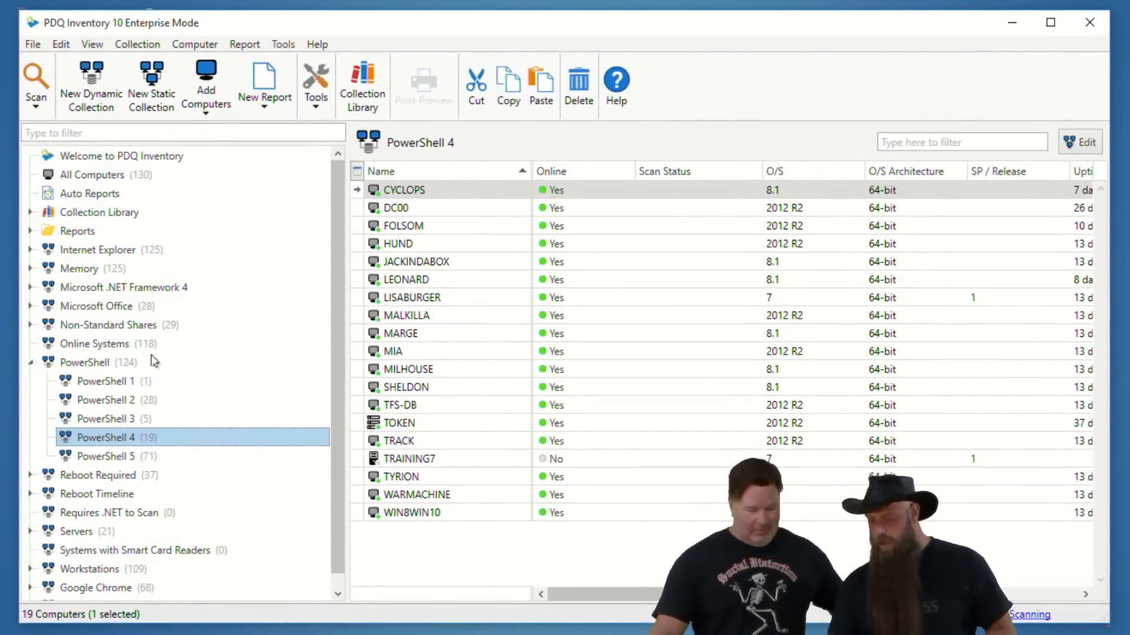
pyautogui.rightClick(112, 437)
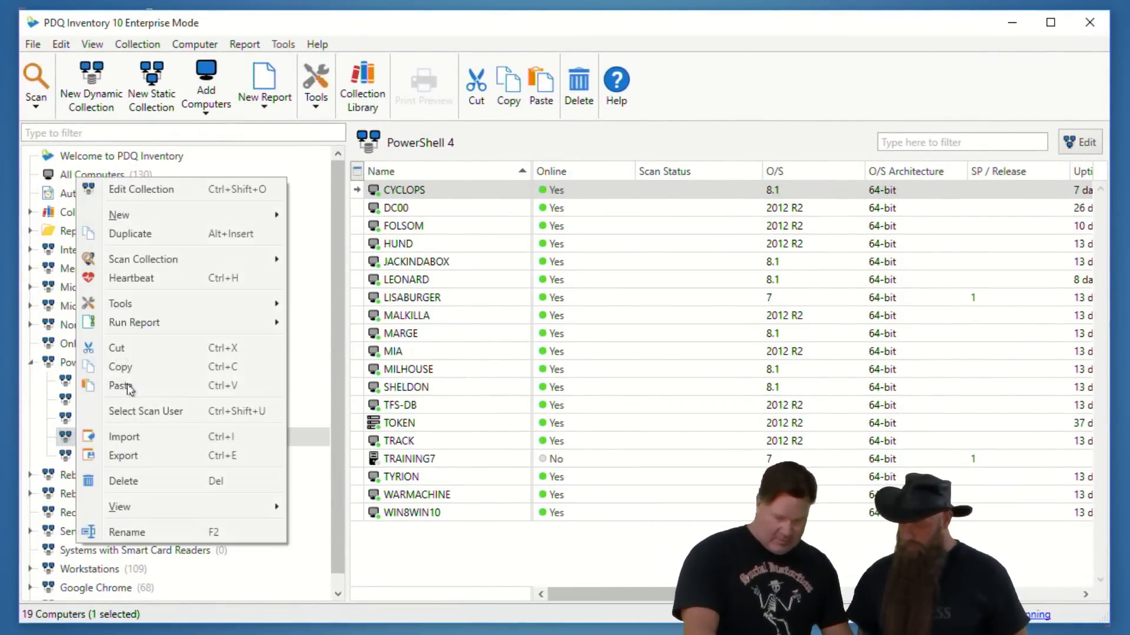
pyautogui.click(123, 456)
pyautogui.press('Return')
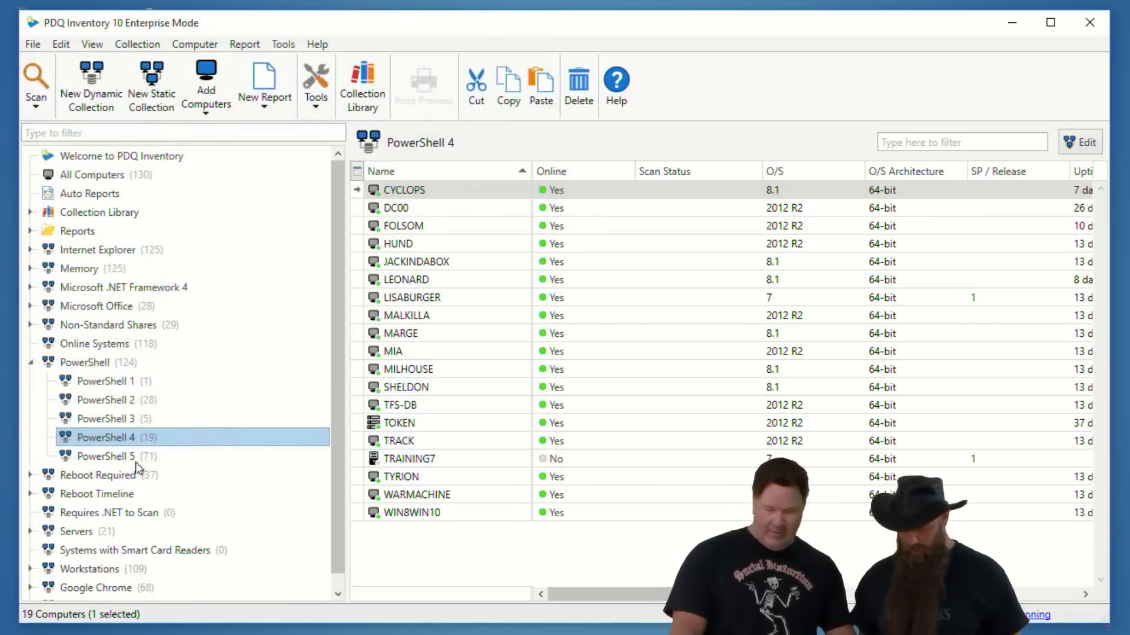
pyautogui.moveTo(144, 356); pyautogui.dragTo(147, 496)
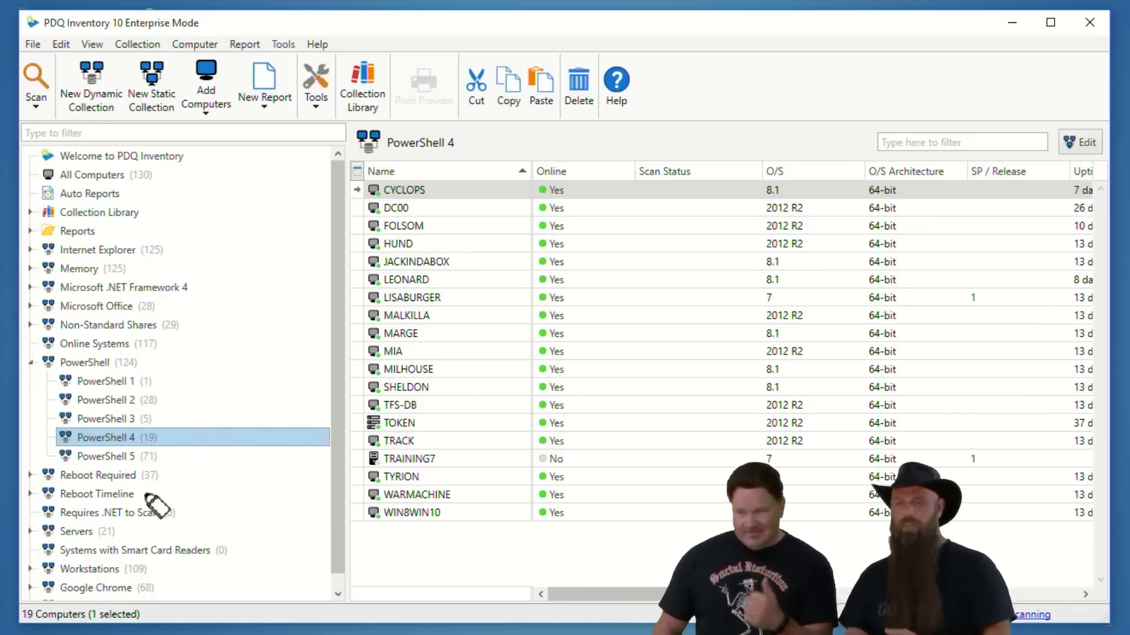
# Step: View the computers in the PowerShell 1 and PowerShell 2 subcollections
pyautogui.click(123, 383)
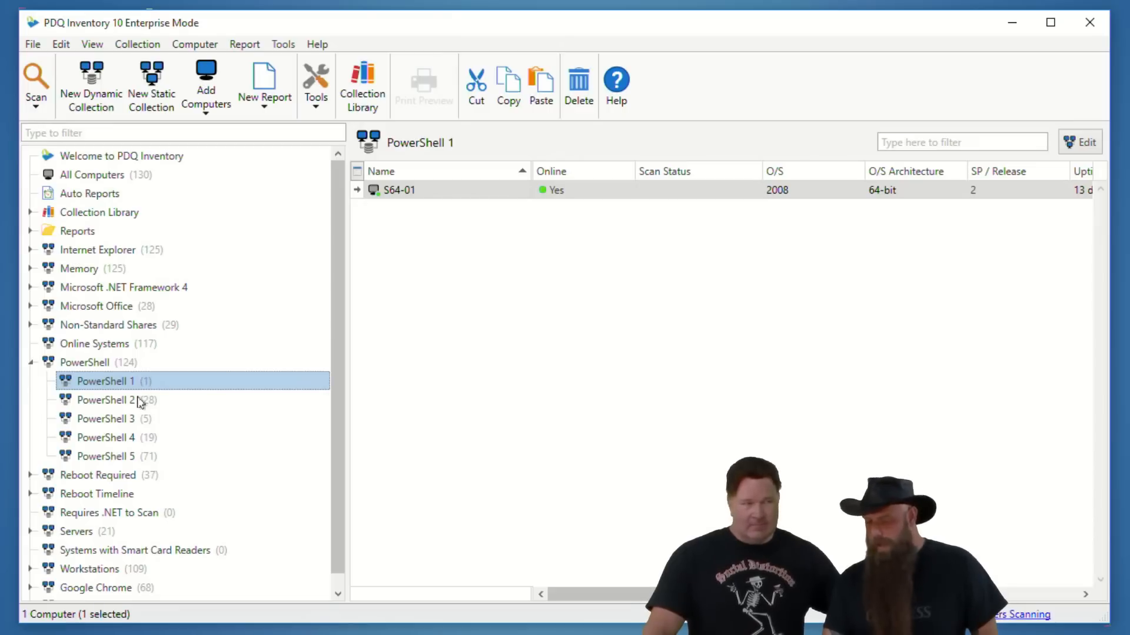
pyautogui.click(138, 404)
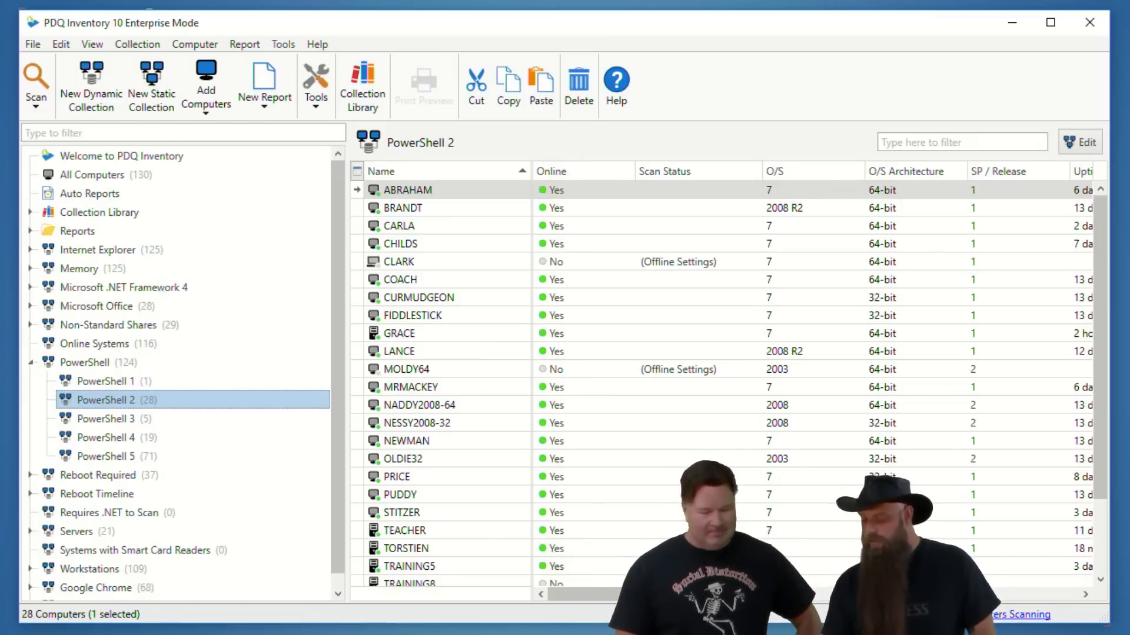
# Step: Switch to PDQ Deploy and start a new schedule from a one-time deployment of the Test Deployment package
pyautogui.click(365, 634)
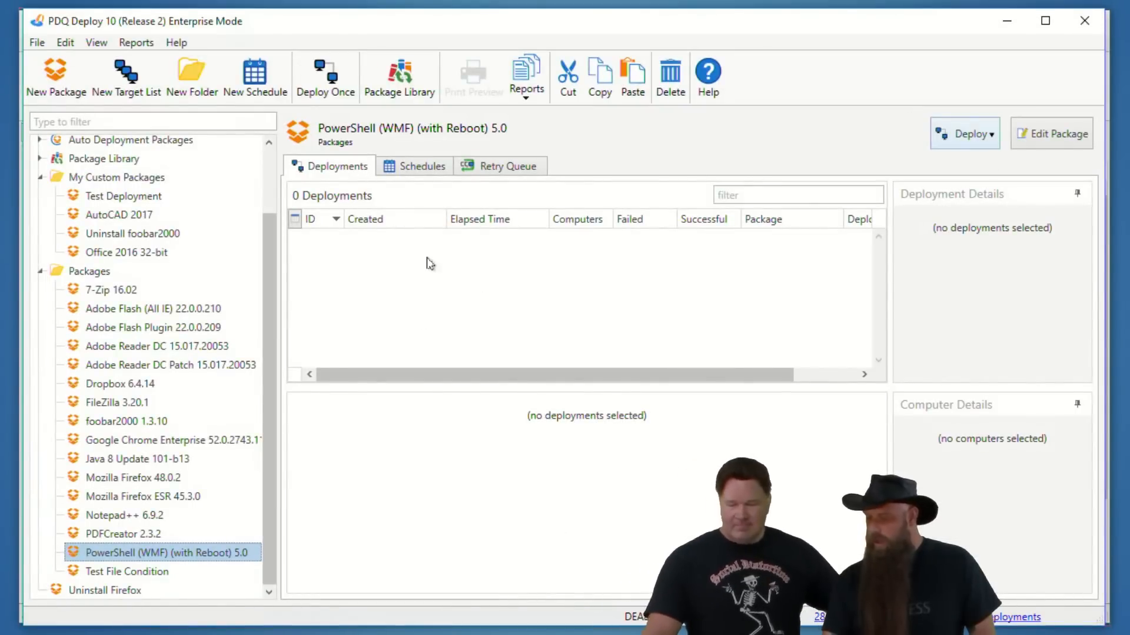
pyautogui.click(121, 196)
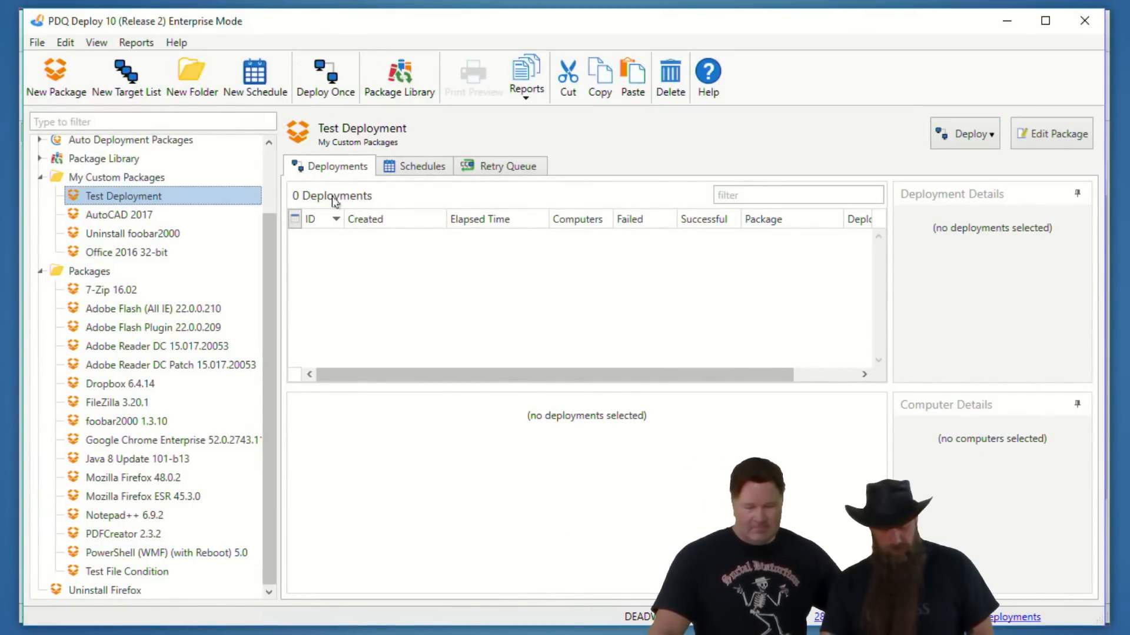
pyautogui.hotkey('ctrl', 'd')
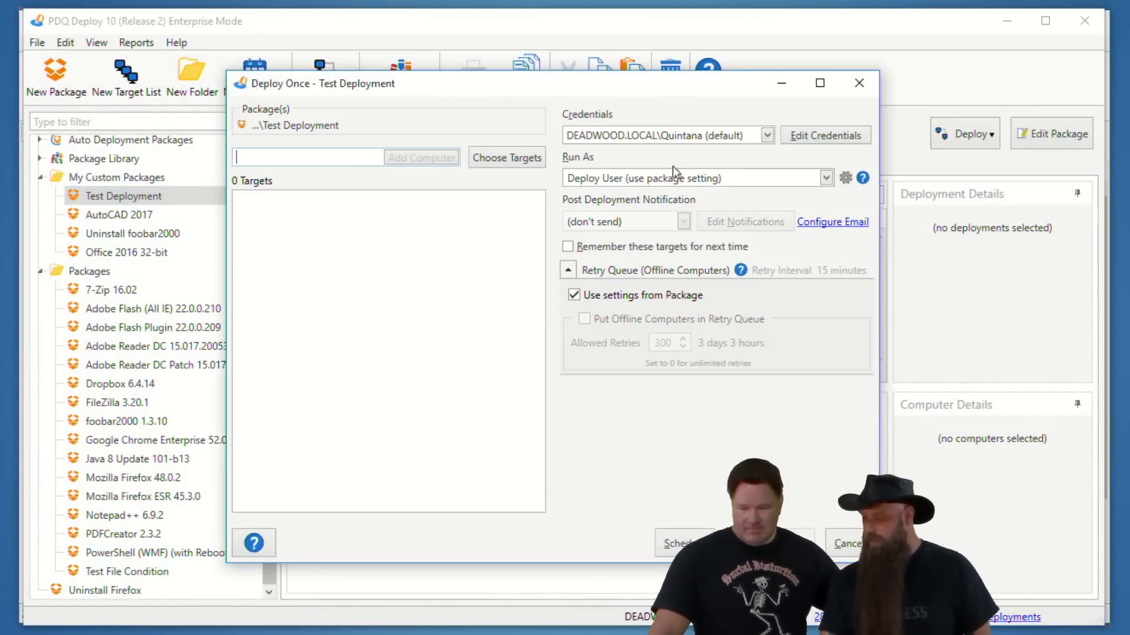
pyautogui.click(497, 165)
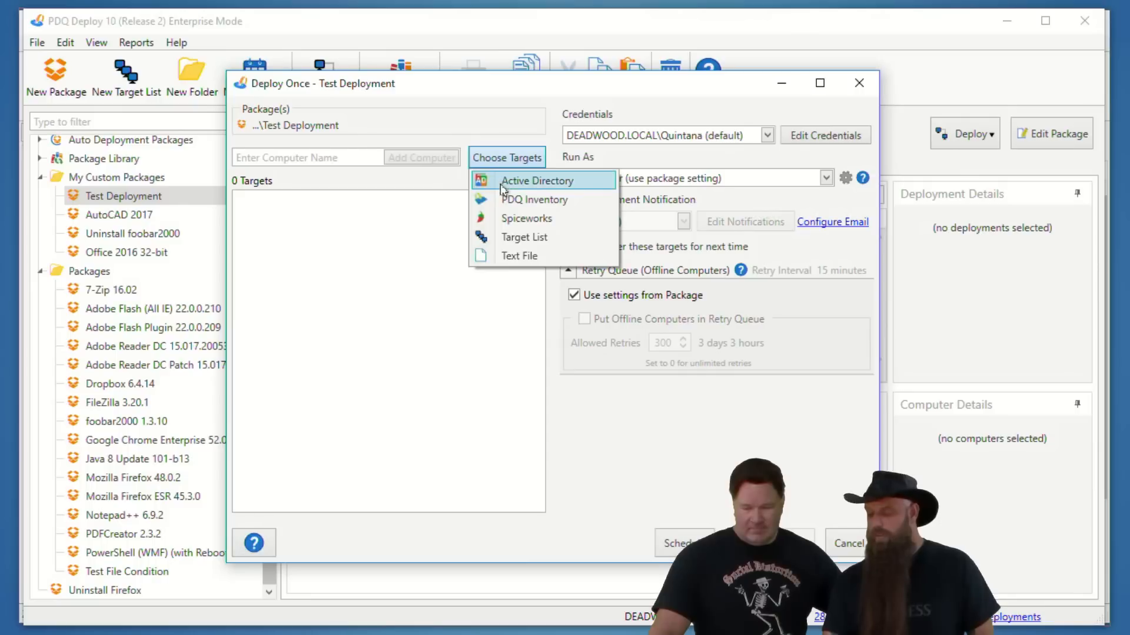
pyautogui.click(677, 541)
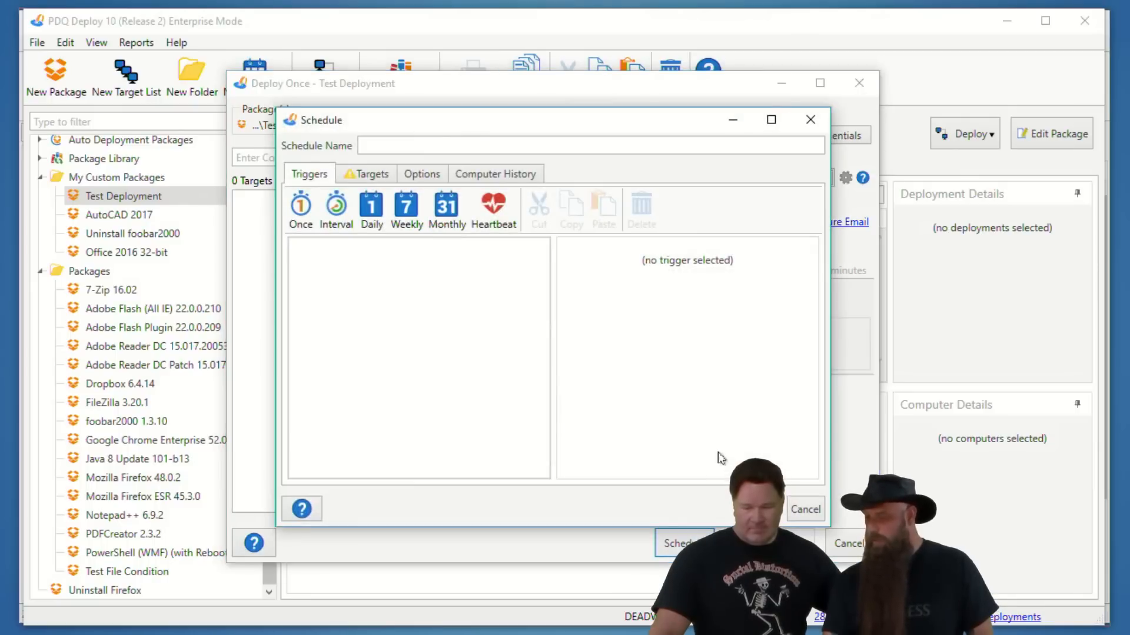
# Step: Link the schedule's targets to the PDQ Inventory collection GIMP (Old) under Collection Library, Applications, Imaging, GIMP
pyautogui.click(371, 175)
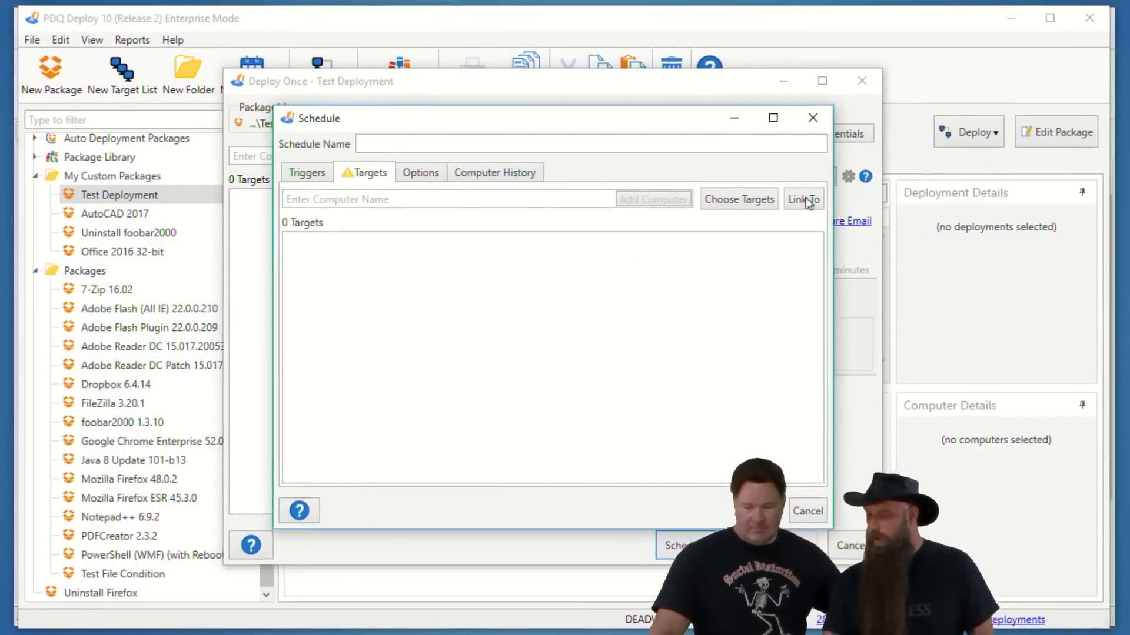
pyautogui.click(801, 200)
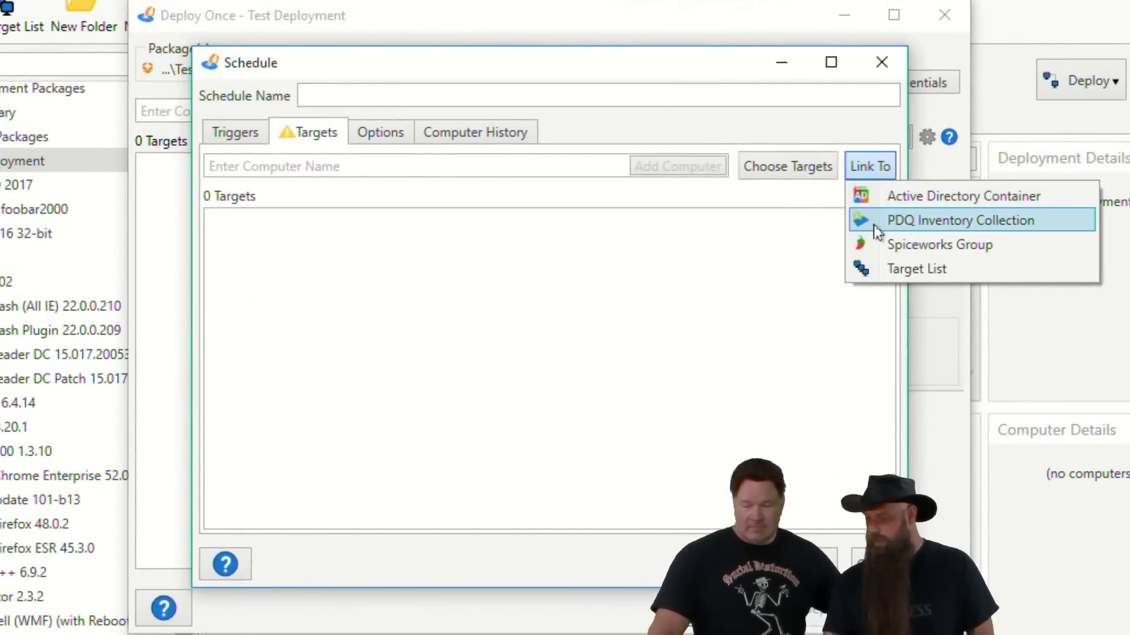
pyautogui.click(868, 222)
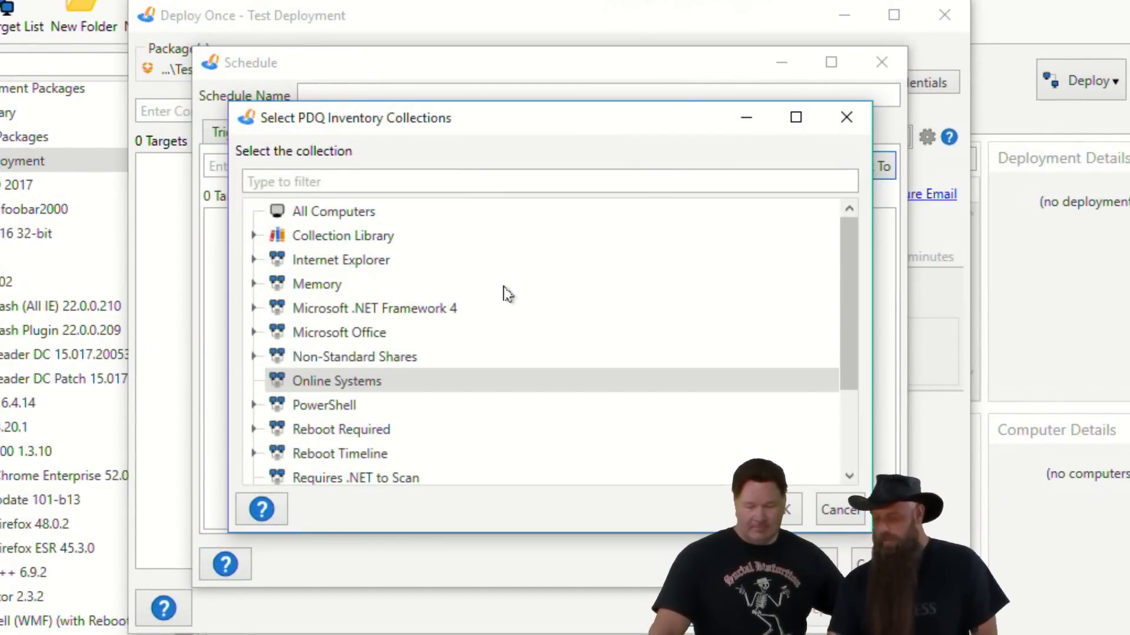
pyautogui.scroll(-1, 303, 428)
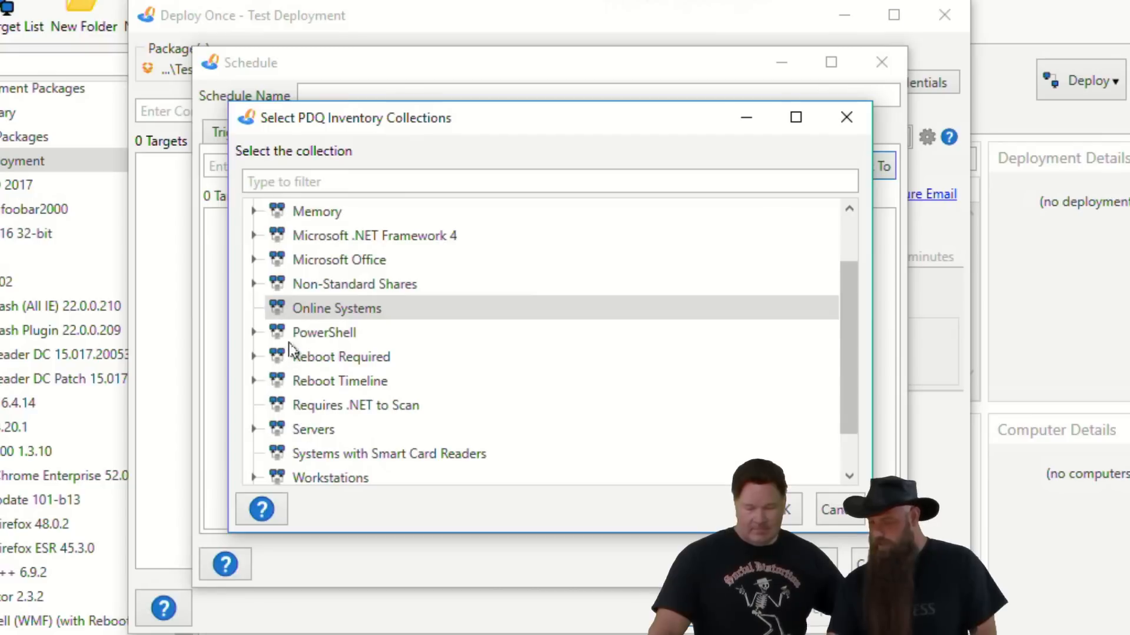
pyautogui.scroll(1, 293, 353)
pyautogui.click(253, 237)
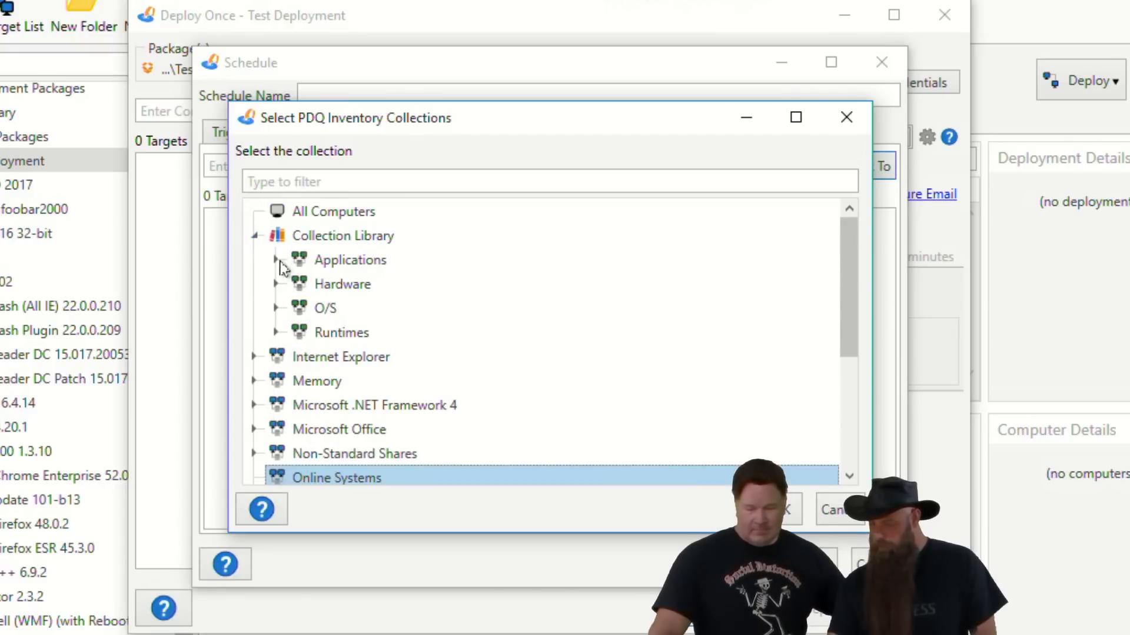
pyautogui.click(277, 260)
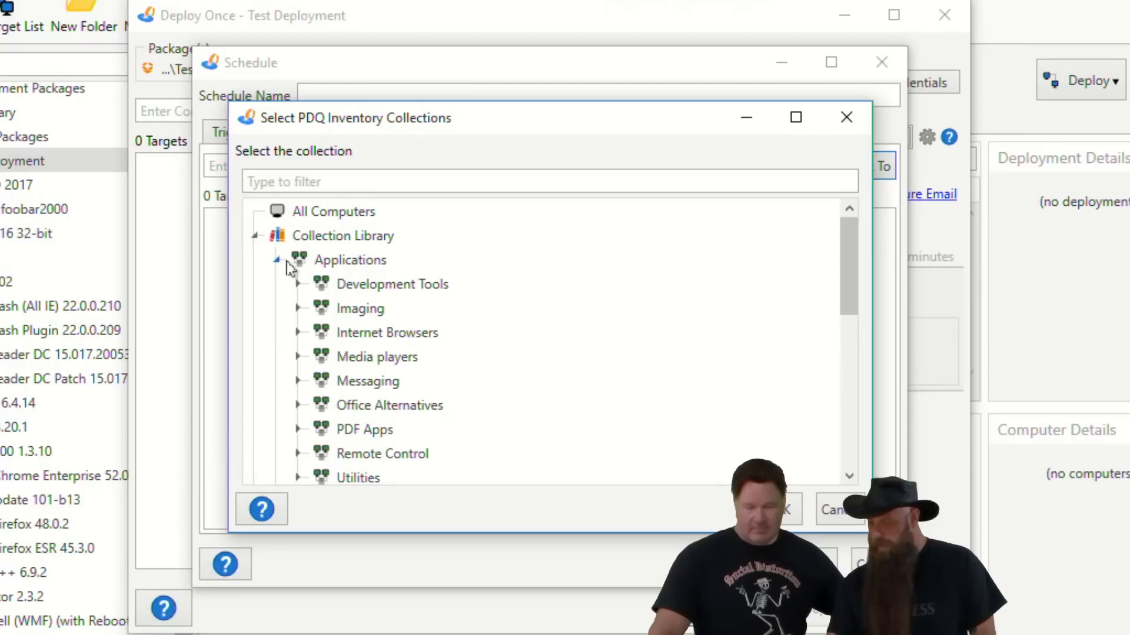
pyautogui.click(297, 308)
pyautogui.click(320, 333)
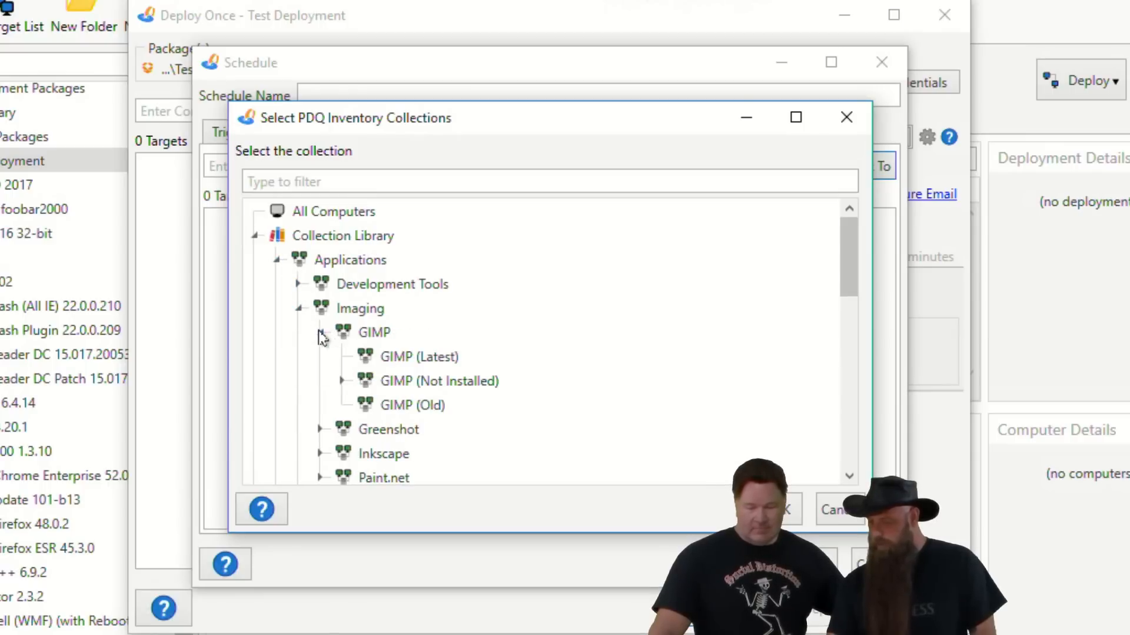
pyautogui.click(405, 411)
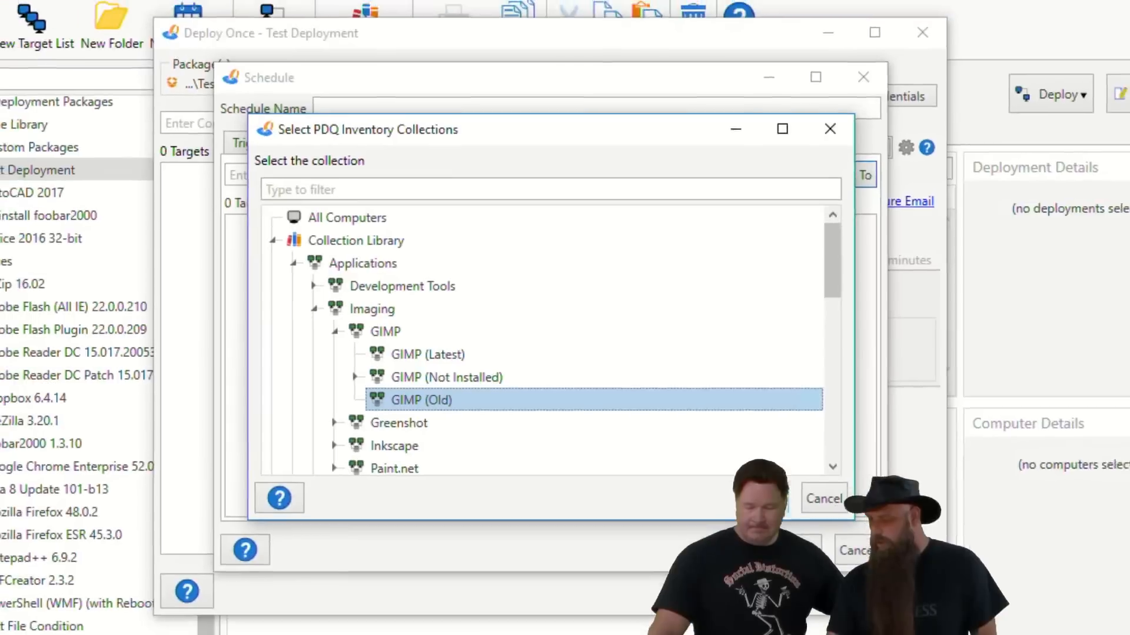
pyautogui.click(775, 508)
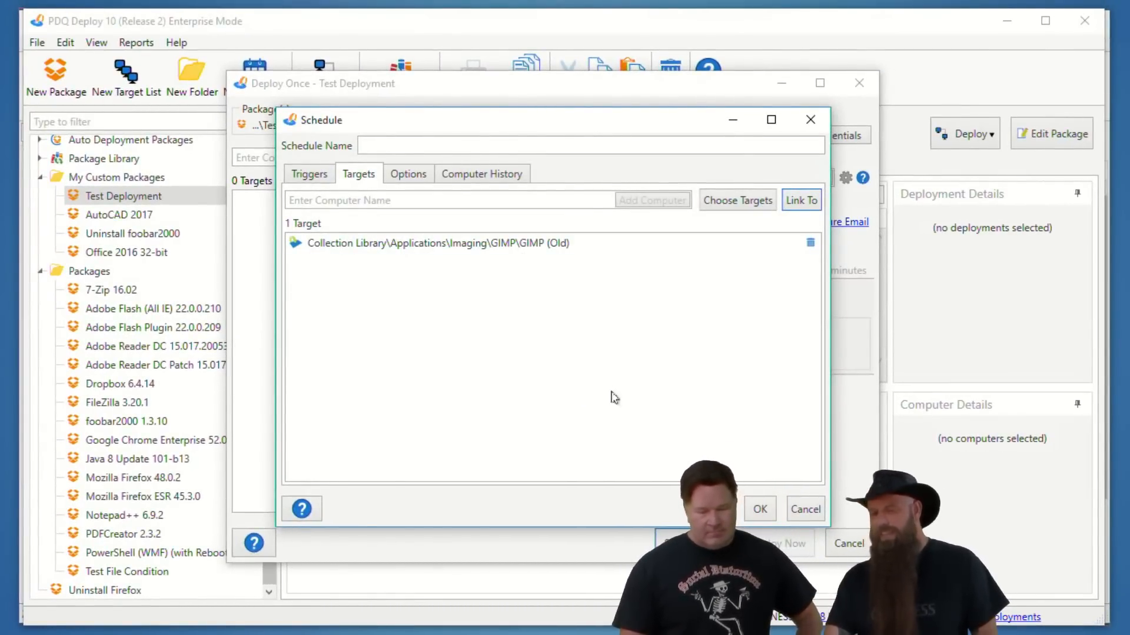
# Step: Review the schedule's available triggers, then cancel both the schedule and the Test Deployment deployment
pyautogui.click(309, 174)
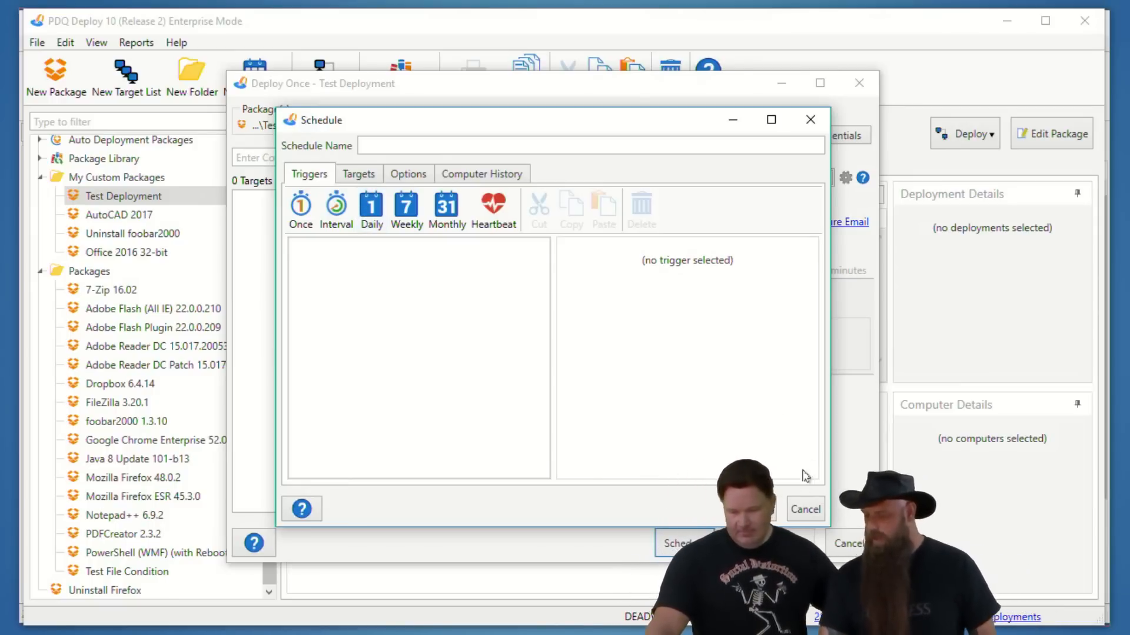
pyautogui.click(811, 514)
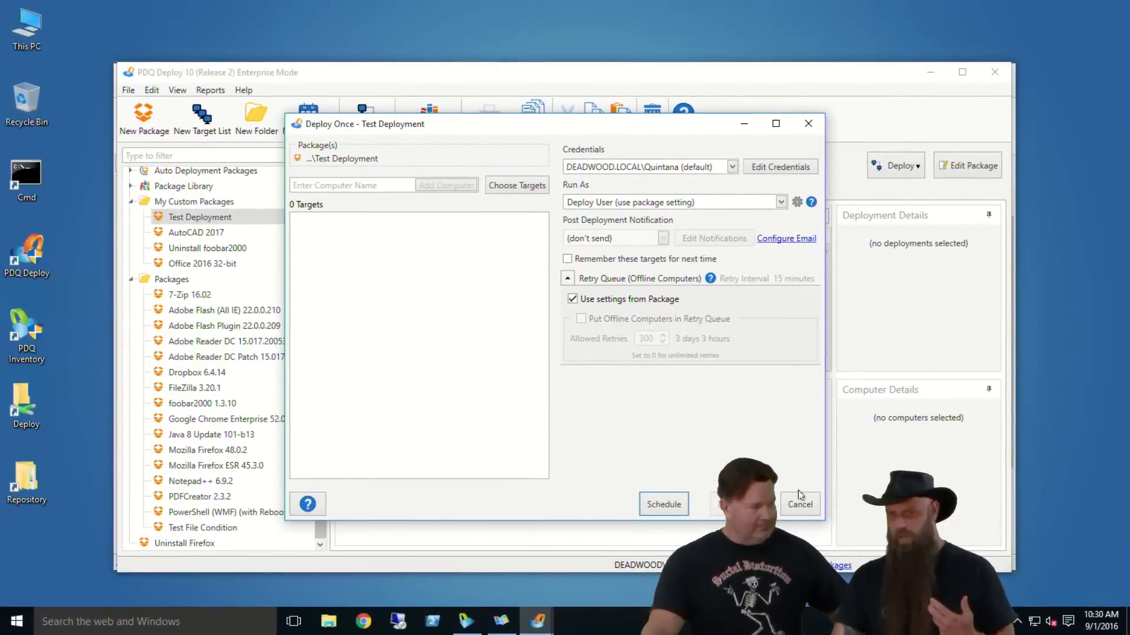
pyautogui.click(815, 503)
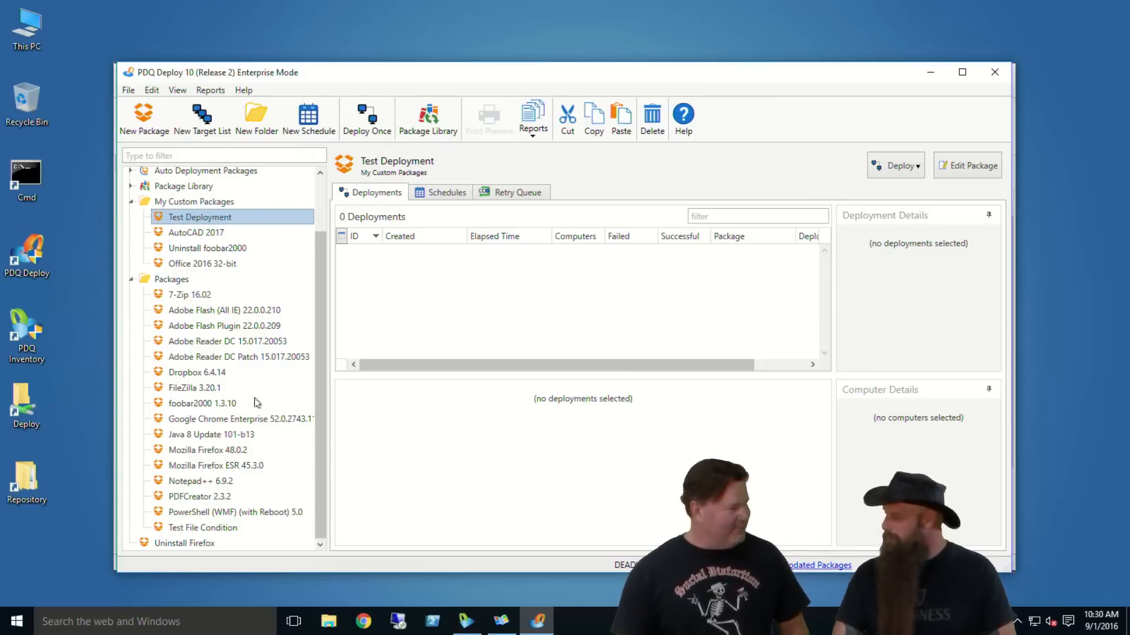
# Step: Collapse the My Custom Packages and Packages folders and return to PDQ Inventory
pyautogui.click(132, 203)
pyautogui.click(131, 280)
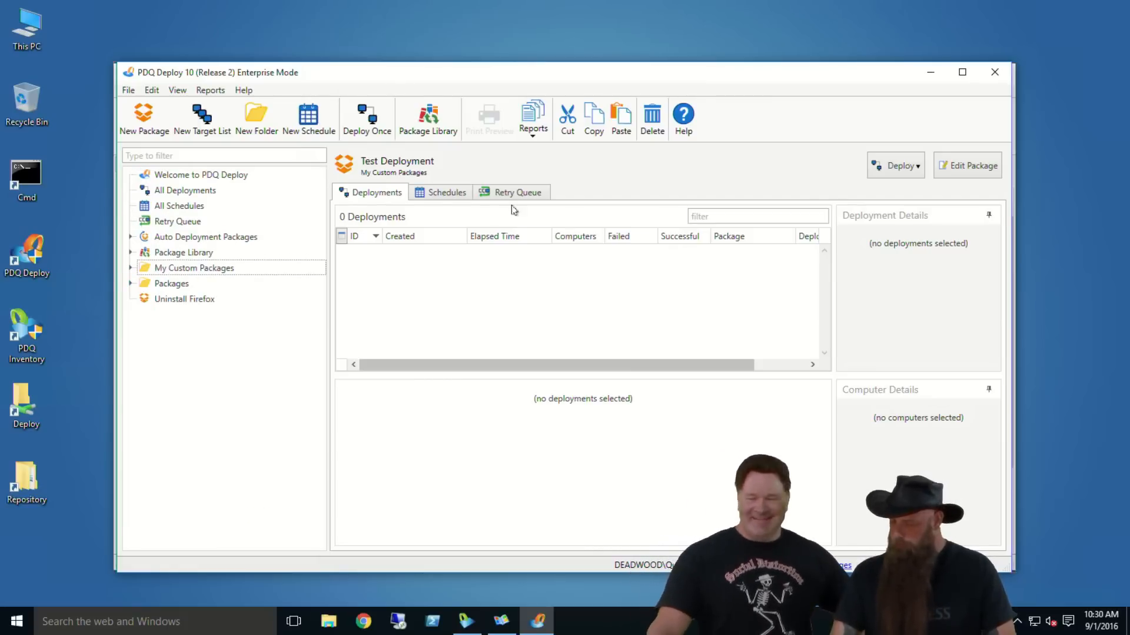
pyautogui.click(930, 71)
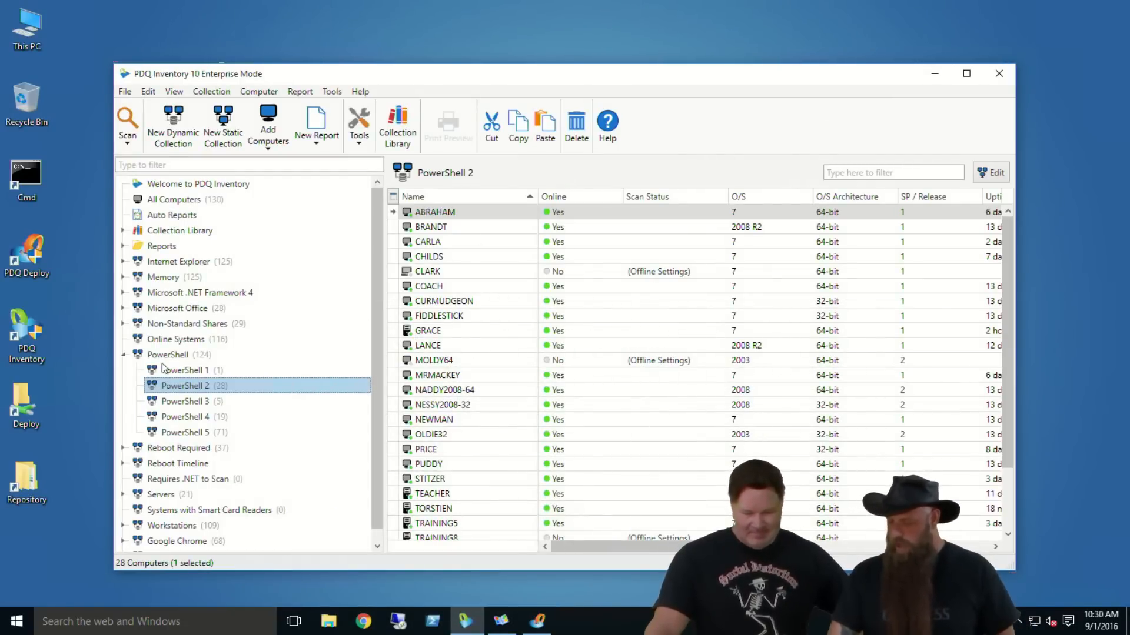
# Step: Collapse the PowerShell collection and expand the Collection Library
pyautogui.click(124, 355)
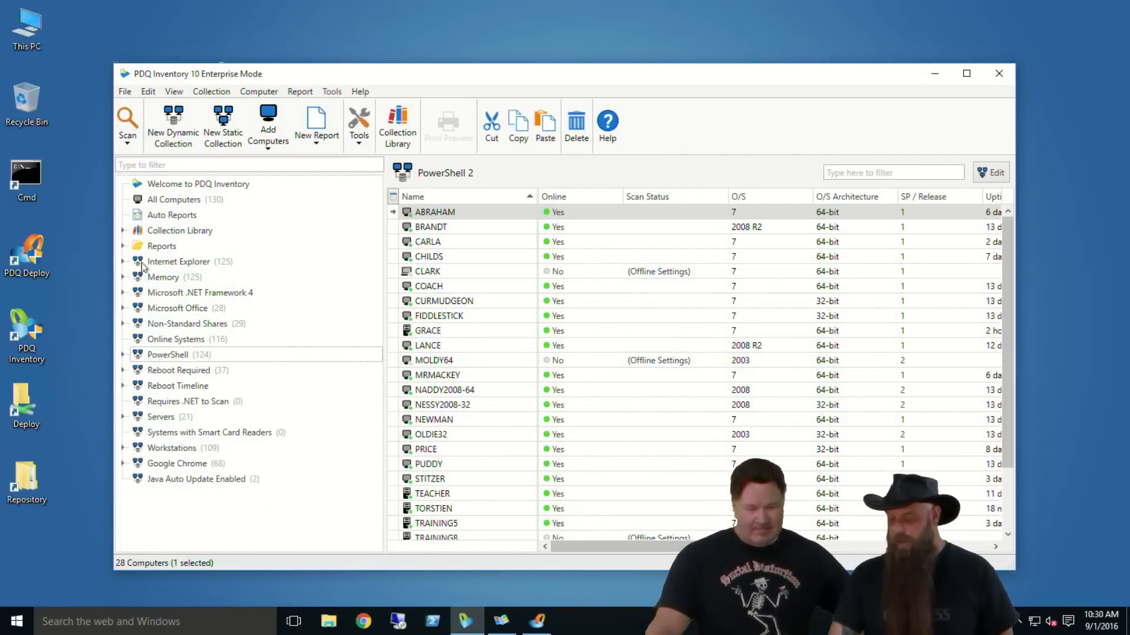
pyautogui.click(123, 231)
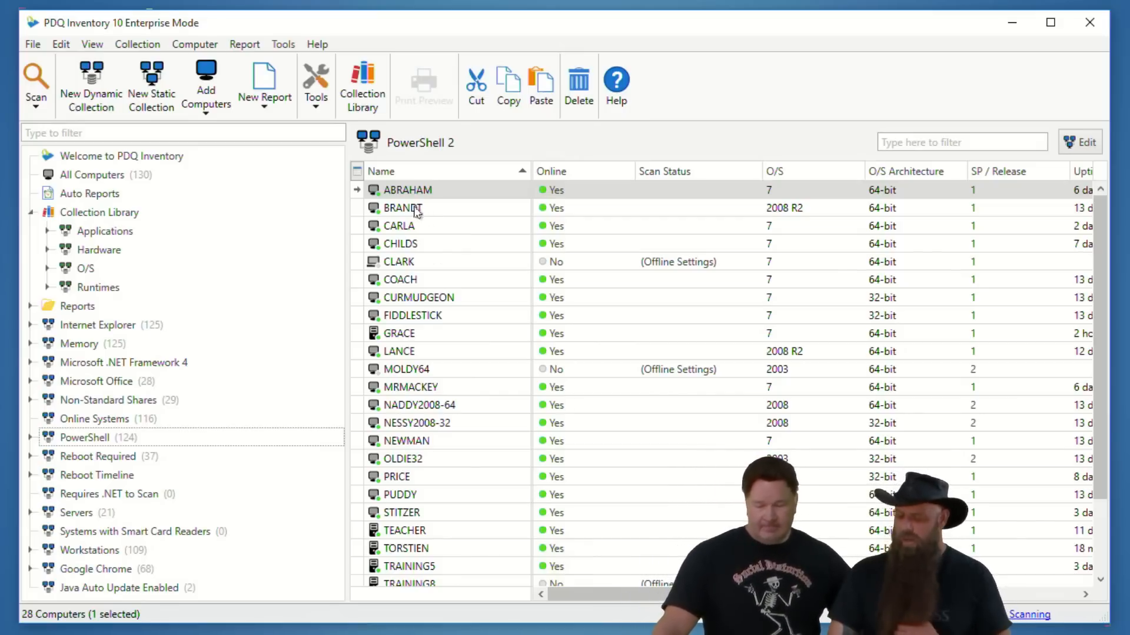
# Step: Open the PDQ Inventory help contents and view the Update Notes
pyautogui.click(318, 44)
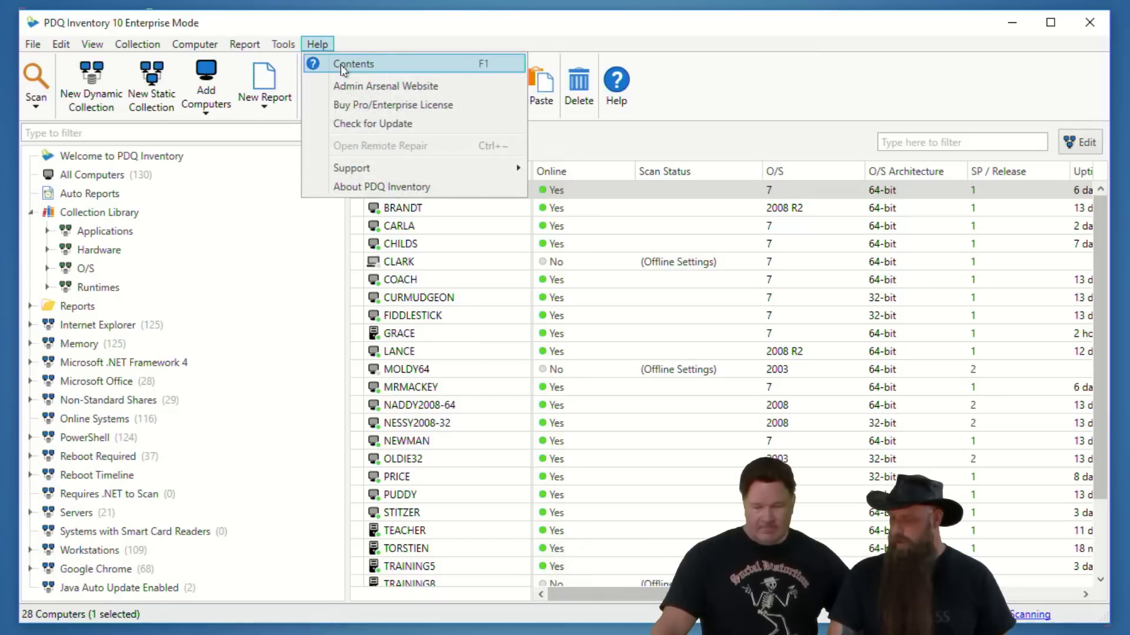
pyautogui.press('Escape')
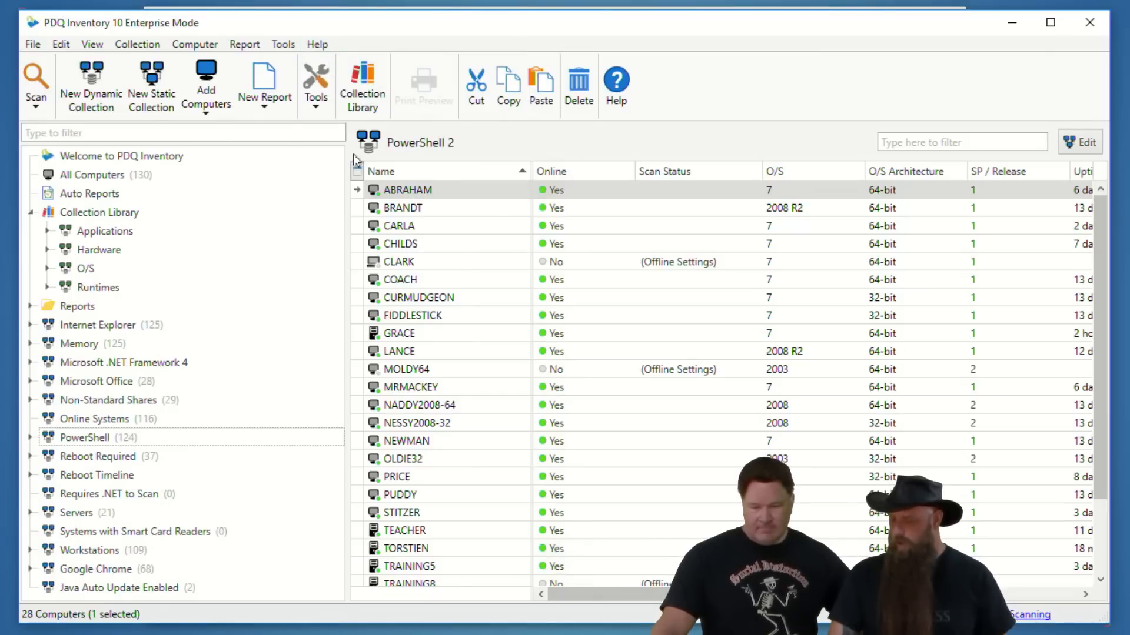
pyautogui.press('F1')
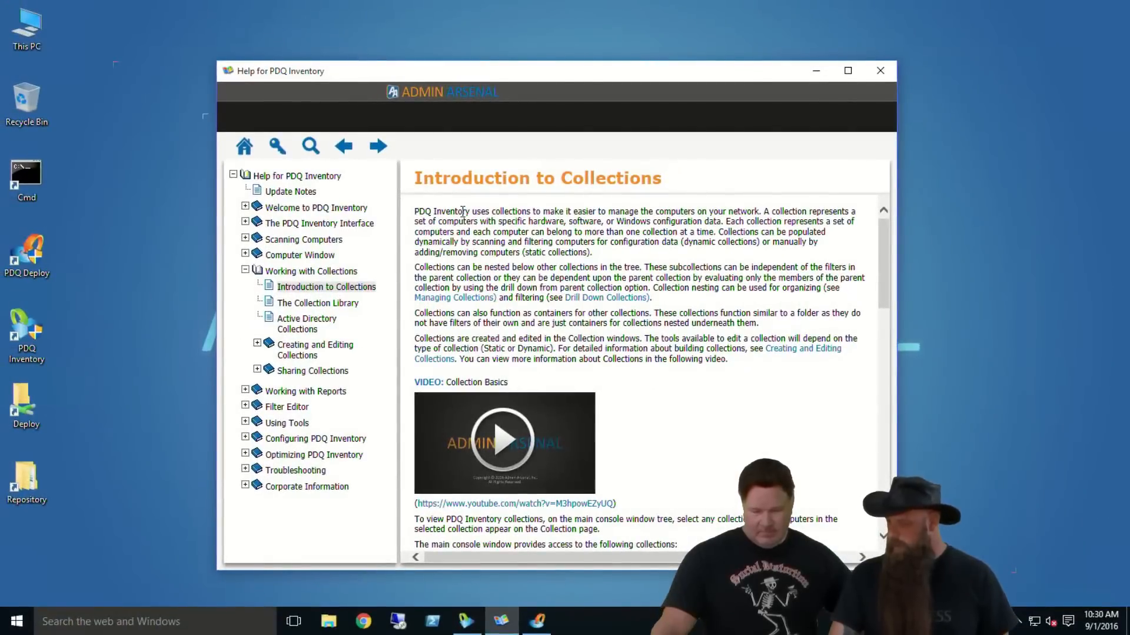
pyautogui.click(301, 192)
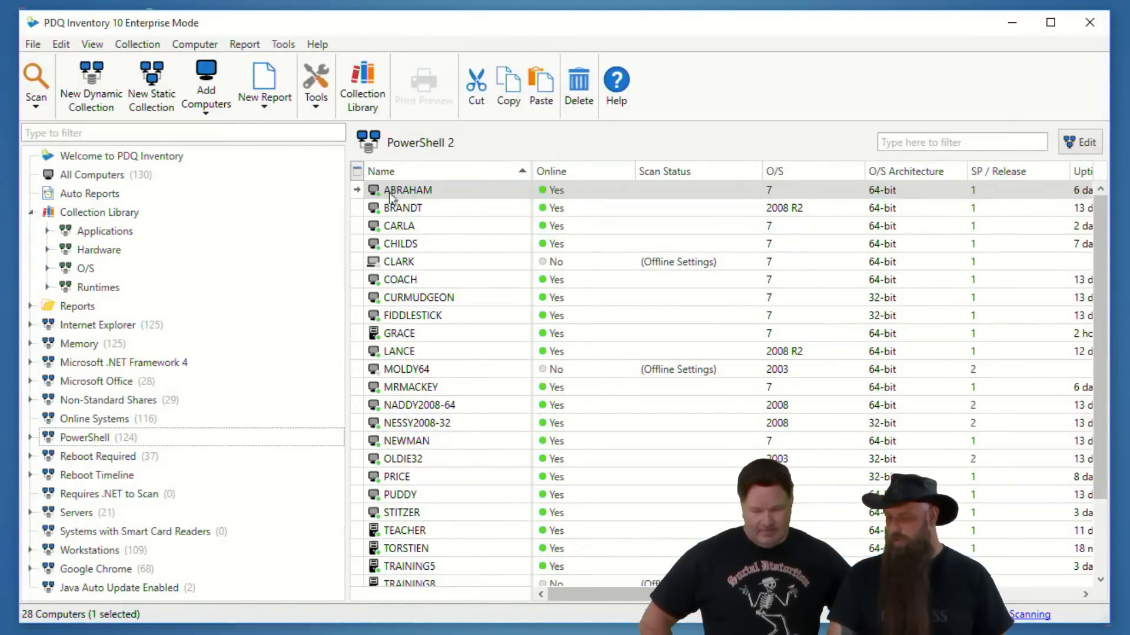
# Step: Open the computer details of ABRAHAM and look through its list of hot fixes
pyautogui.click(416, 190)
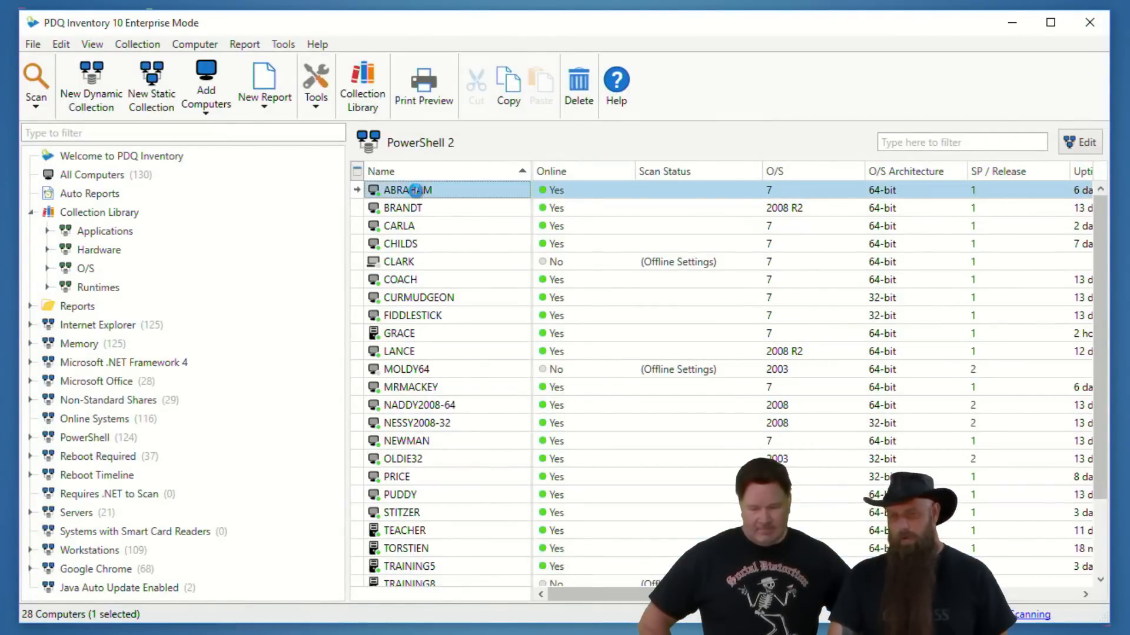
pyautogui.doubleClick(415, 190)
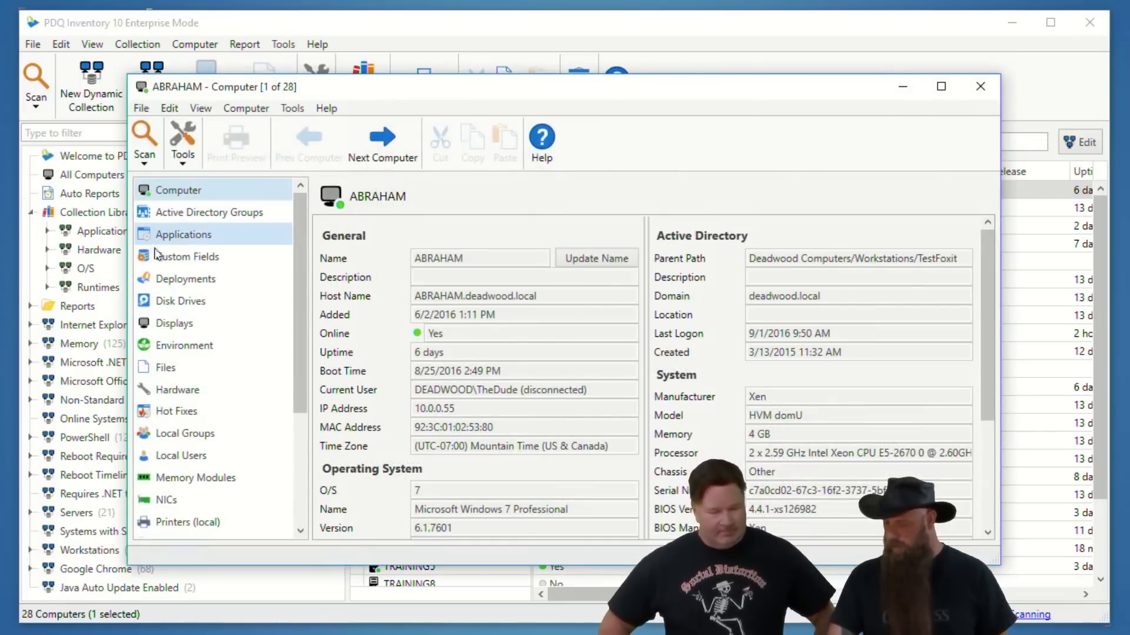
pyautogui.click(178, 411)
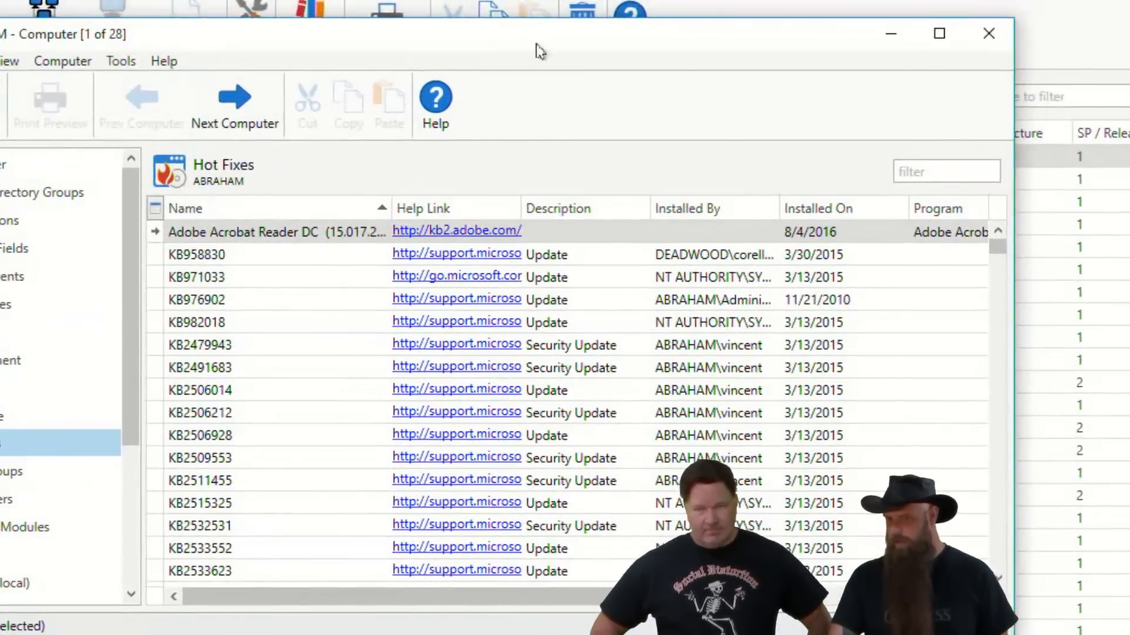
pyautogui.moveTo(1009, 137); pyautogui.dragTo(1129, 141)
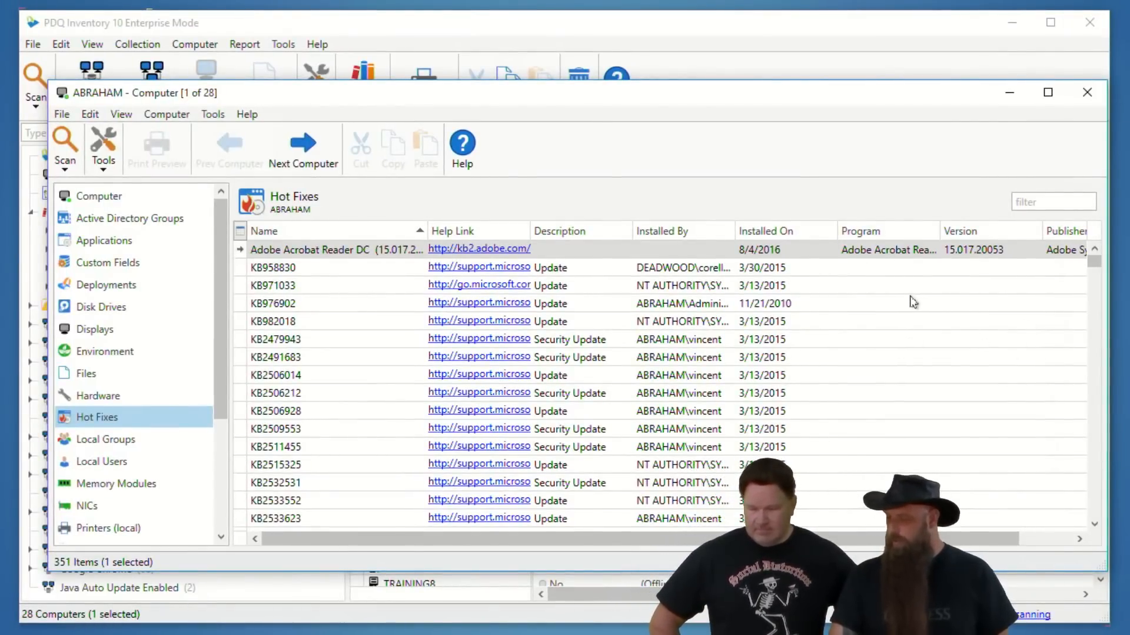
pyautogui.scroll(-10, 913, 302)
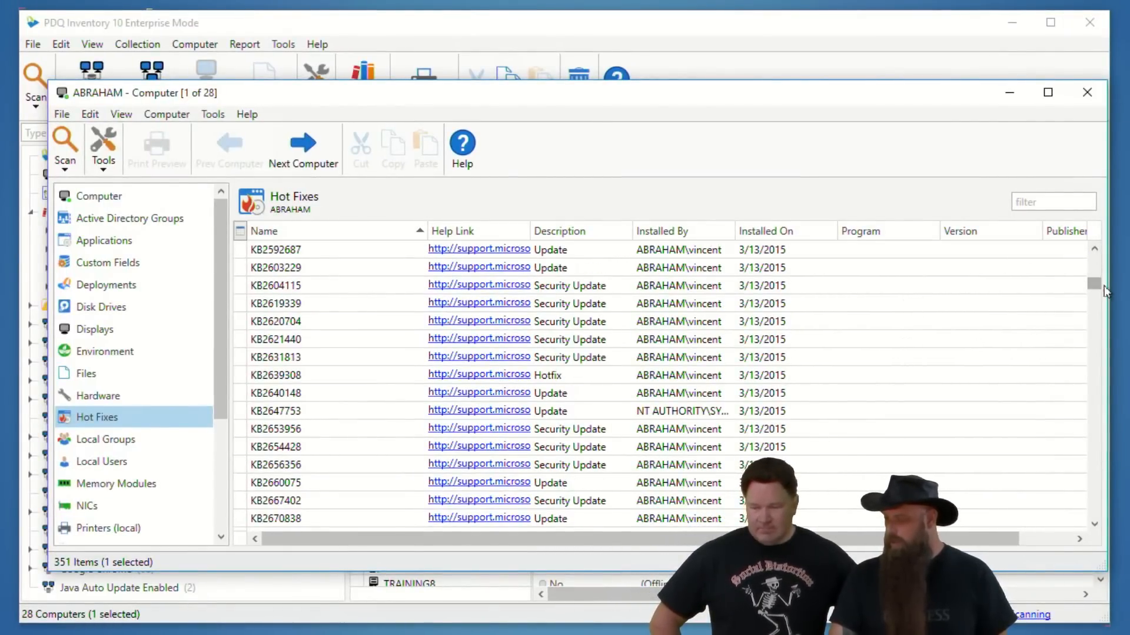
# Step: Return to the start of ABRAHAM's hot fixes list, close its details and look through the PowerShell 2 computers
pyautogui.moveTo(1093, 284); pyautogui.dragTo(1082, 246)
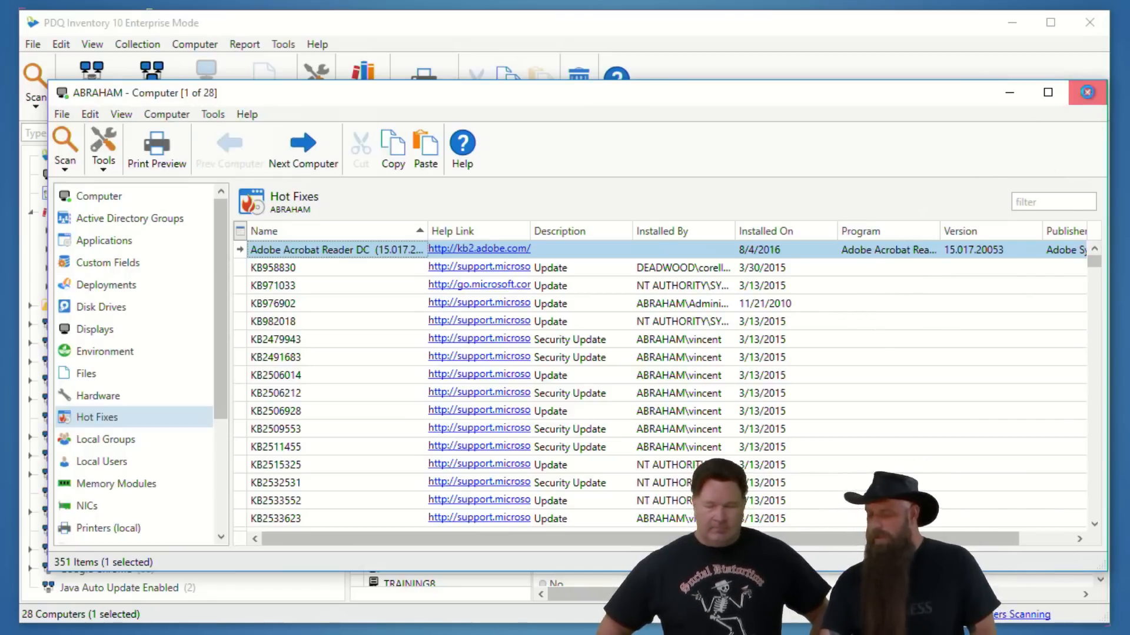
pyautogui.click(1086, 92)
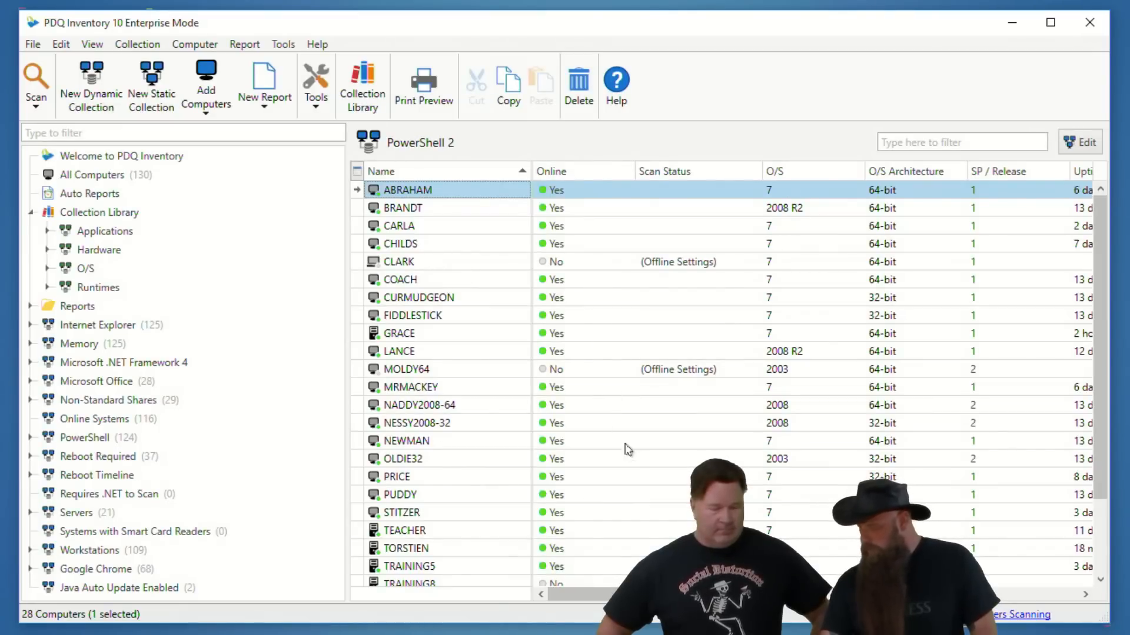
pyautogui.scroll(-2, 632, 449)
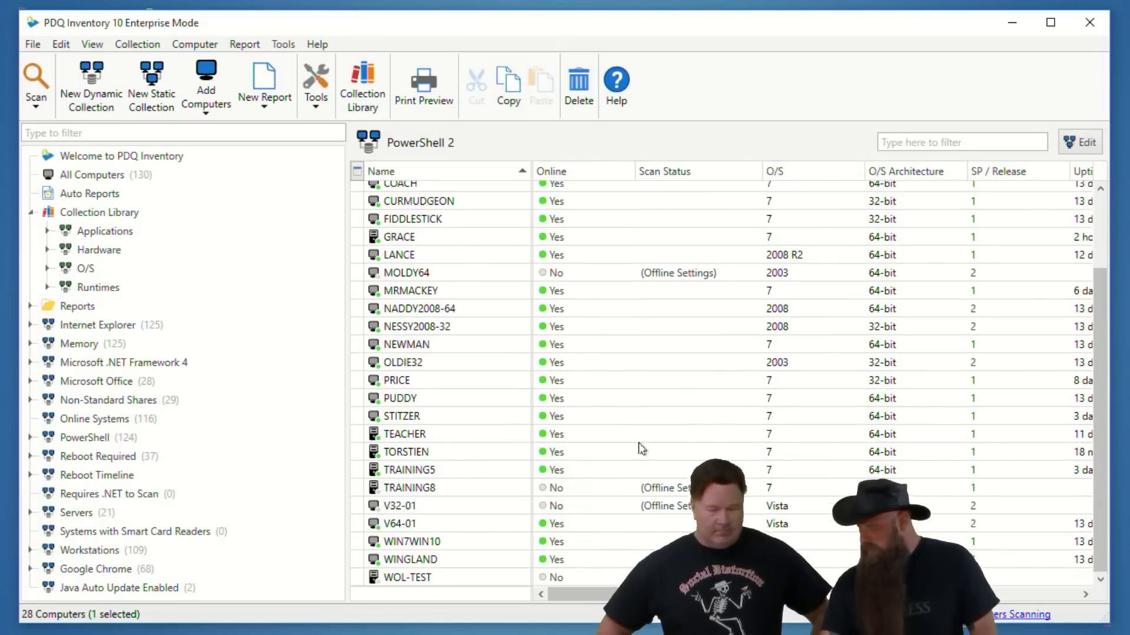
# Step: Show All Computers, open the details of BREWSTER to check its hot fixes, and close them
pyautogui.click(92, 176)
pyautogui.click(398, 257)
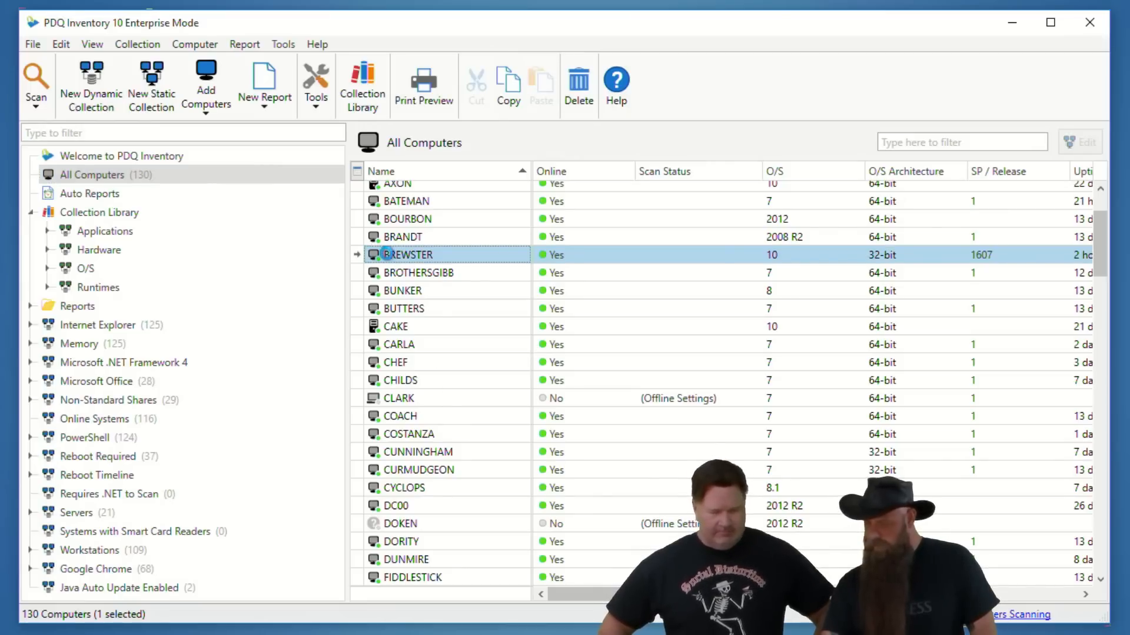
pyautogui.doubleClick(390, 258)
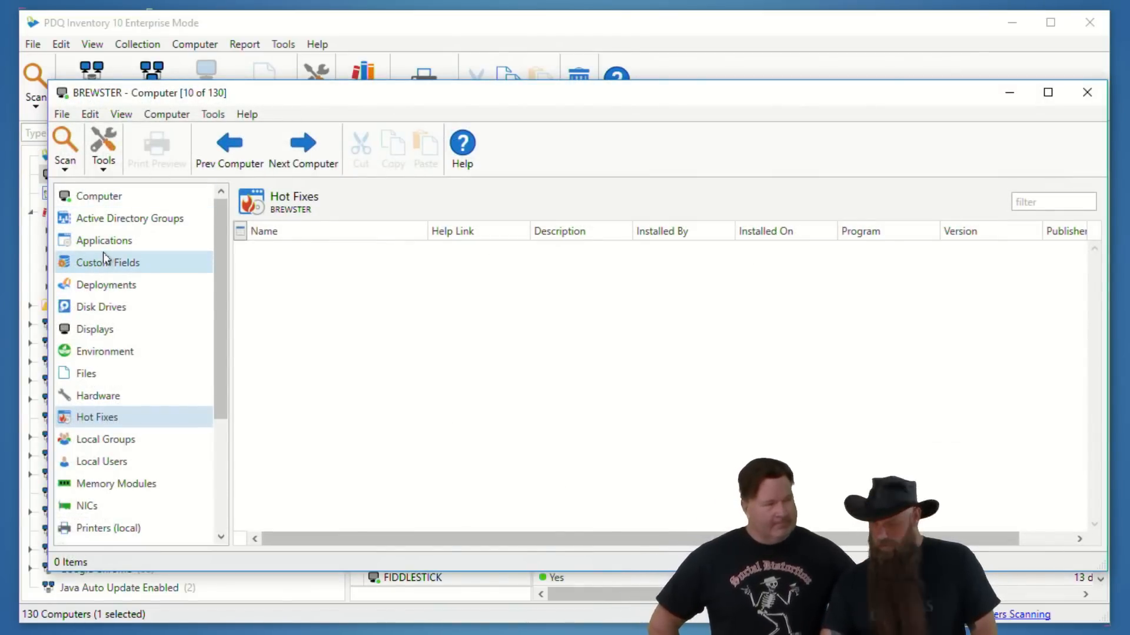
pyautogui.click(96, 421)
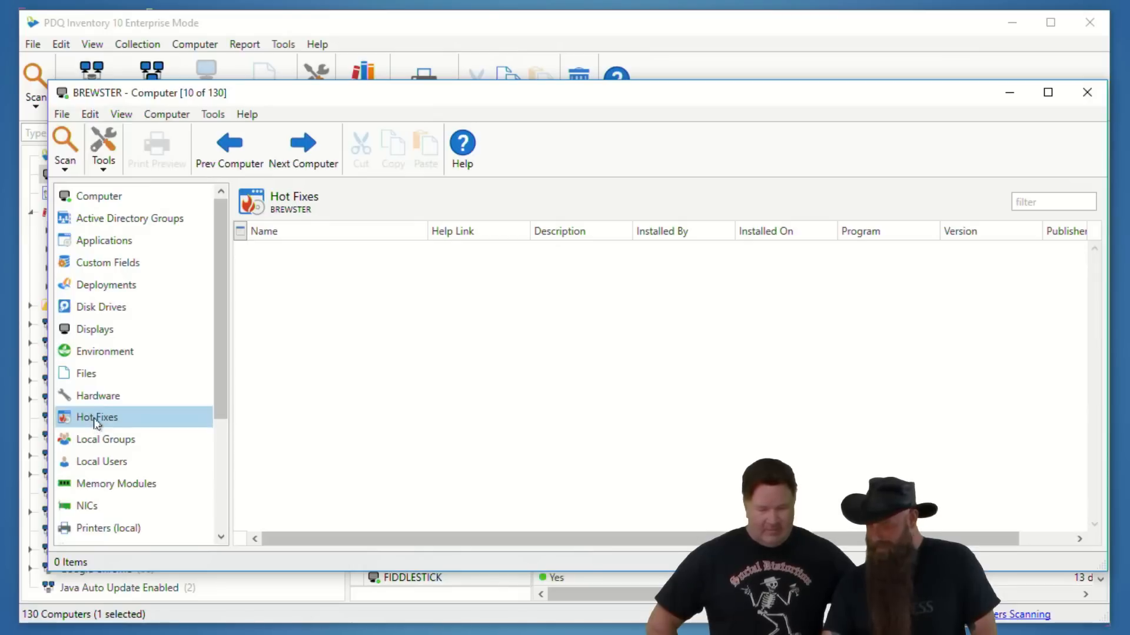
pyautogui.click(1086, 92)
# Step: Find HAMMERTIME among all computers, review its hot fixes in the computer details, and close them
pyautogui.scroll(-4, 649, 324)
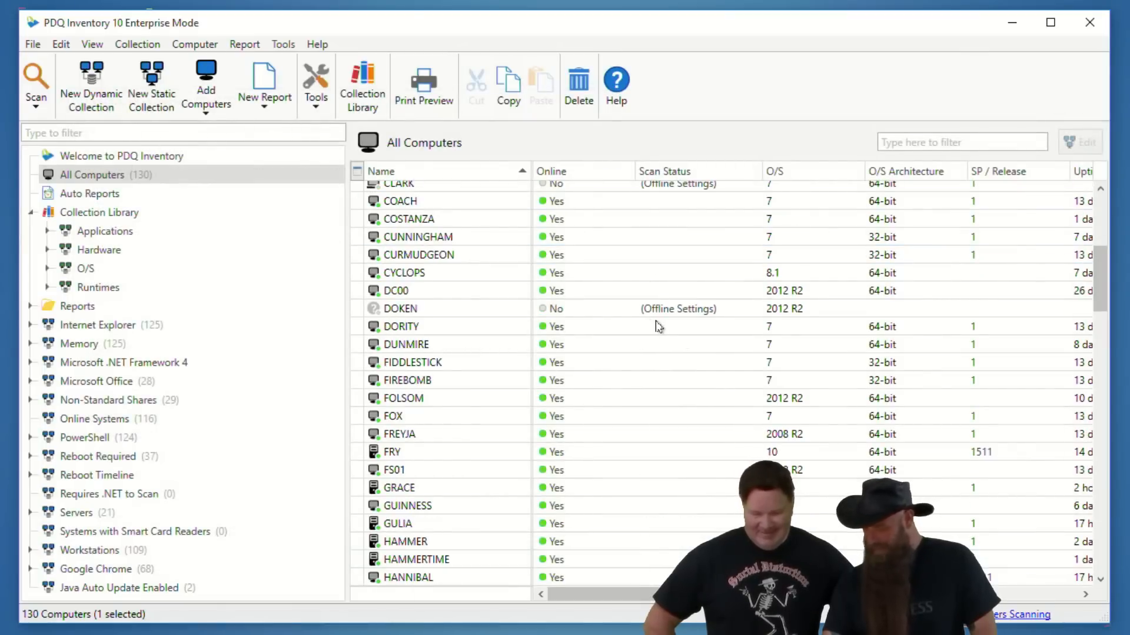
pyautogui.scroll(-2, 659, 325)
pyautogui.doubleClick(440, 452)
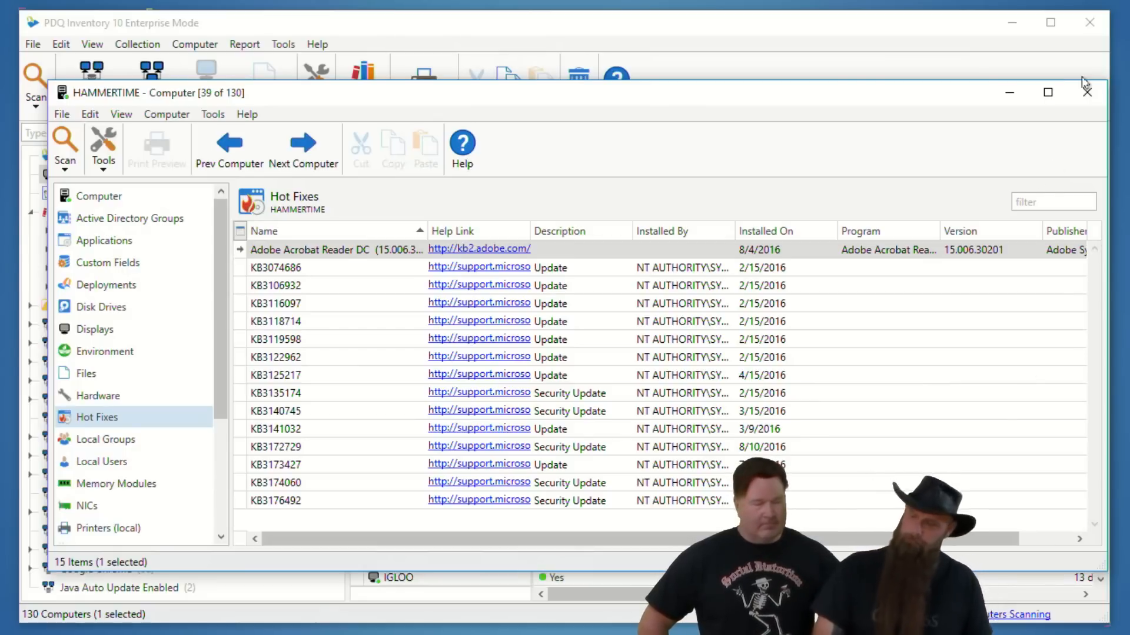
pyautogui.click(1086, 93)
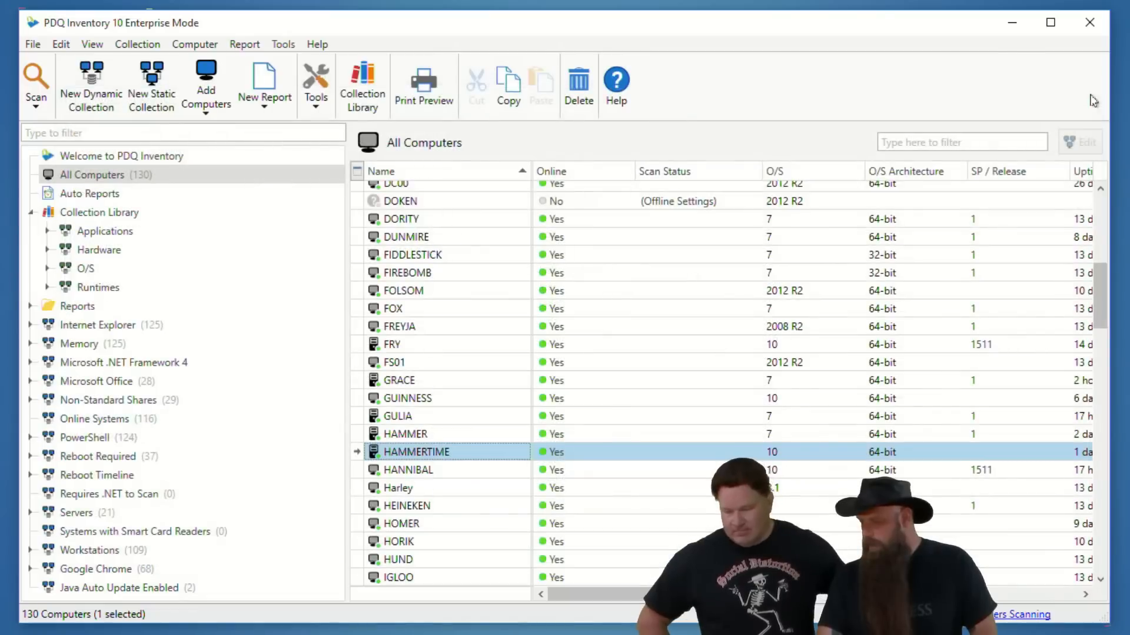